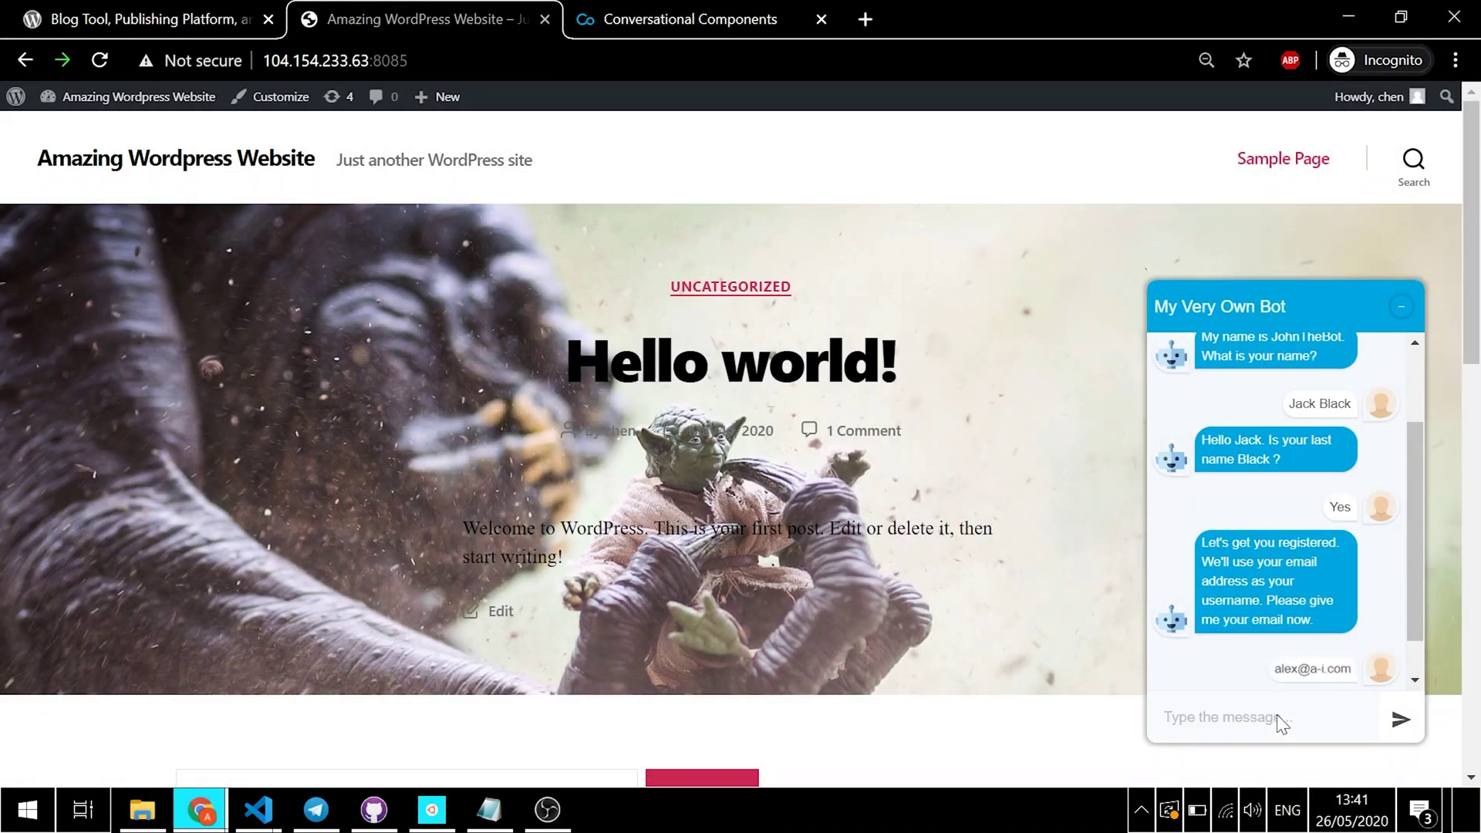
Step: Complete the visitor's email address and organization in the bot chat and submit them
{"action": "type", "text": "A"}
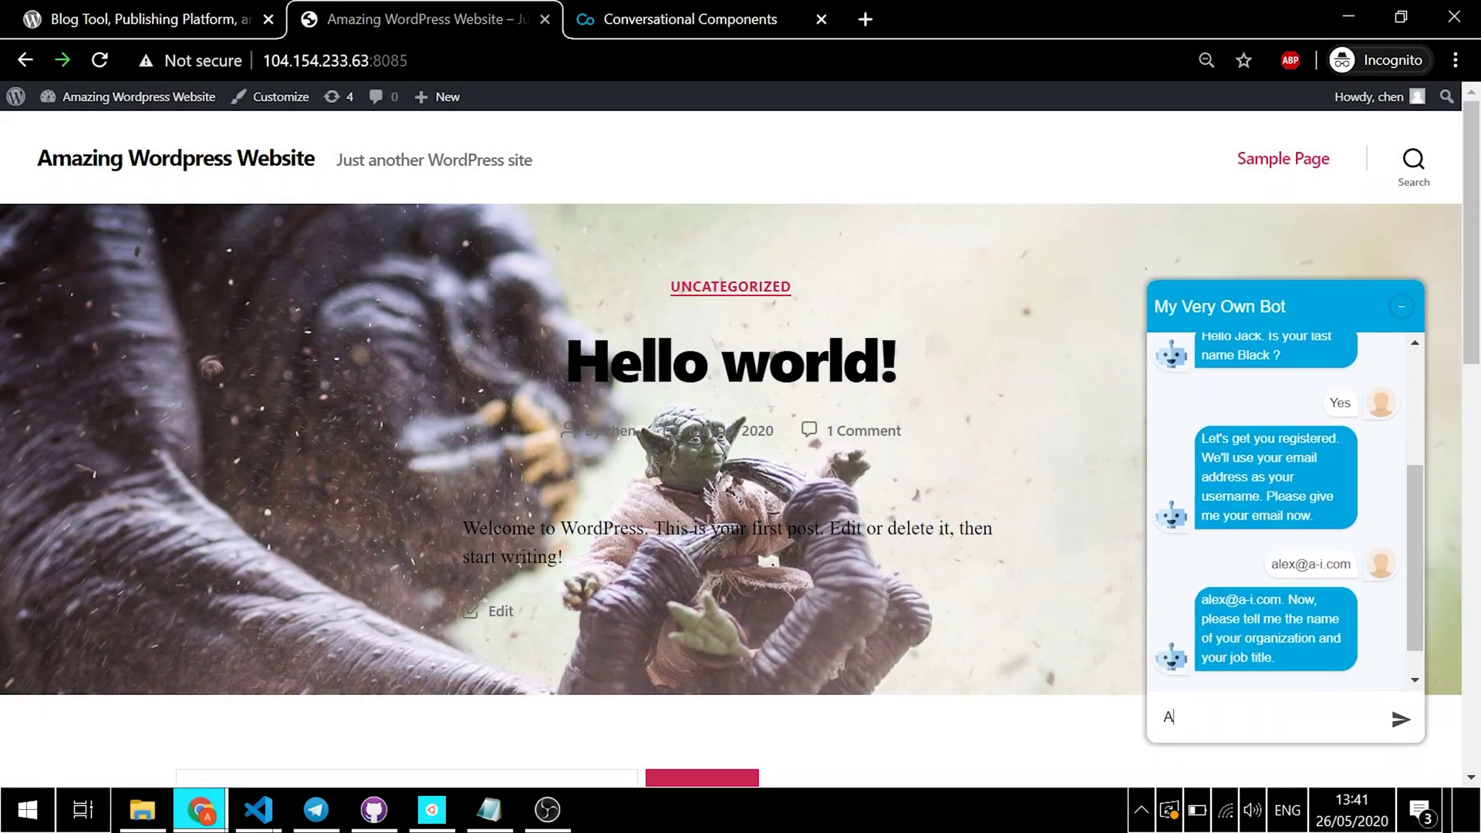
{"action": "type", "text": "l"}
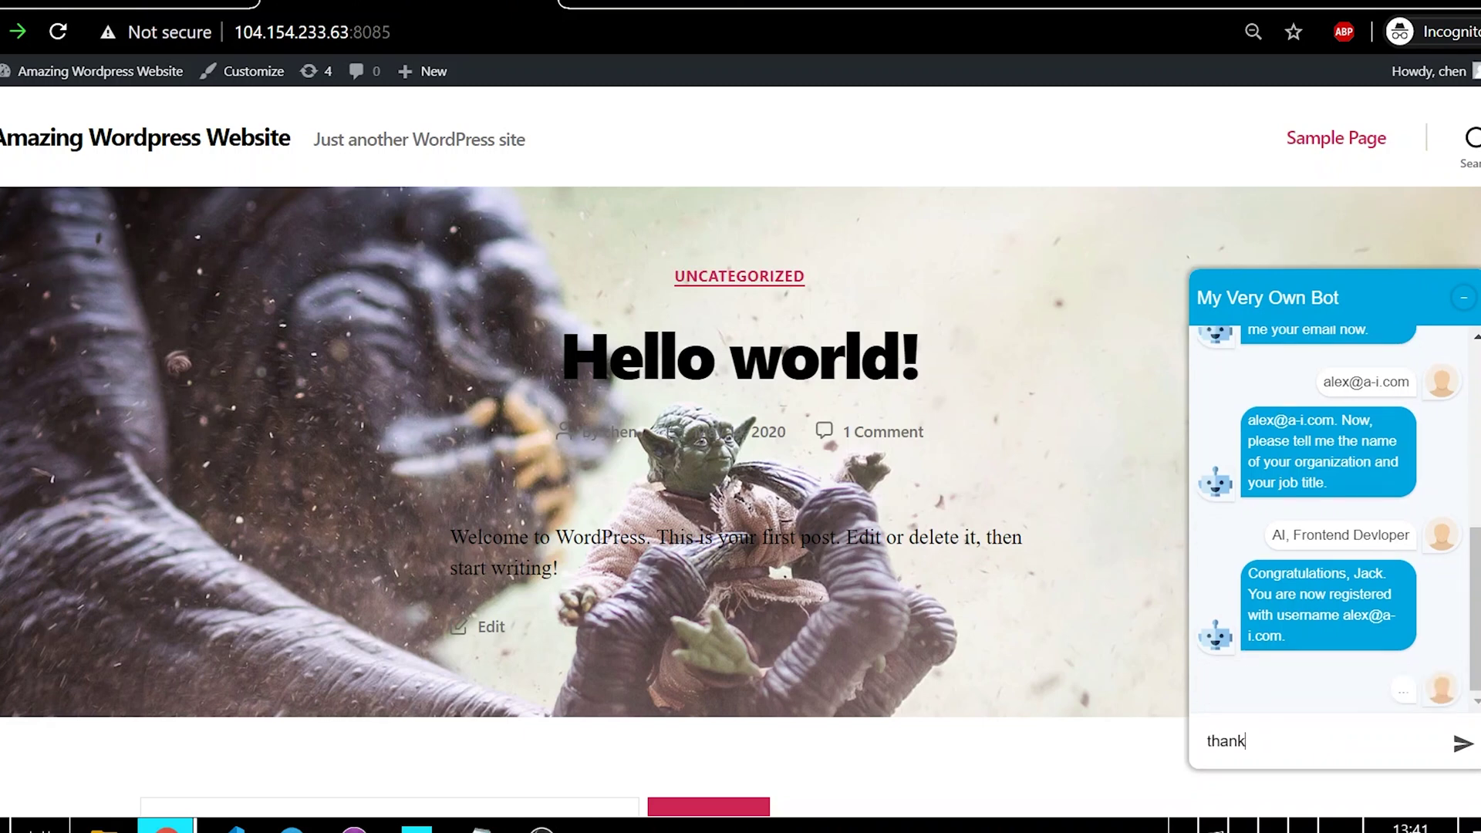
{"action": "key", "text": "Return"}
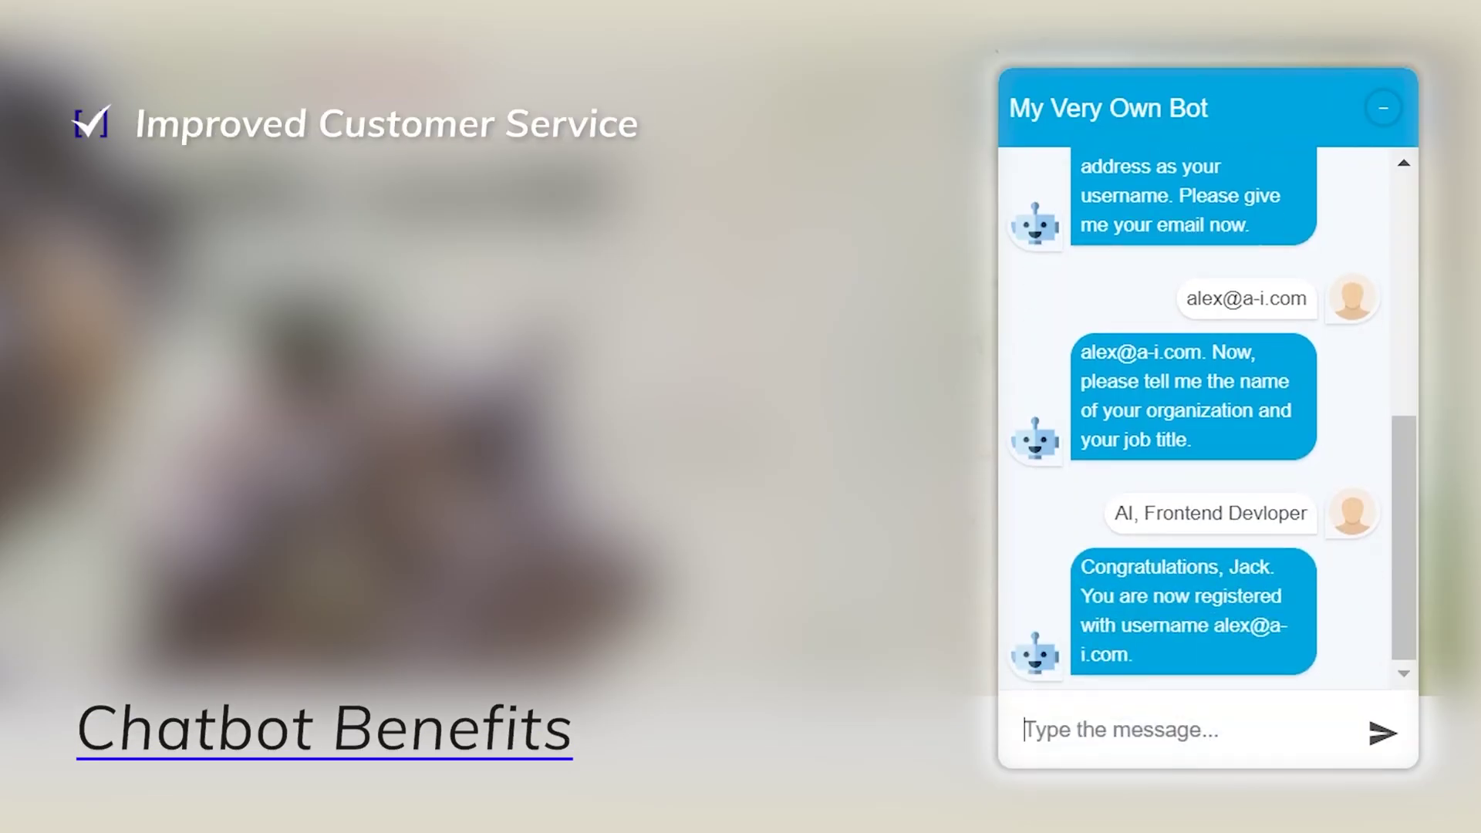
Step: Send 'thanks' to the bot twice and start typing another chat message
{"action": "type", "text": "thanks"}
{"action": "key", "text": "Return"}
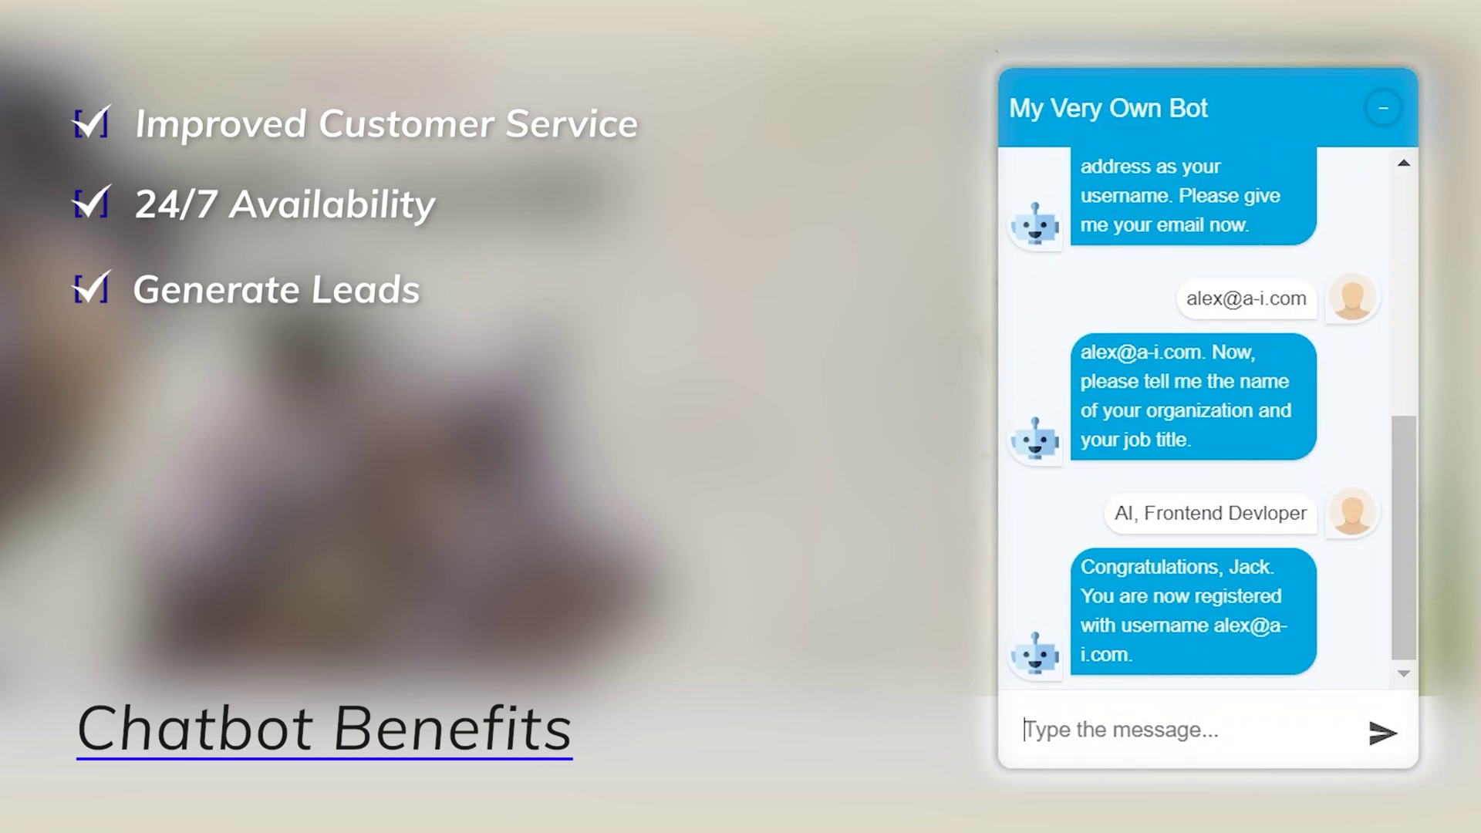
{"action": "type", "text": "thank"}
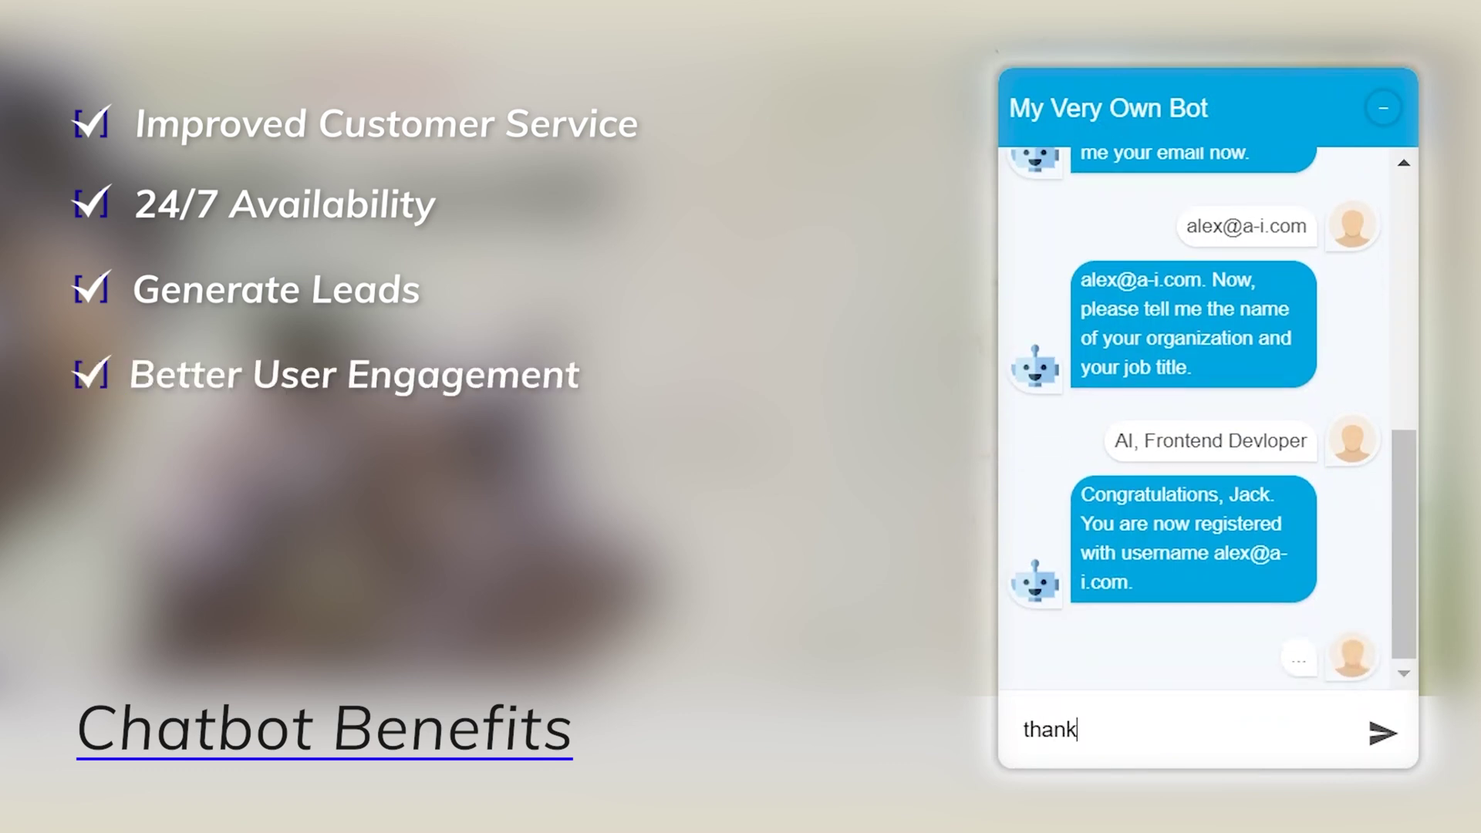
{"action": "type", "text": "s"}
{"action": "key", "text": "Return"}
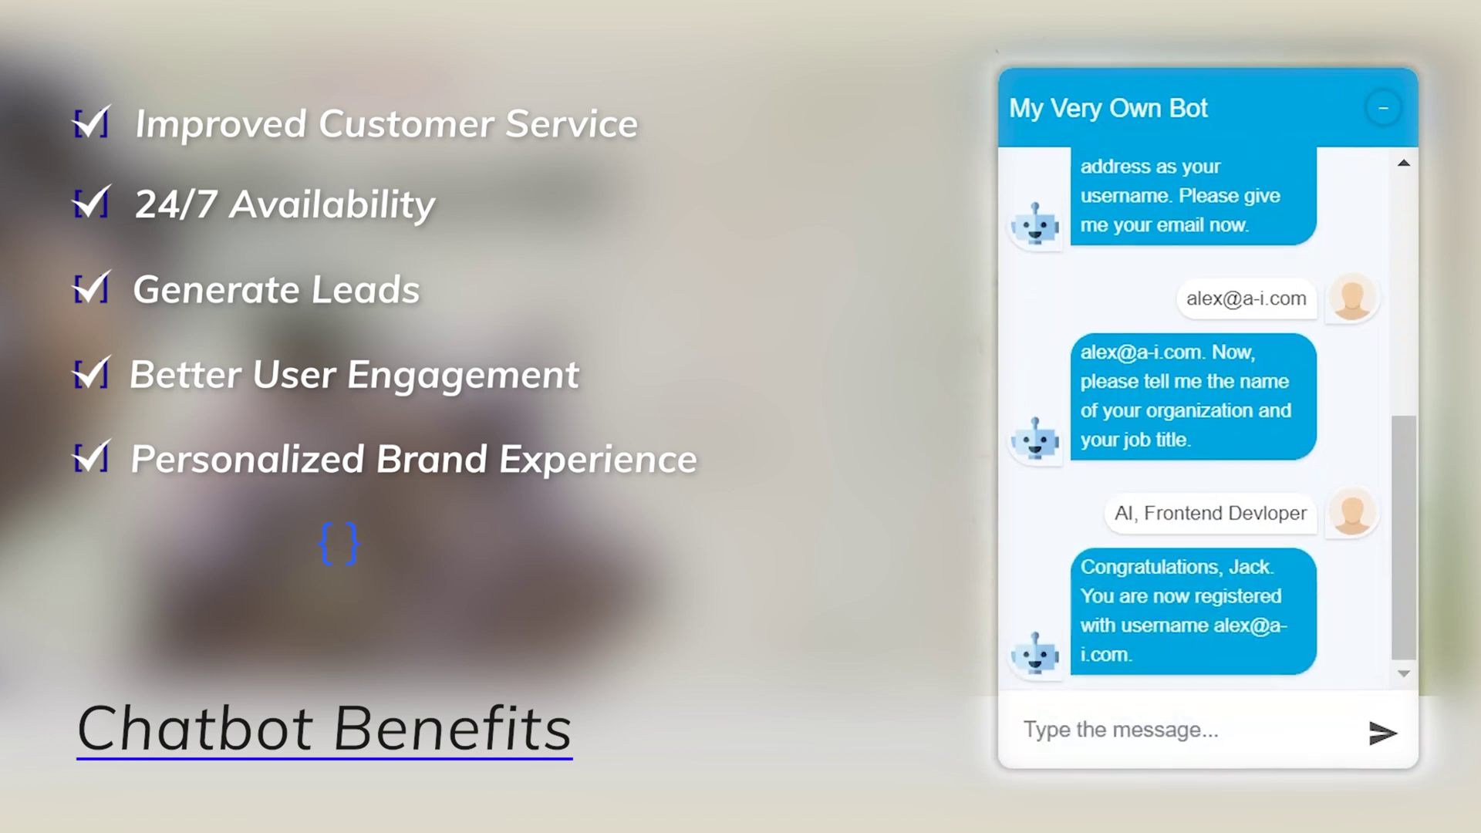
{"action": "type", "text": "thi"}
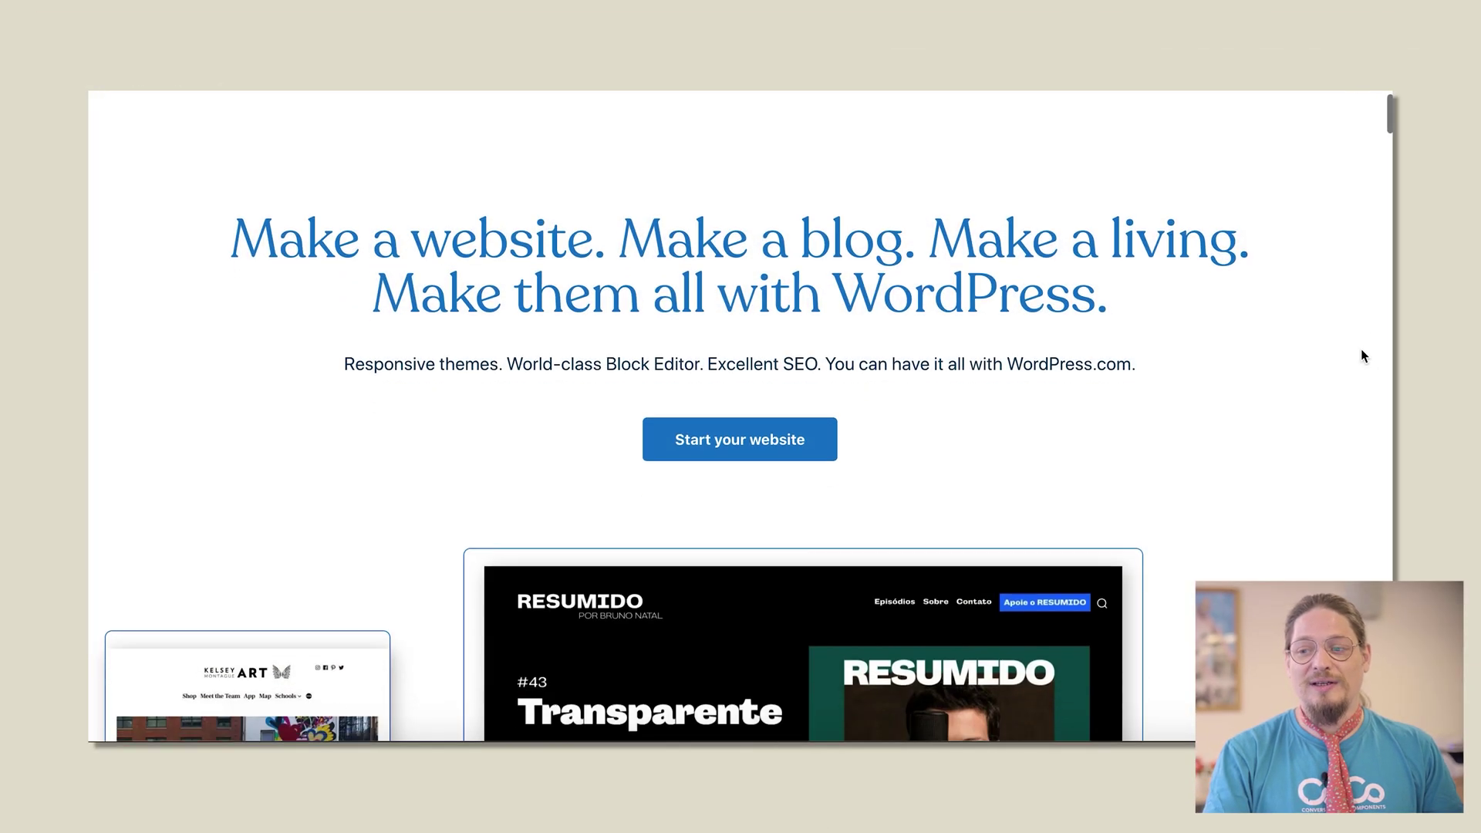
Step: Scroll through the WordPress.com themes and feature previews down to Ecommerce and Built-in marketing
{"action": "scroll", "coordinate": [1361, 354], "scroll_direction": "down", "scroll_amount": 10}
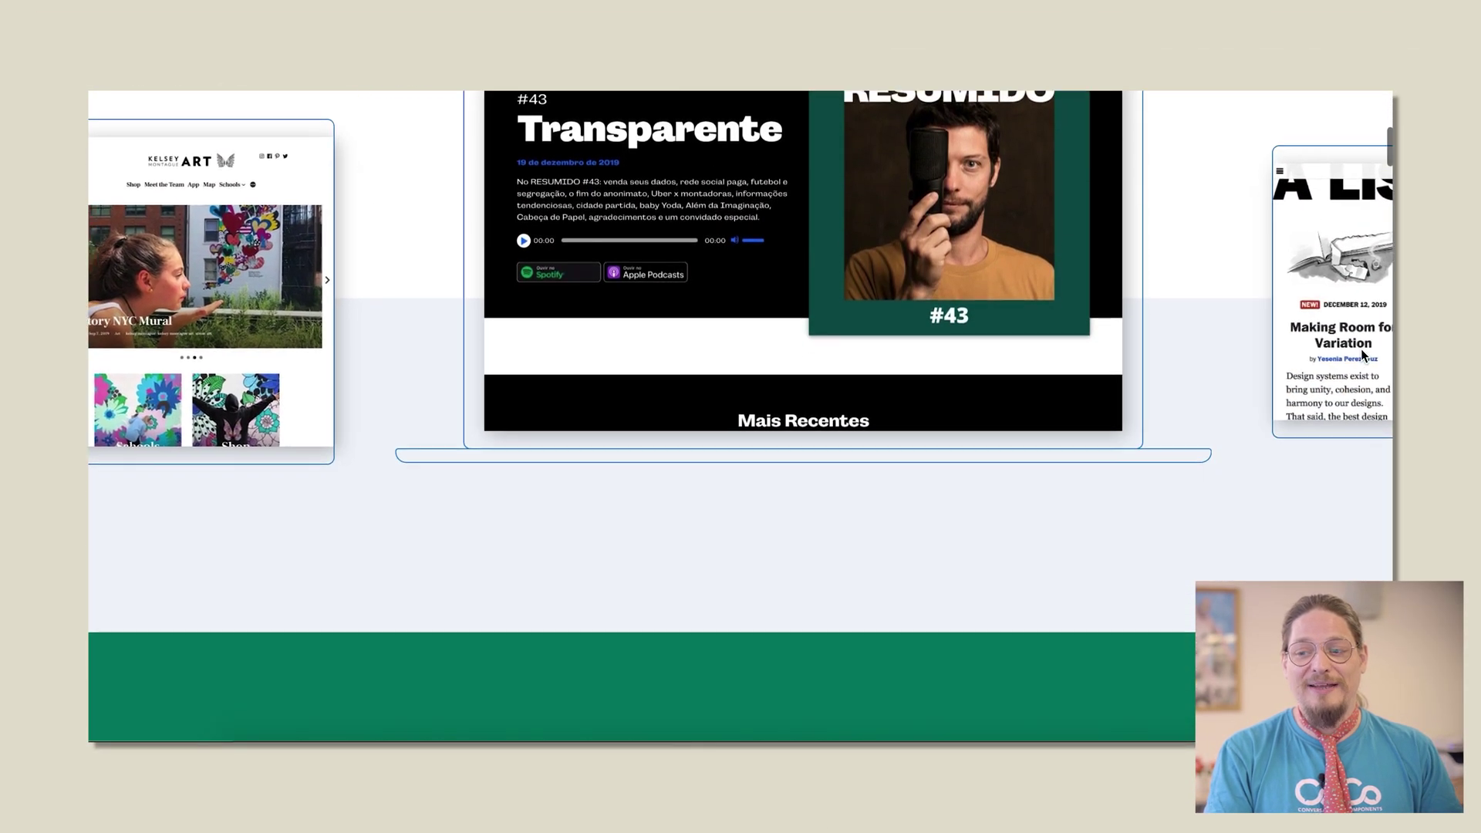
{"action": "scroll", "coordinate": [1360, 354], "scroll_direction": "down", "scroll_amount": 5}
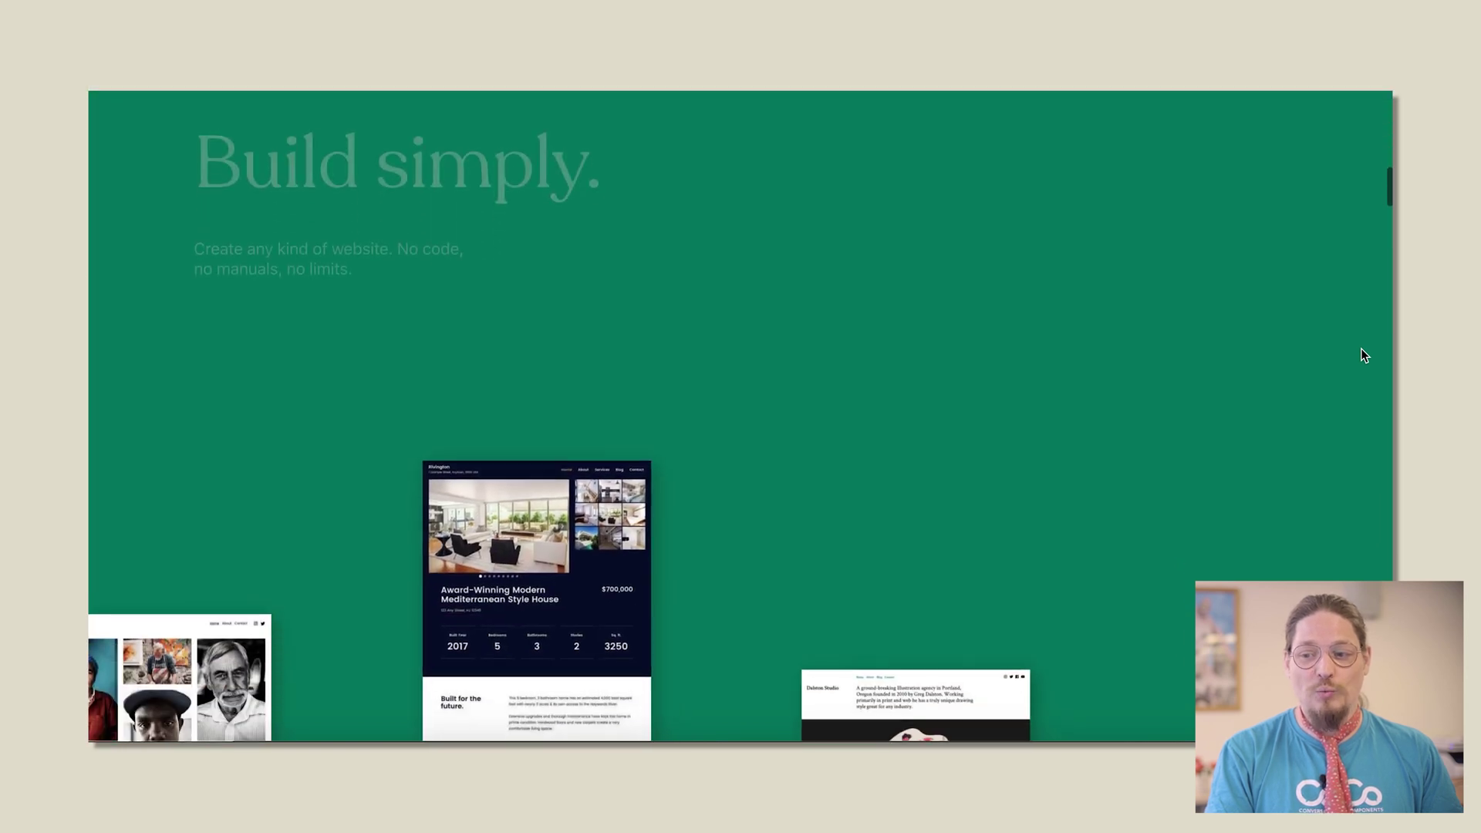
{"action": "scroll", "coordinate": [1361, 355], "scroll_direction": "down", "scroll_amount": 7}
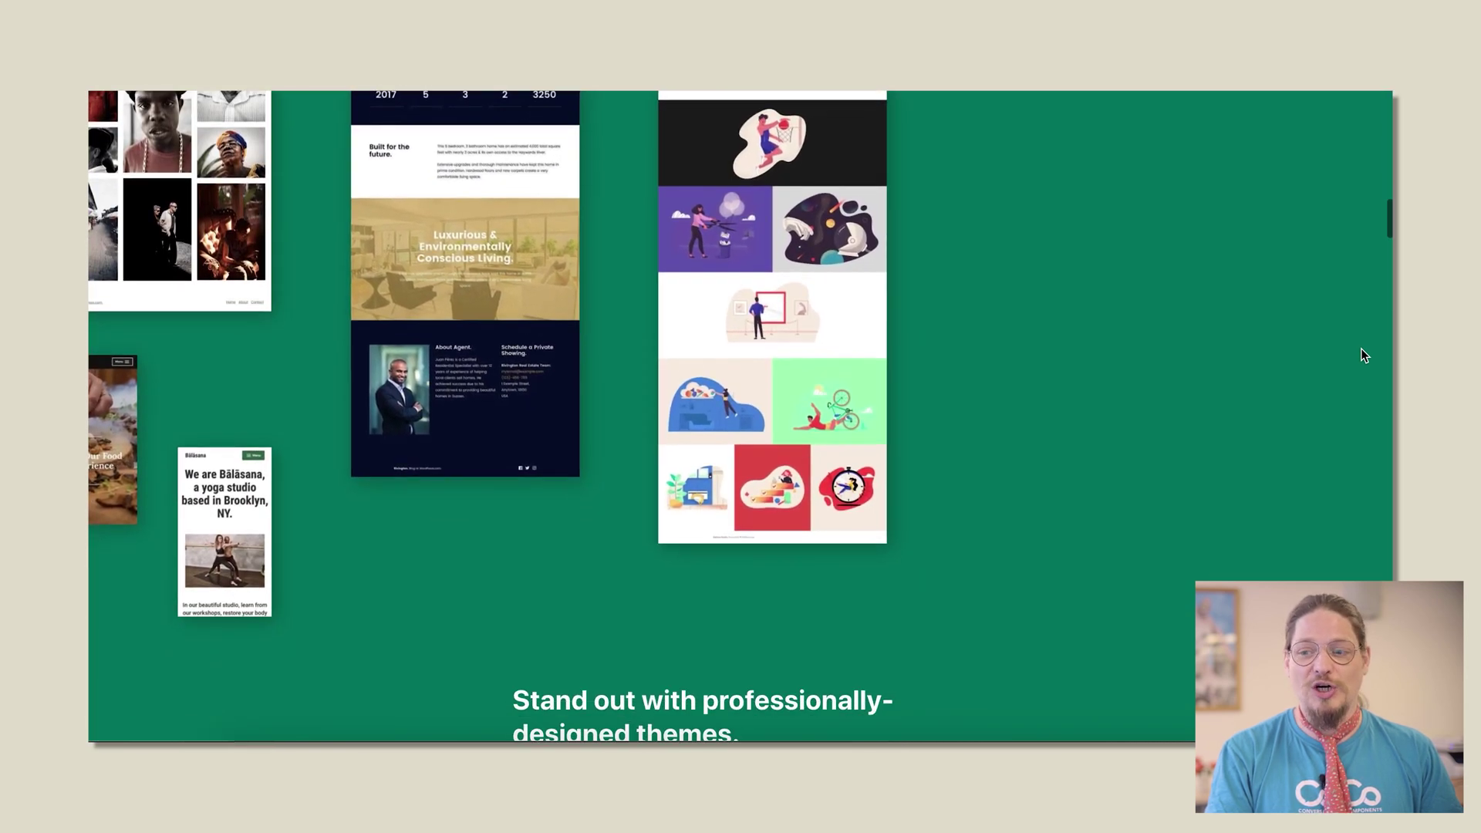
{"action": "scroll", "coordinate": [1362, 355], "scroll_direction": "down", "scroll_amount": 10}
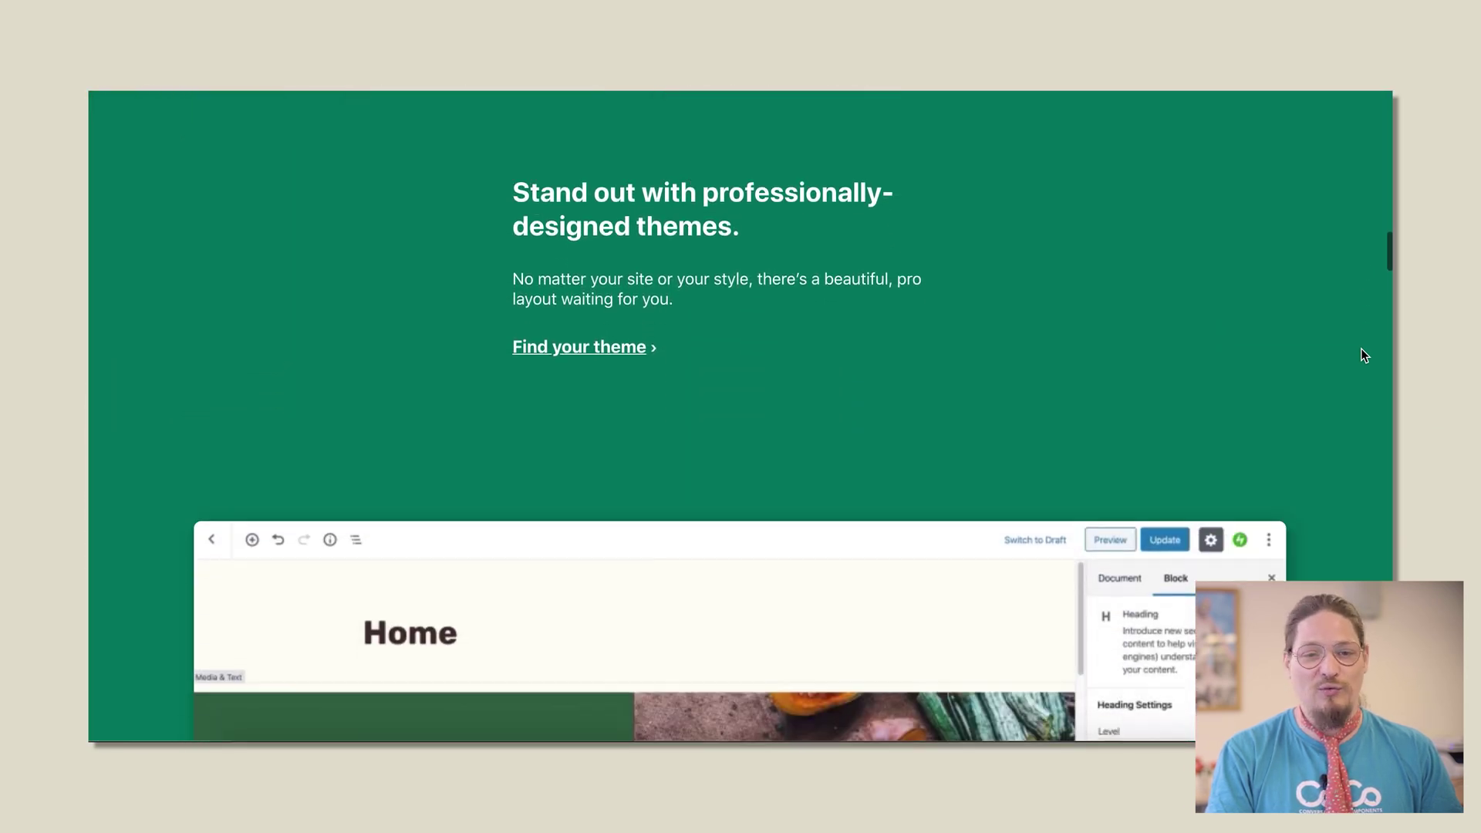
{"action": "scroll", "coordinate": [1362, 355], "scroll_direction": "down", "scroll_amount": 5}
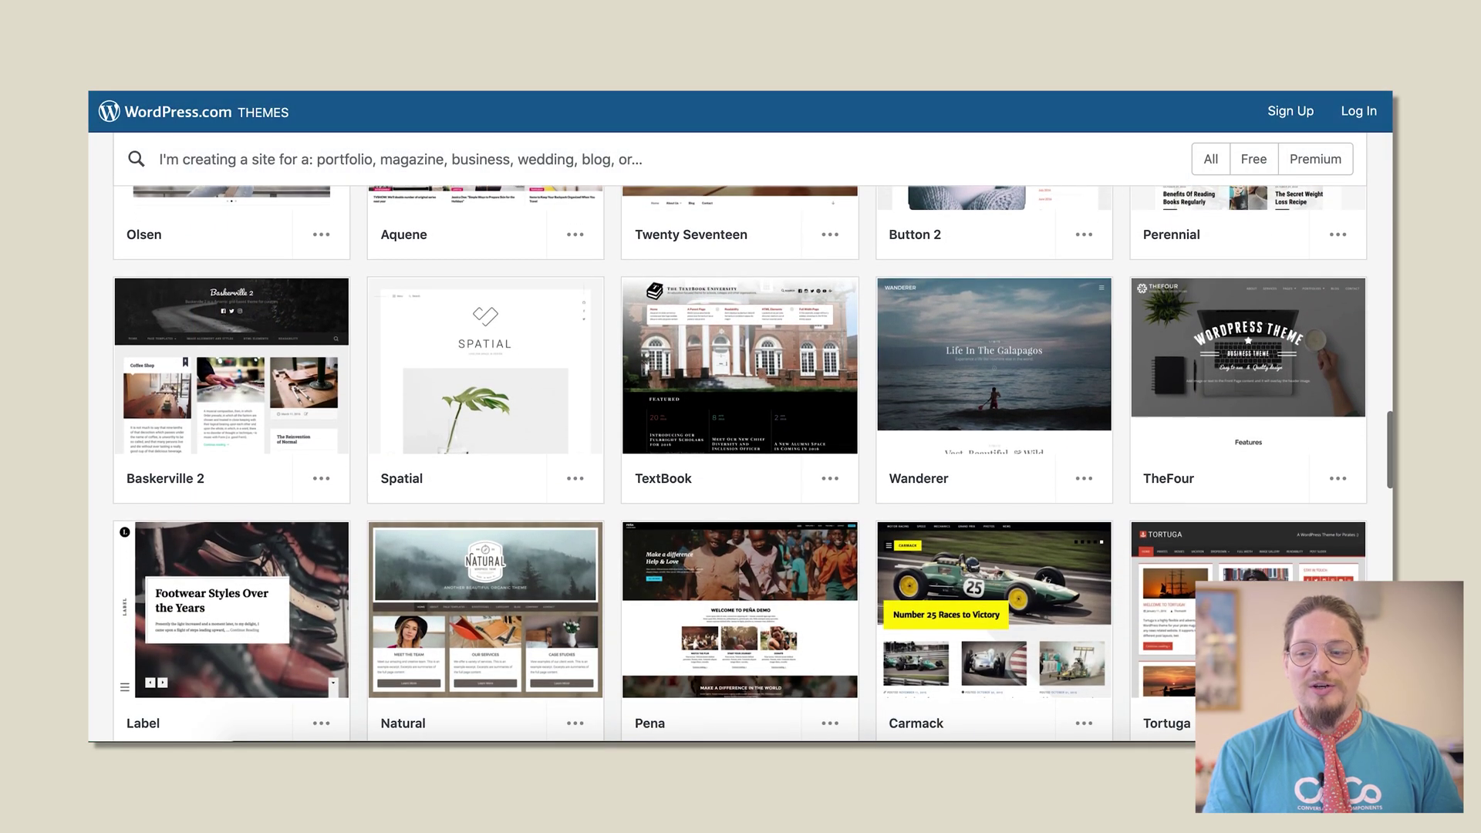
{"action": "scroll", "coordinate": [740, 463], "scroll_direction": "down", "scroll_amount": 2}
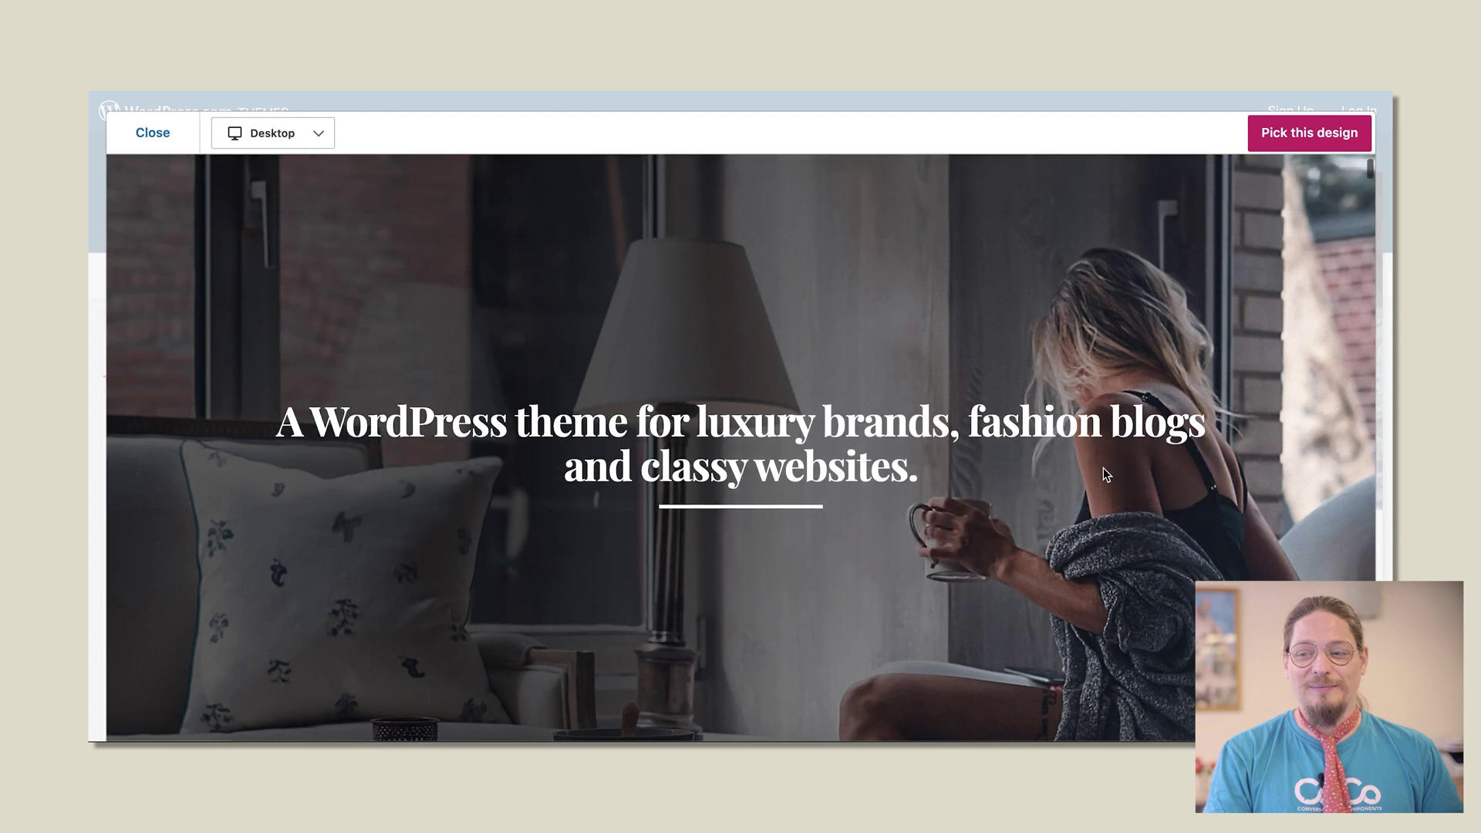
{"action": "scroll", "coordinate": [1102, 467], "scroll_direction": "down", "scroll_amount": 2}
{"action": "scroll", "coordinate": [1103, 467], "scroll_direction": "down", "scroll_amount": 5}
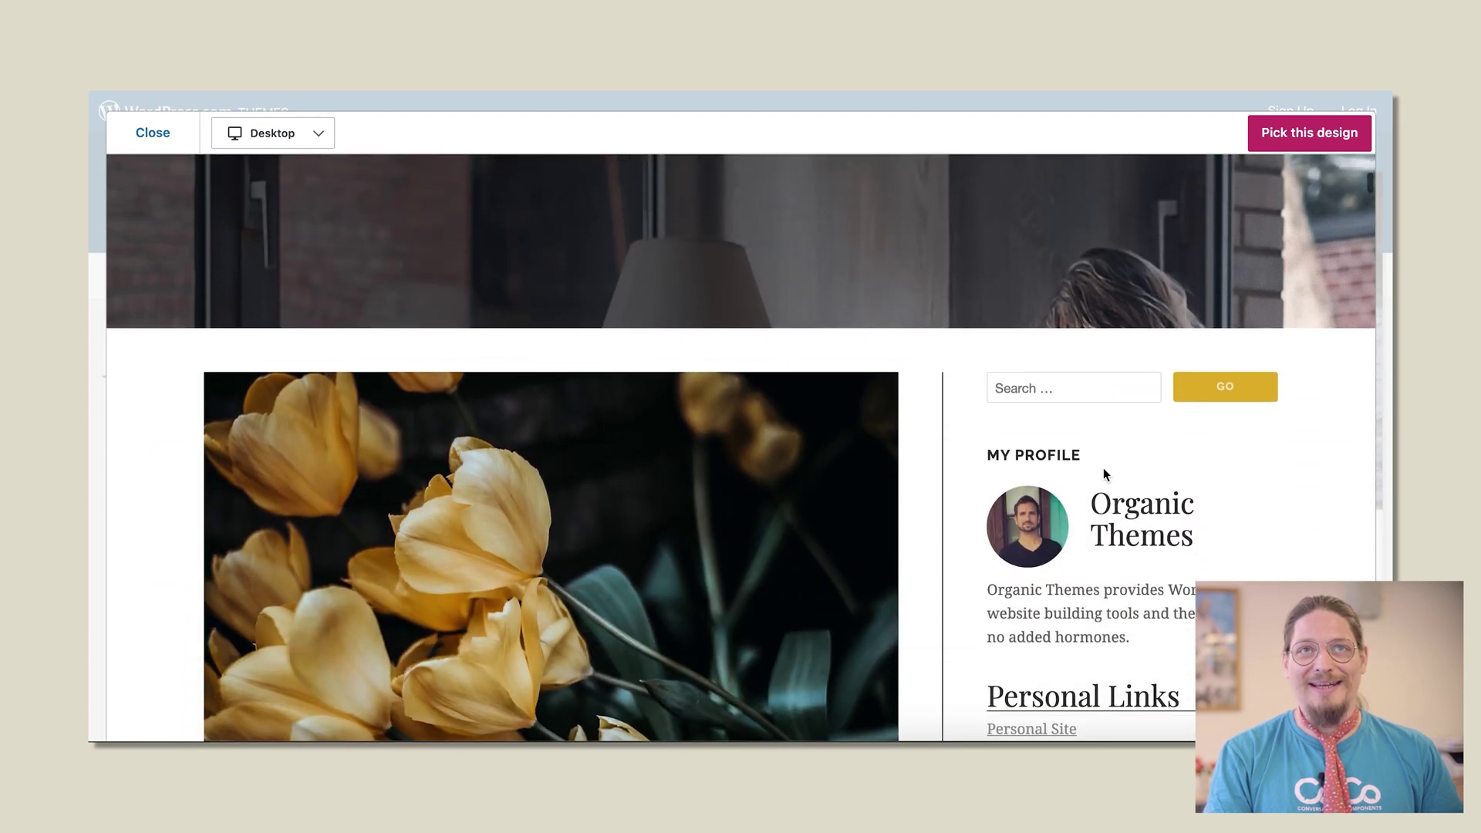
{"action": "scroll", "coordinate": [1371, 405], "scroll_direction": "down", "scroll_amount": 5}
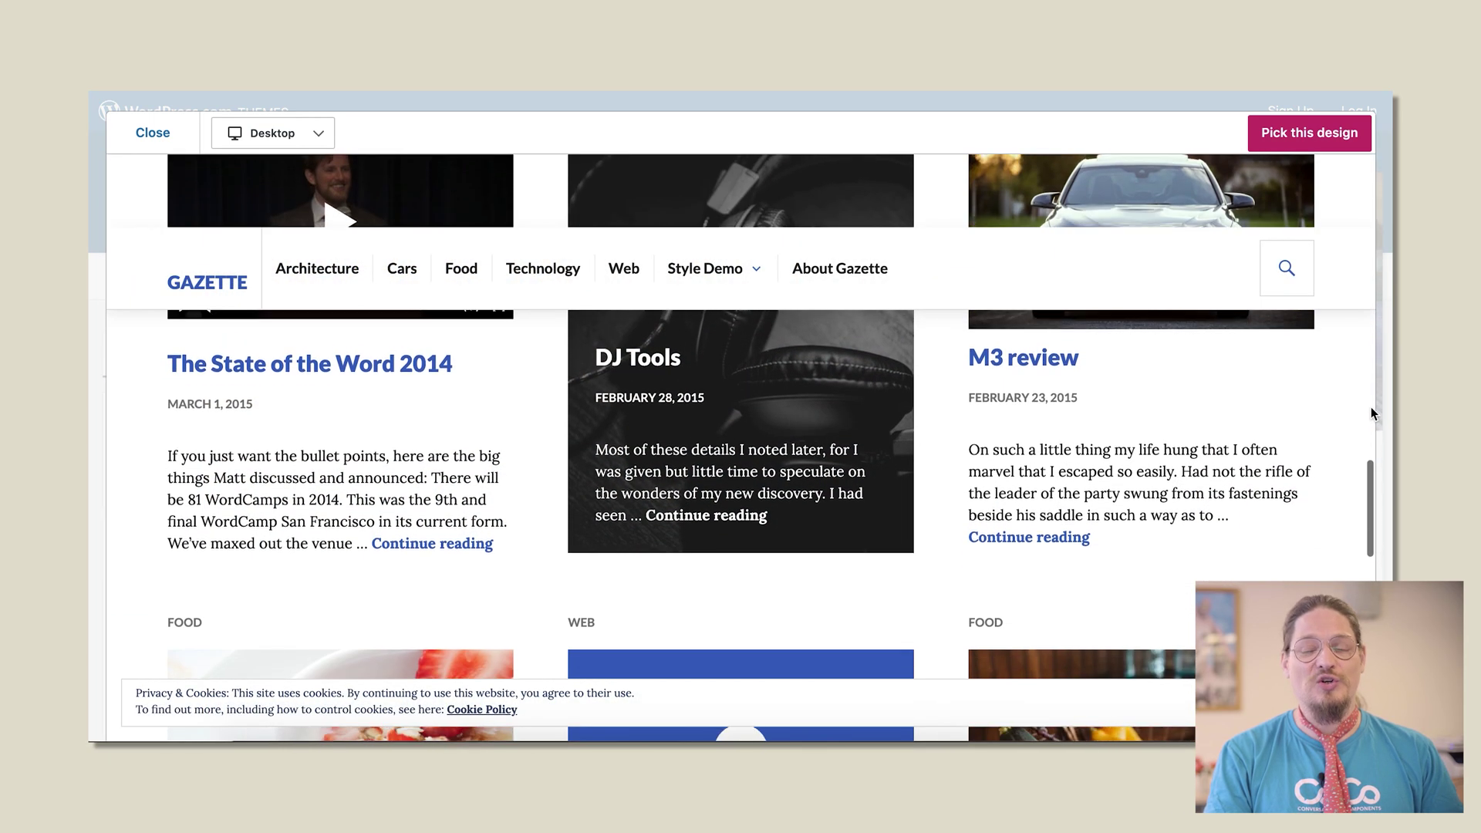
{"action": "scroll", "coordinate": [1372, 406], "scroll_direction": "down", "scroll_amount": 5}
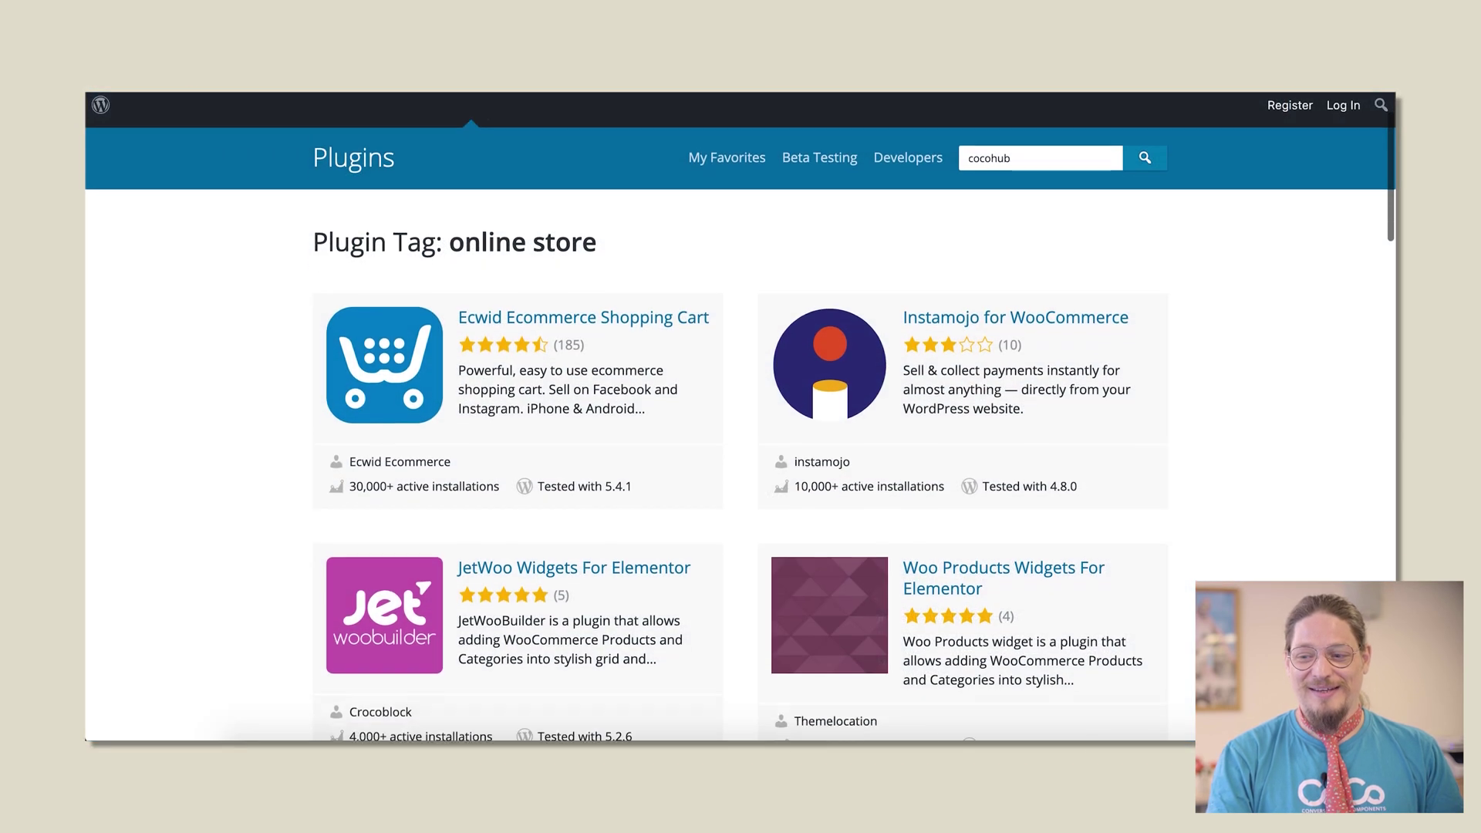
Step: Search the Plugin Directory for 'cocohub' and open the CoCoHub plugin page
{"action": "scroll", "coordinate": [1360, 347], "scroll_direction": "down", "scroll_amount": 3}
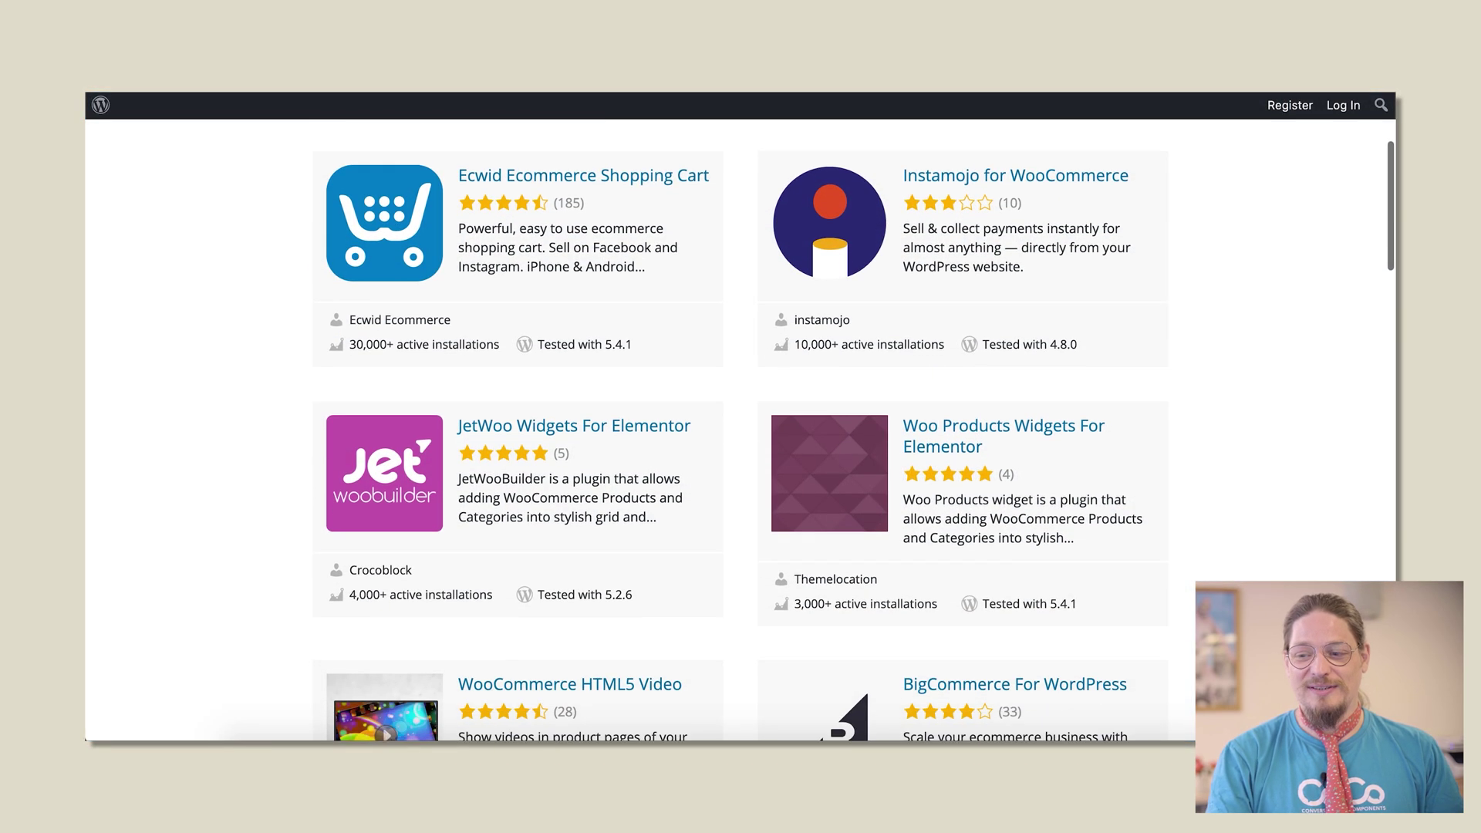
{"action": "scroll", "coordinate": [860, 427], "scroll_direction": "down", "scroll_amount": 3}
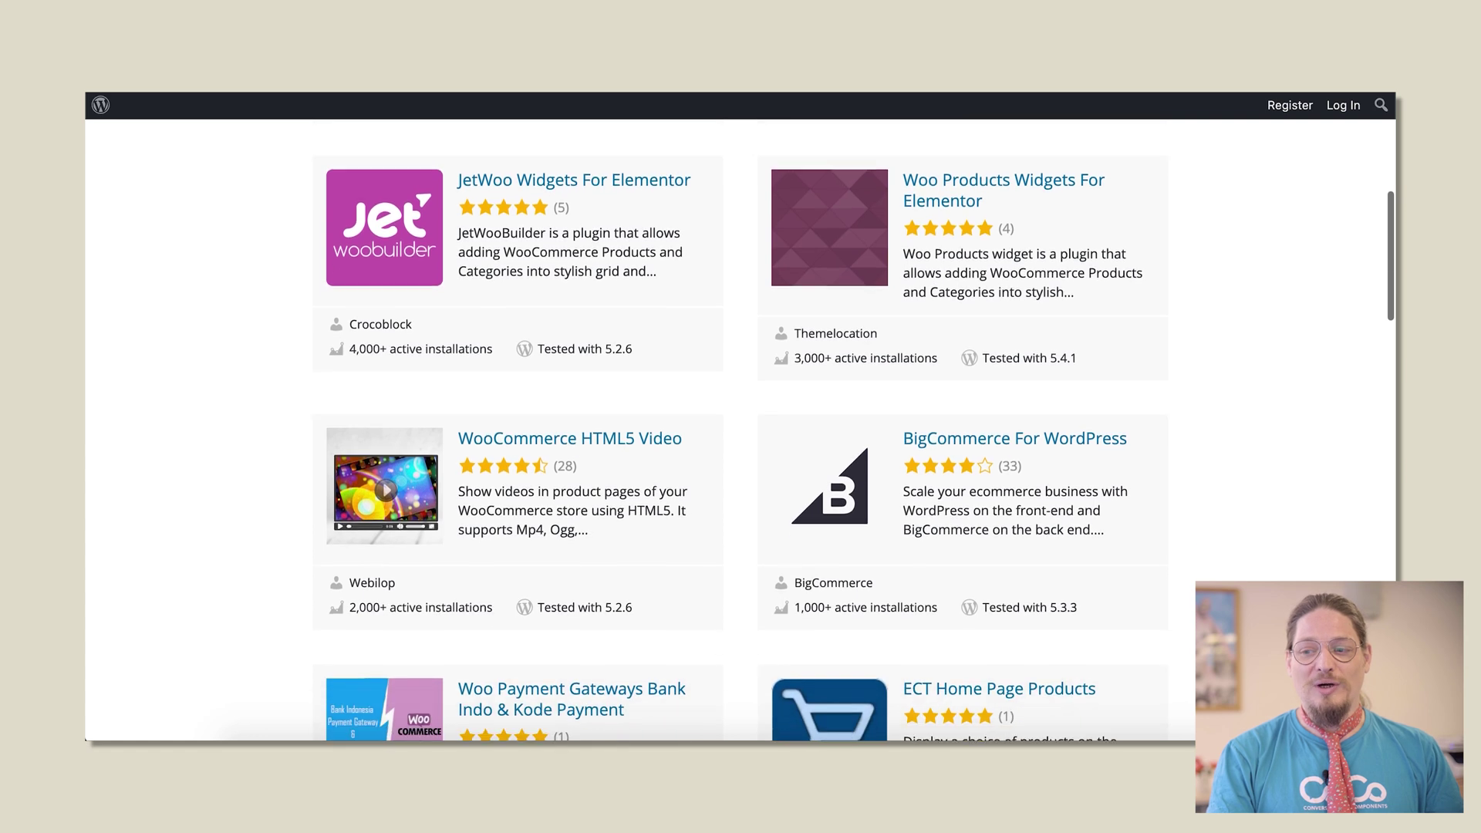
{"action": "scroll", "coordinate": [740, 432], "scroll_direction": "down", "scroll_amount": 2}
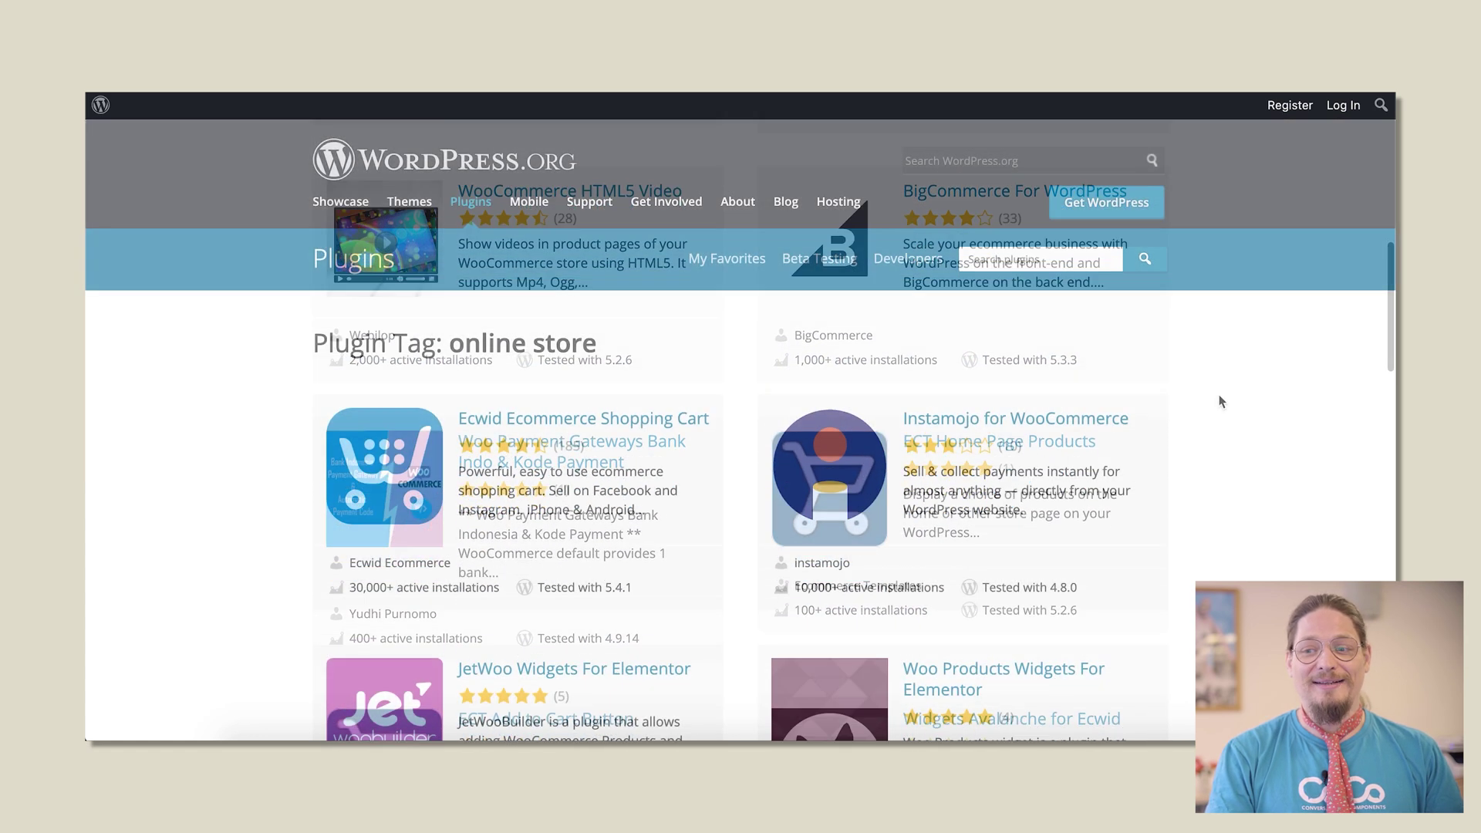
{"action": "left_click", "coordinate": [1096, 257]}
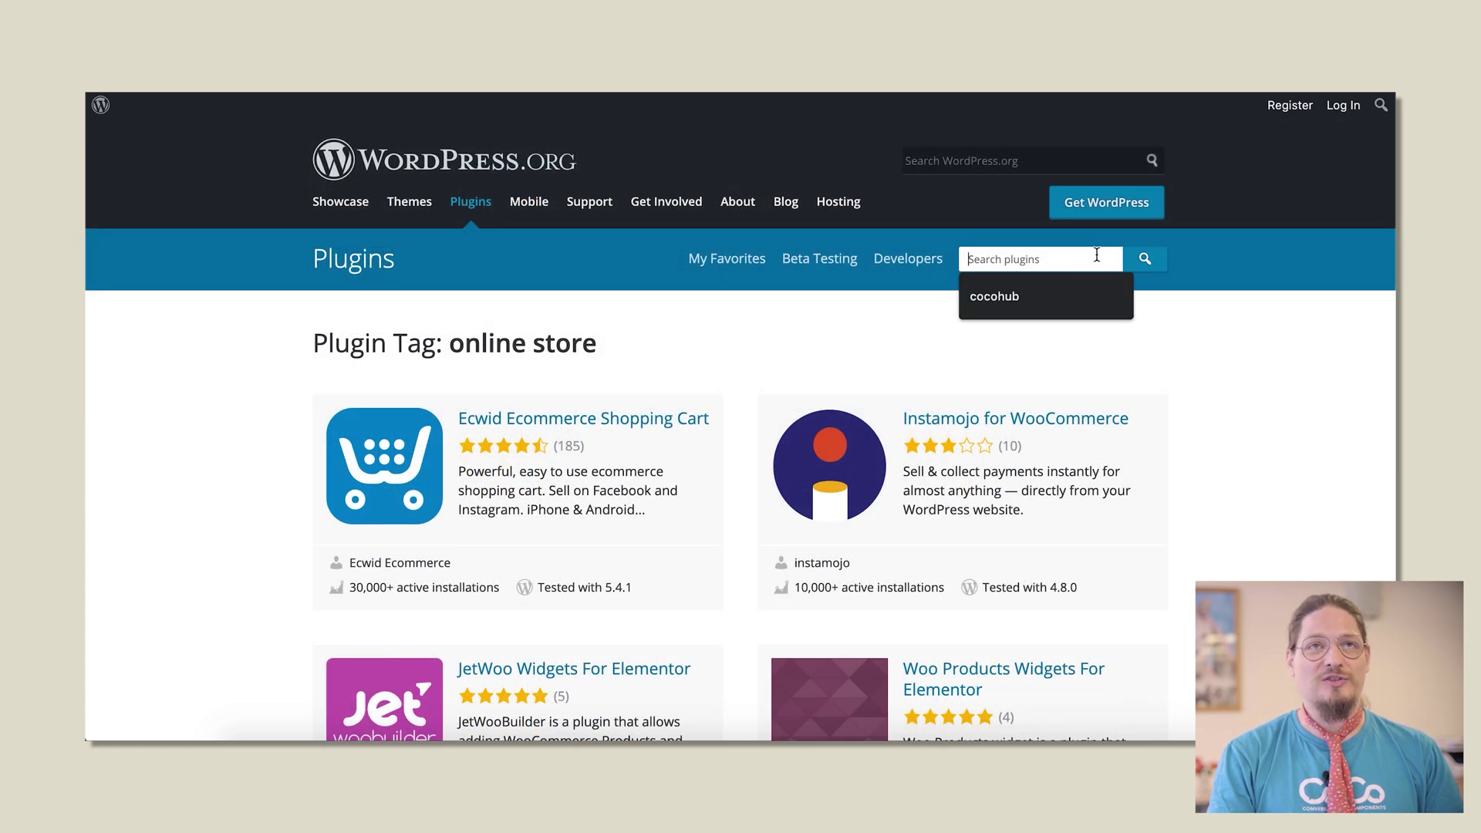
{"action": "type", "text": "cocohub"}
{"action": "key", "text": "Return"}
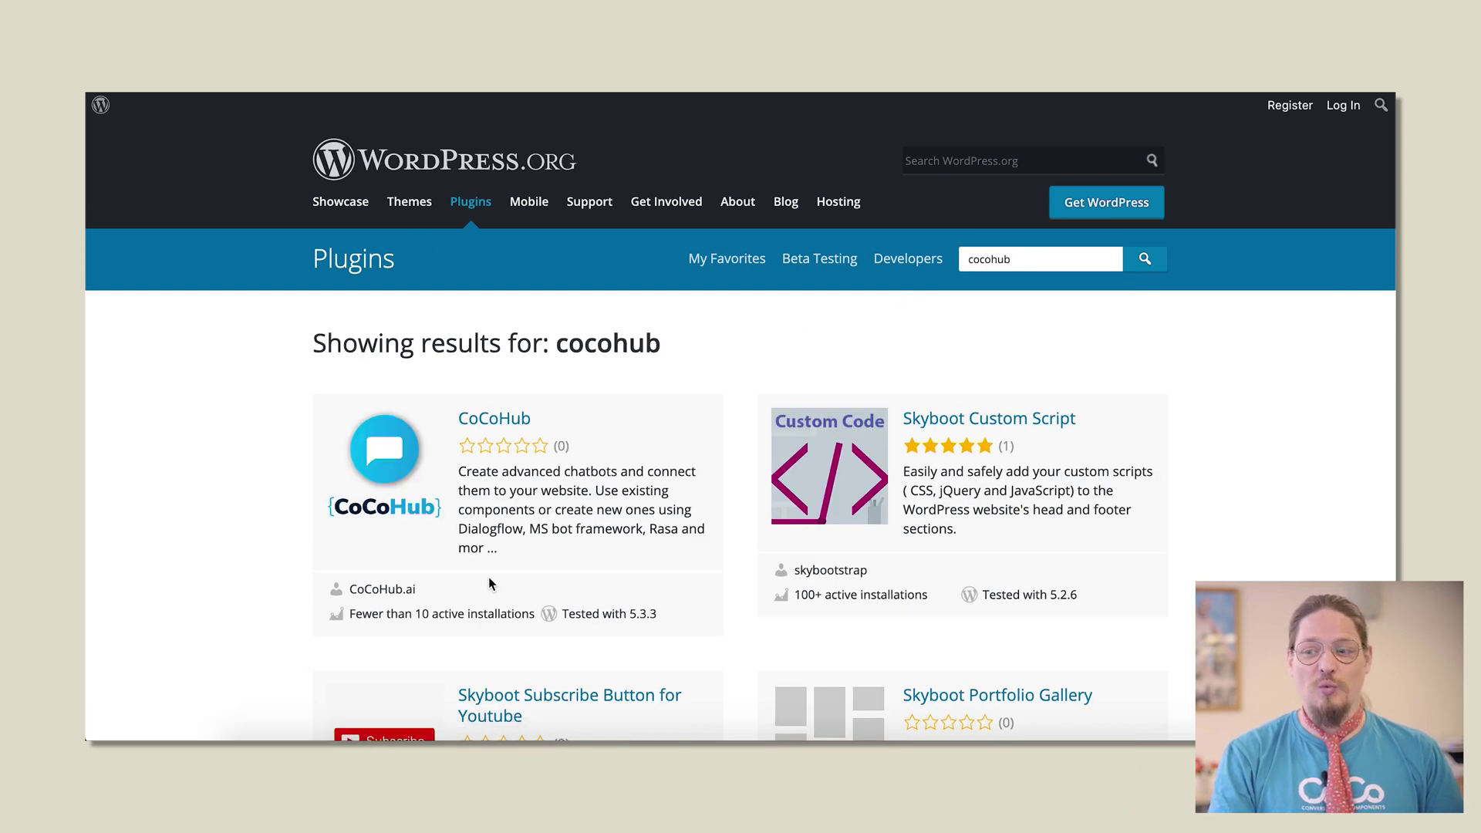
{"action": "left_click", "coordinate": [464, 428]}
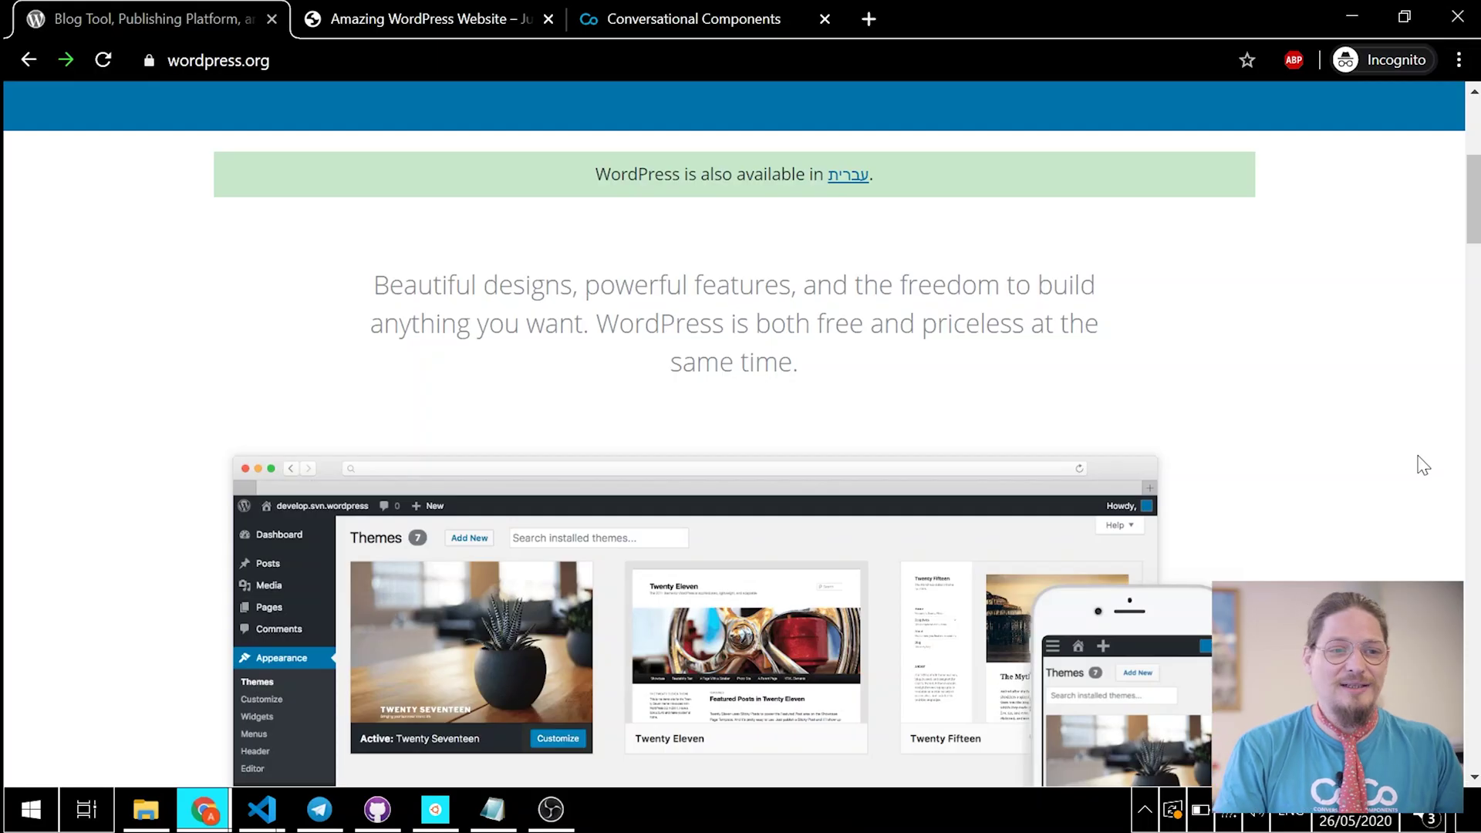
Step: Return to the Amazing Wordpress Website admin dashboard and show its installed plugins
{"action": "left_click", "coordinate": [438, 8]}
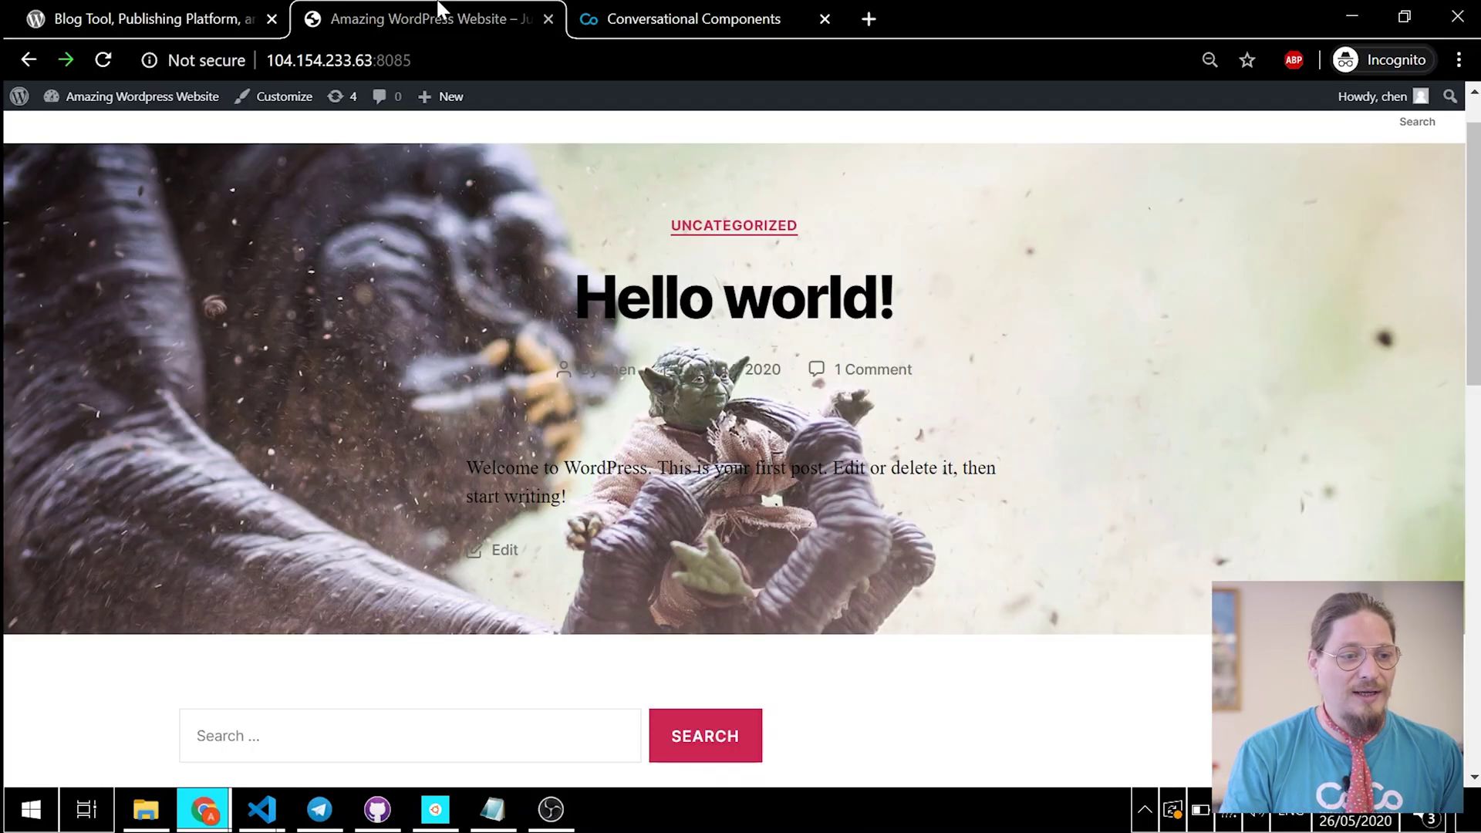
{"action": "mouse_move", "coordinate": [101, 107]}
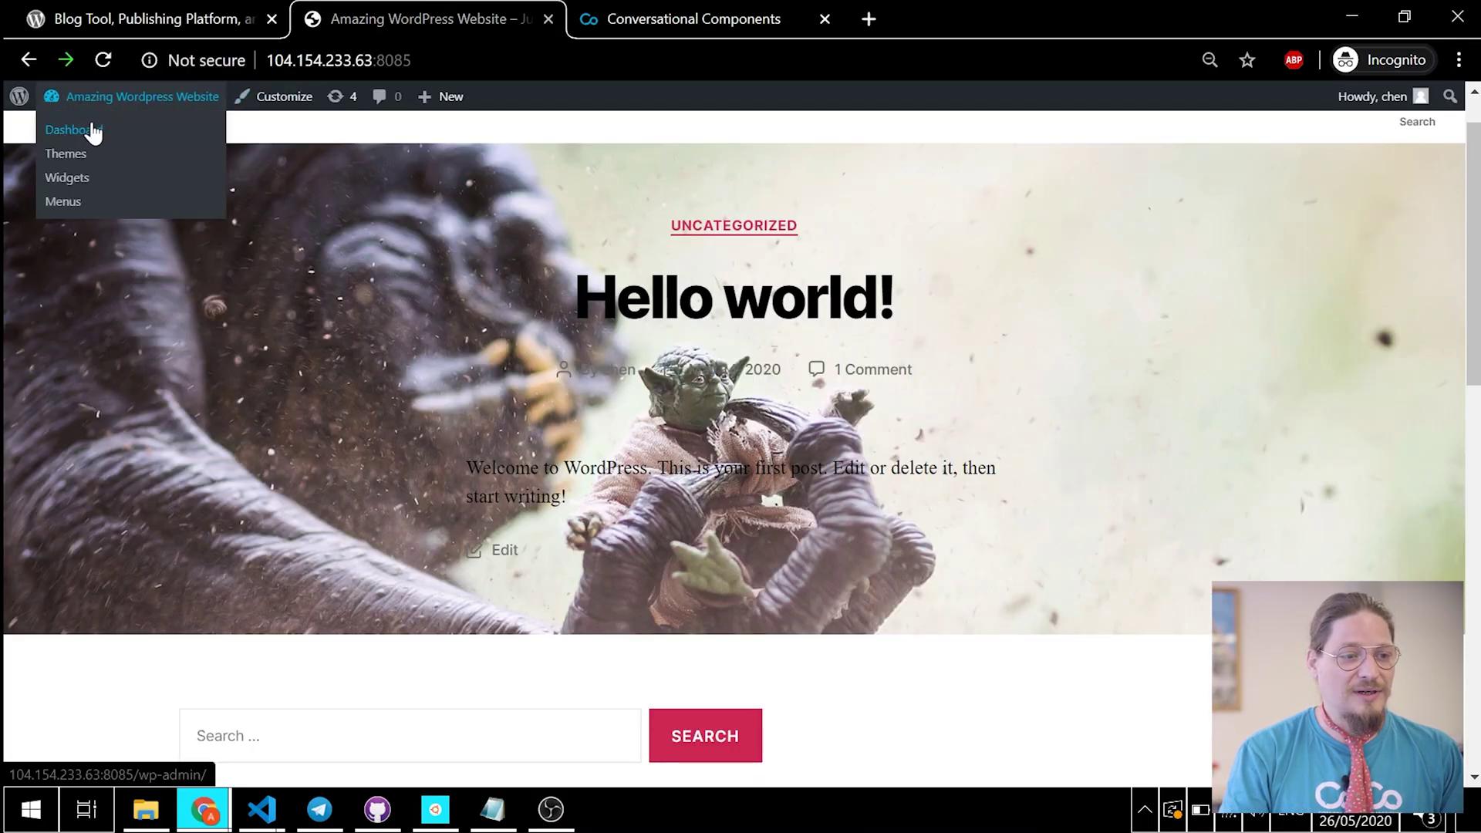
{"action": "left_click", "coordinate": [92, 131]}
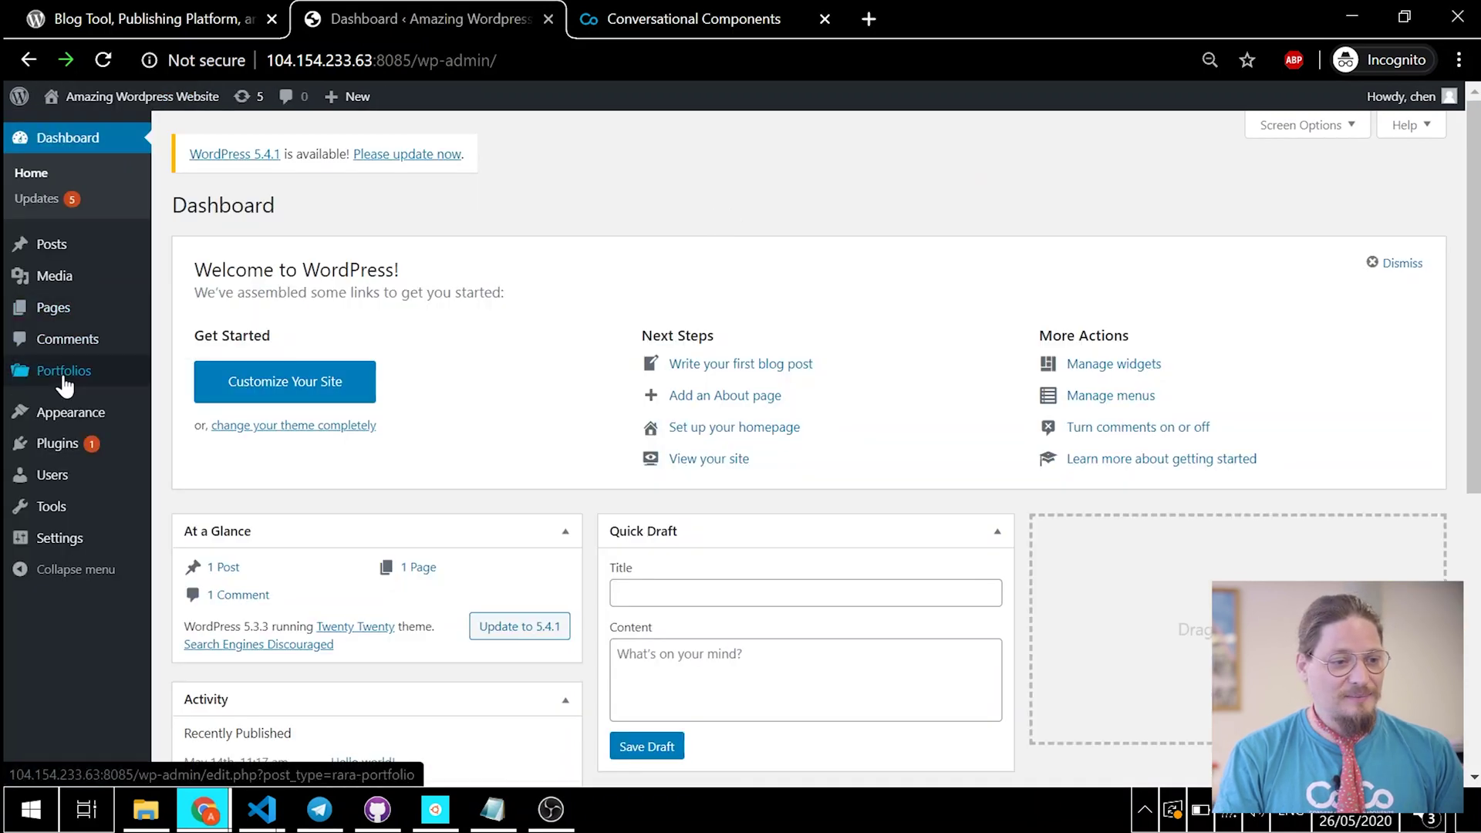
{"action": "left_click", "coordinate": [65, 456]}
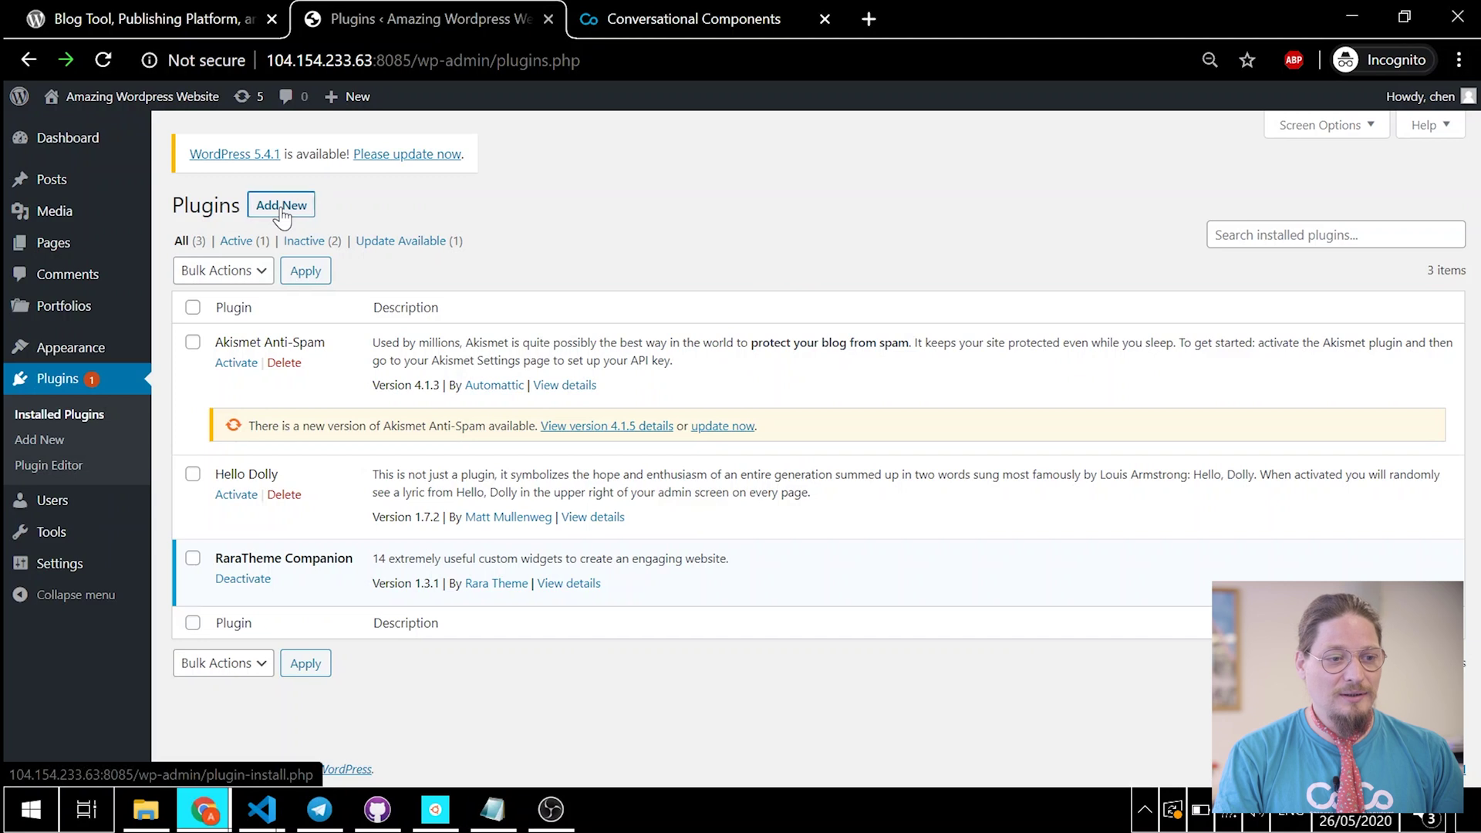
Step: Search Add New plugins for 'cocohub' and install the CoCoHub plugin
{"action": "left_click", "coordinate": [282, 206]}
{"action": "left_click", "coordinate": [1234, 257]}
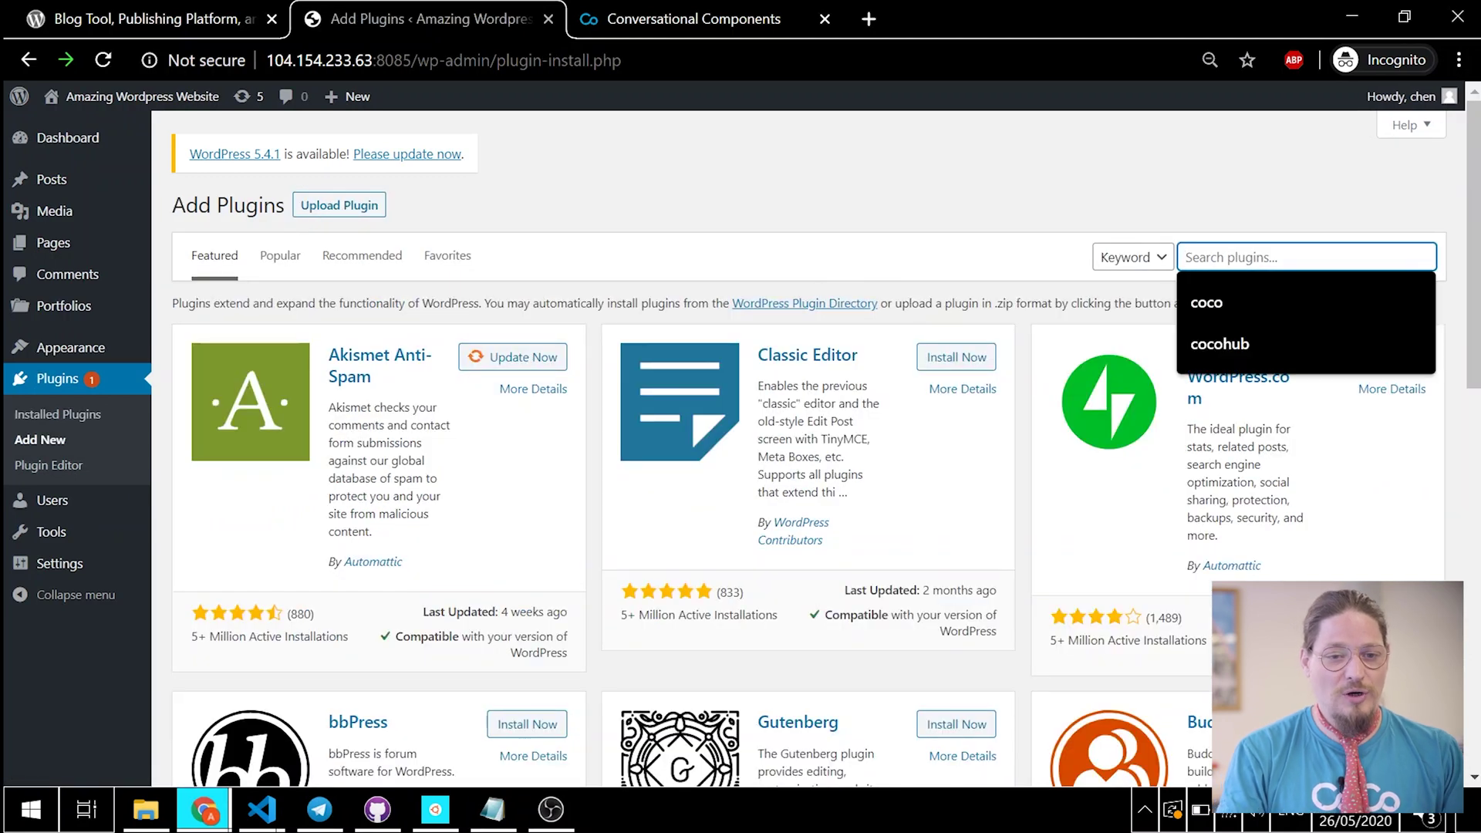
{"action": "left_click", "coordinate": [1294, 340]}
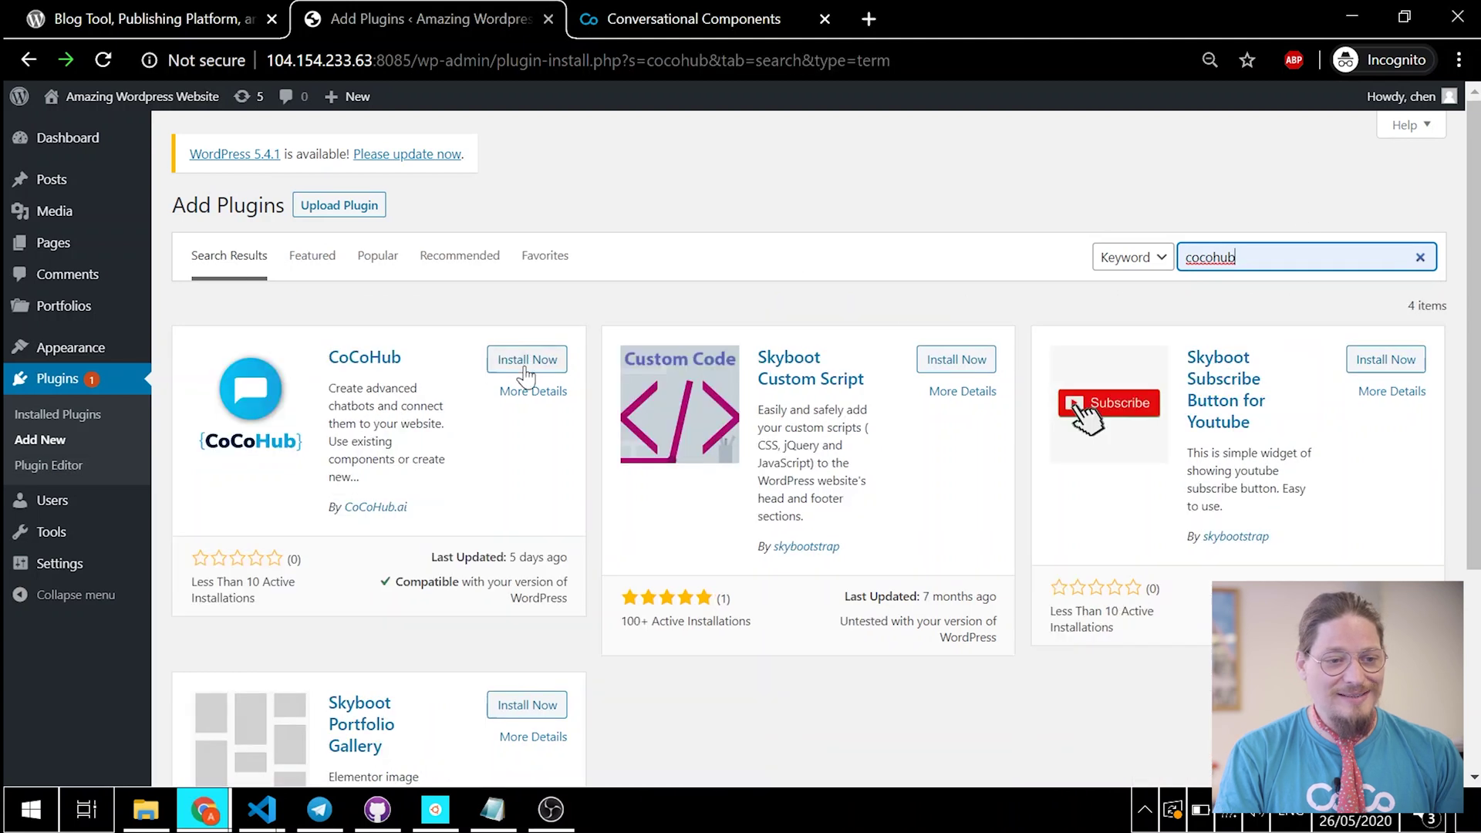
{"action": "left_click", "coordinate": [527, 365]}
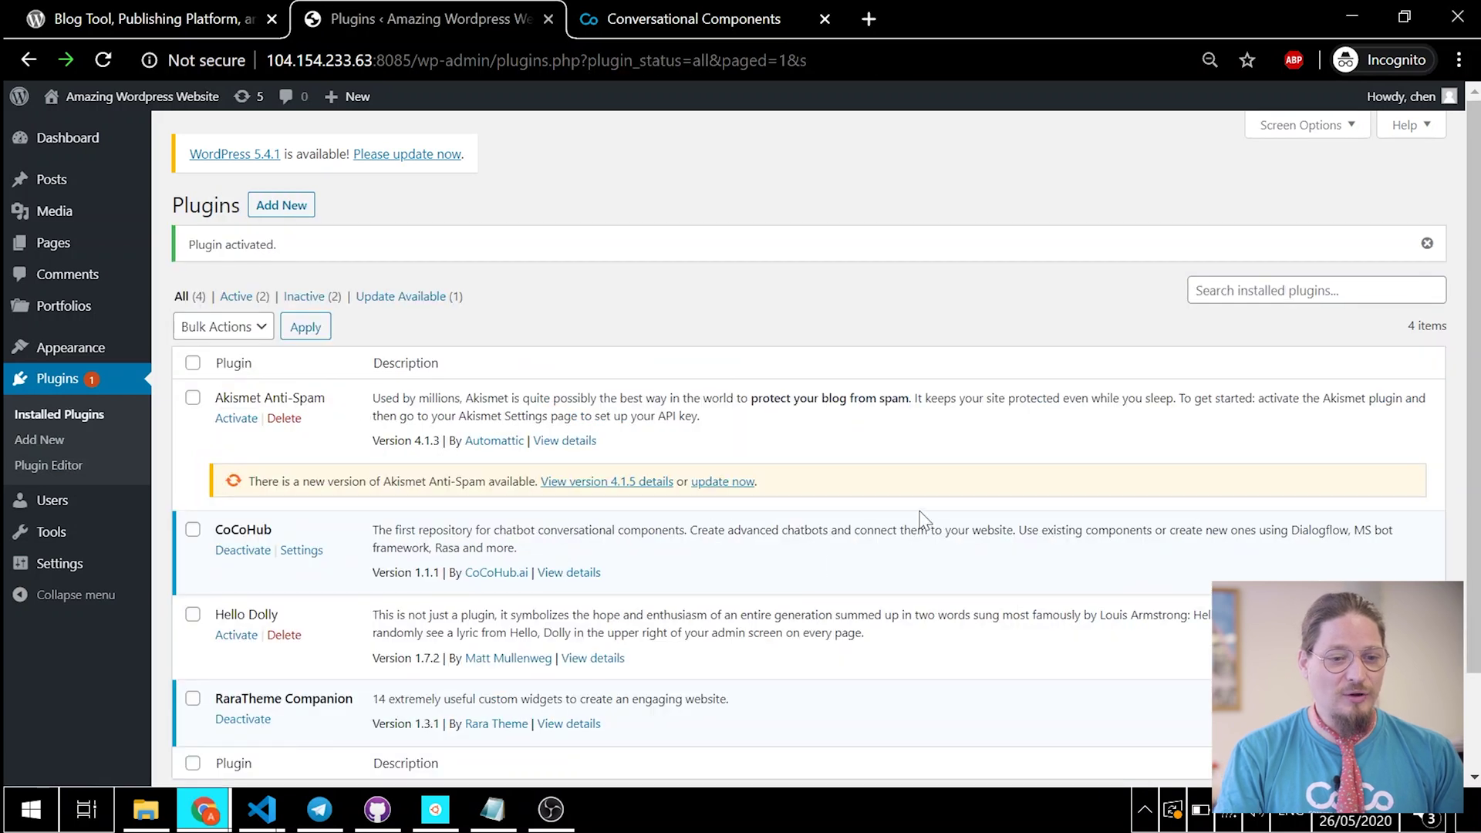
Step: Visit the site's public front page and open the Hello world! post for editing
{"action": "scroll", "coordinate": [916, 520], "scroll_direction": "down", "scroll_amount": 2}
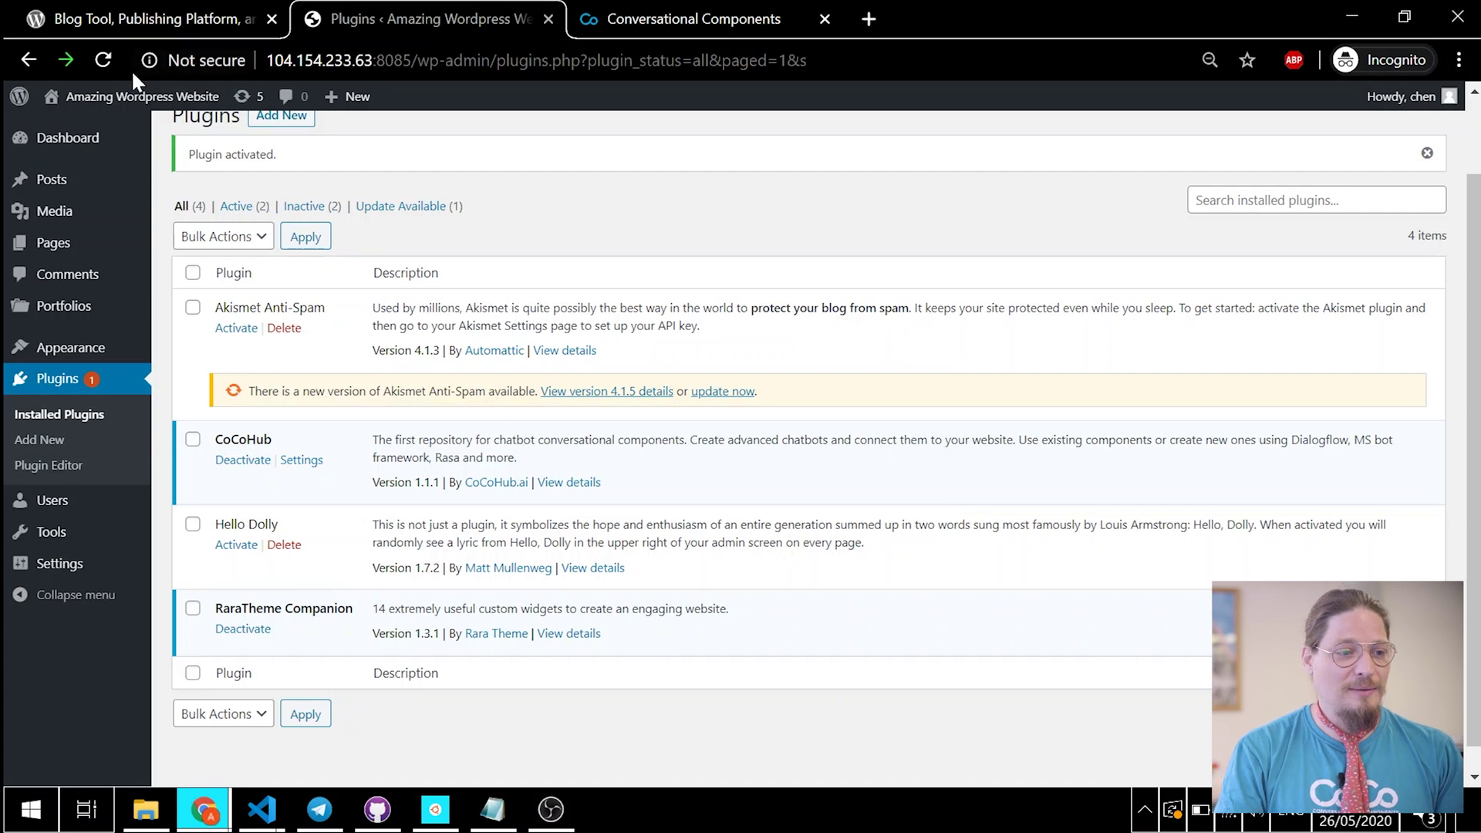
{"action": "mouse_move", "coordinate": [129, 100]}
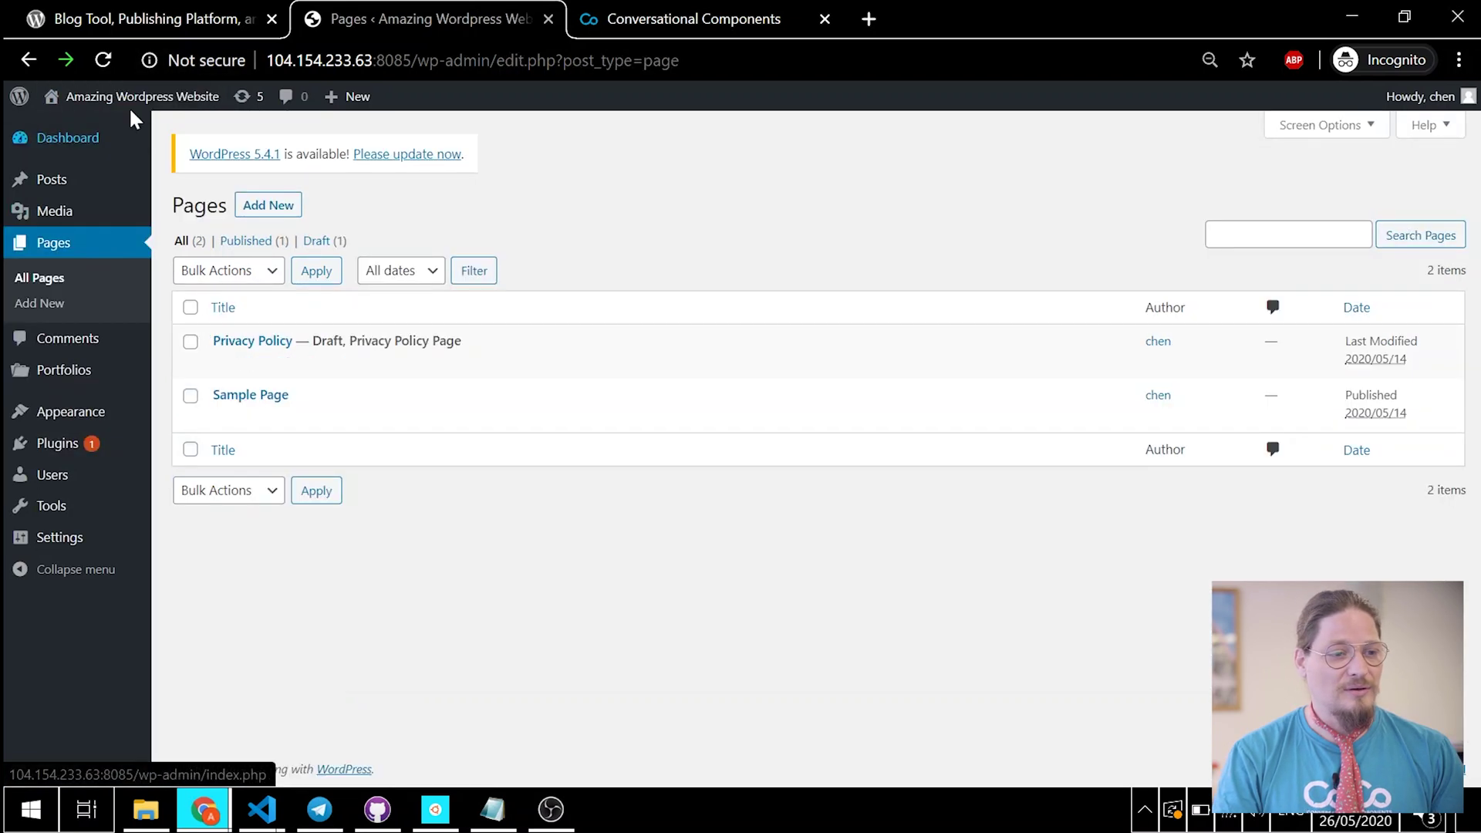
{"action": "left_click", "coordinate": [69, 130]}
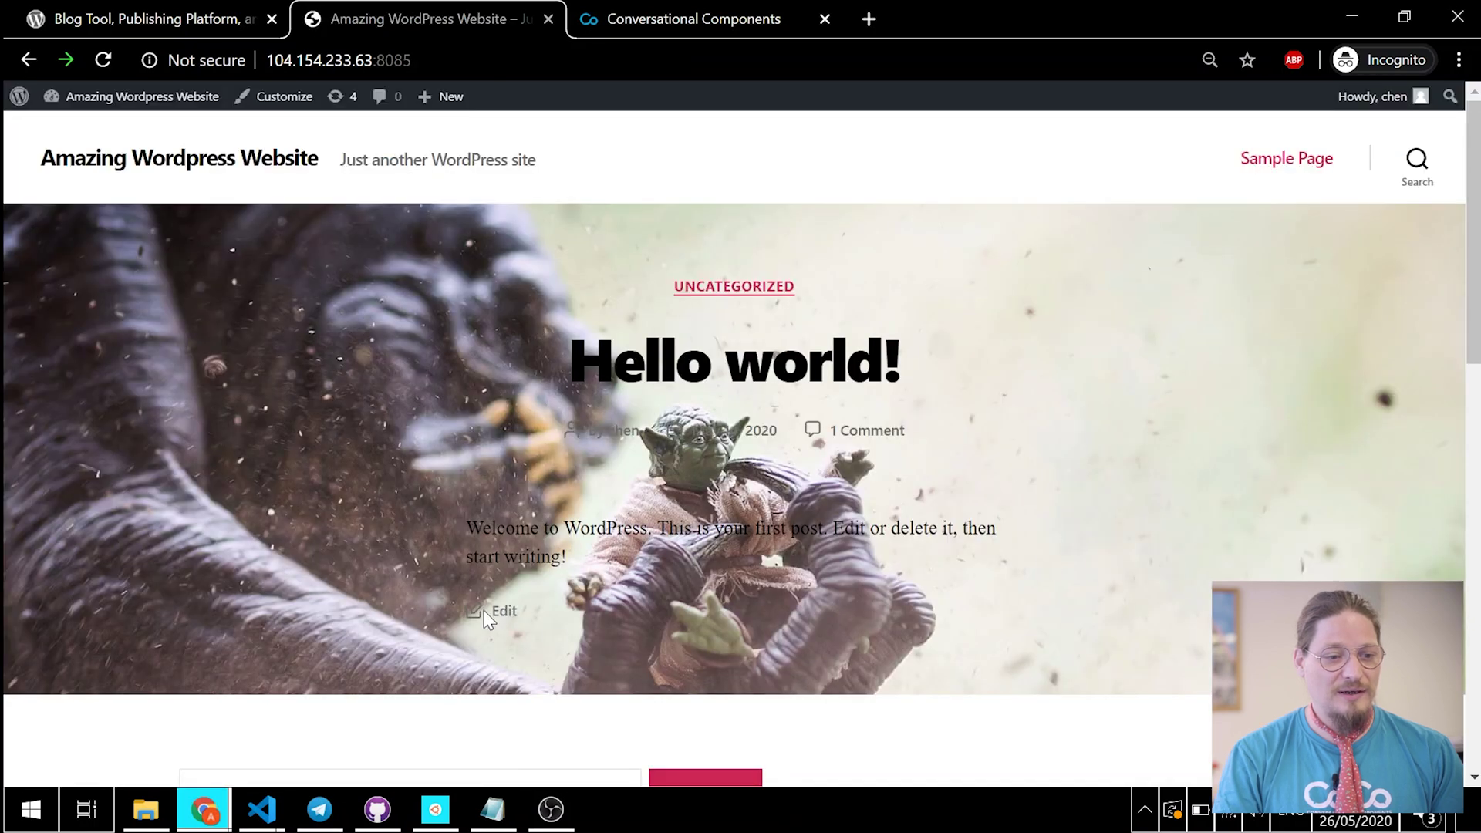
{"action": "left_click", "coordinate": [501, 614]}
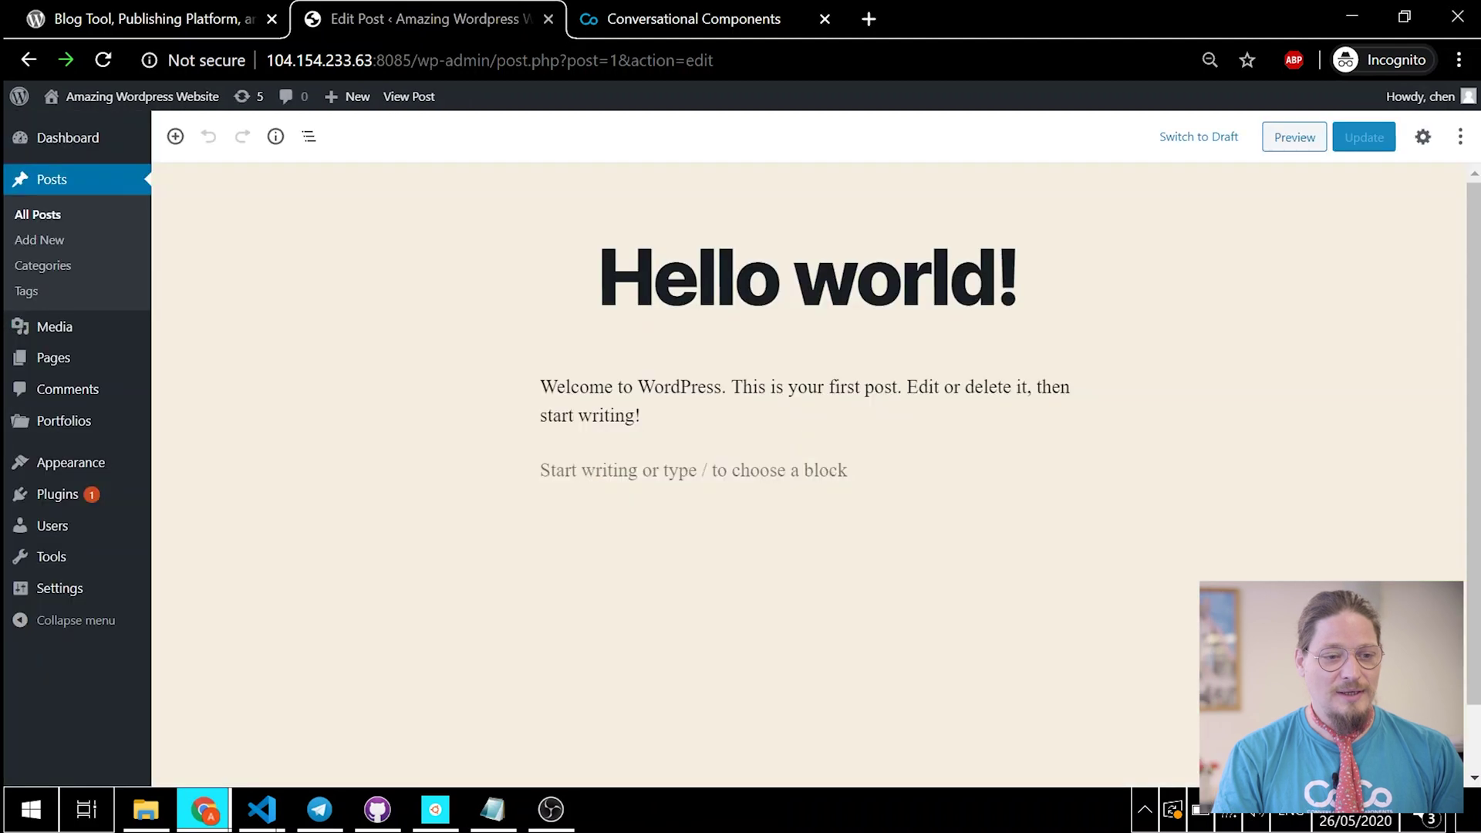
Step: Append the [cocobot] shortcode to the Hello world! first paragraph, update, and view the post
{"action": "left_click", "coordinate": [641, 416]}
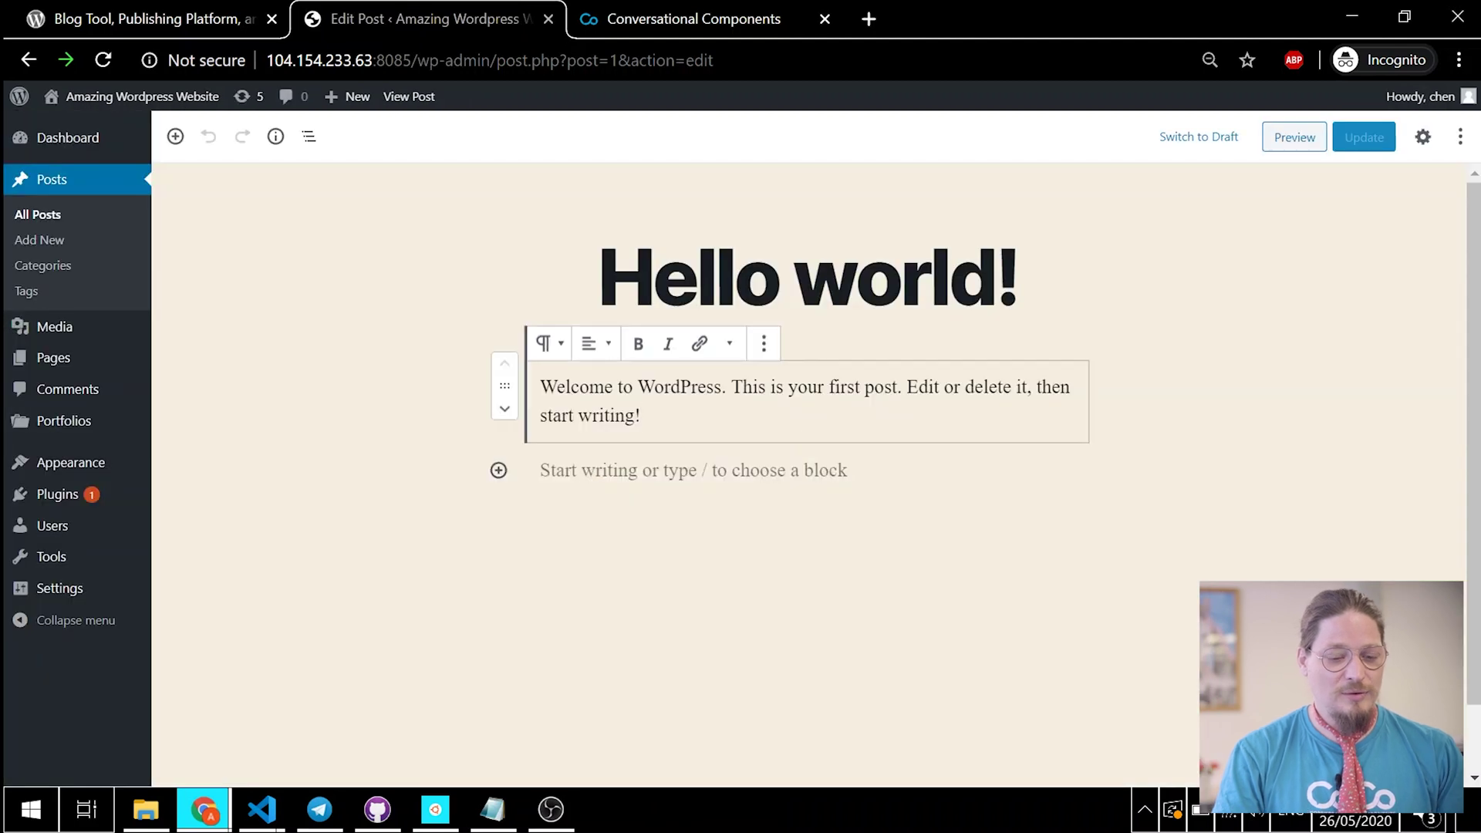
{"action": "type", "text": "[cocobot"}
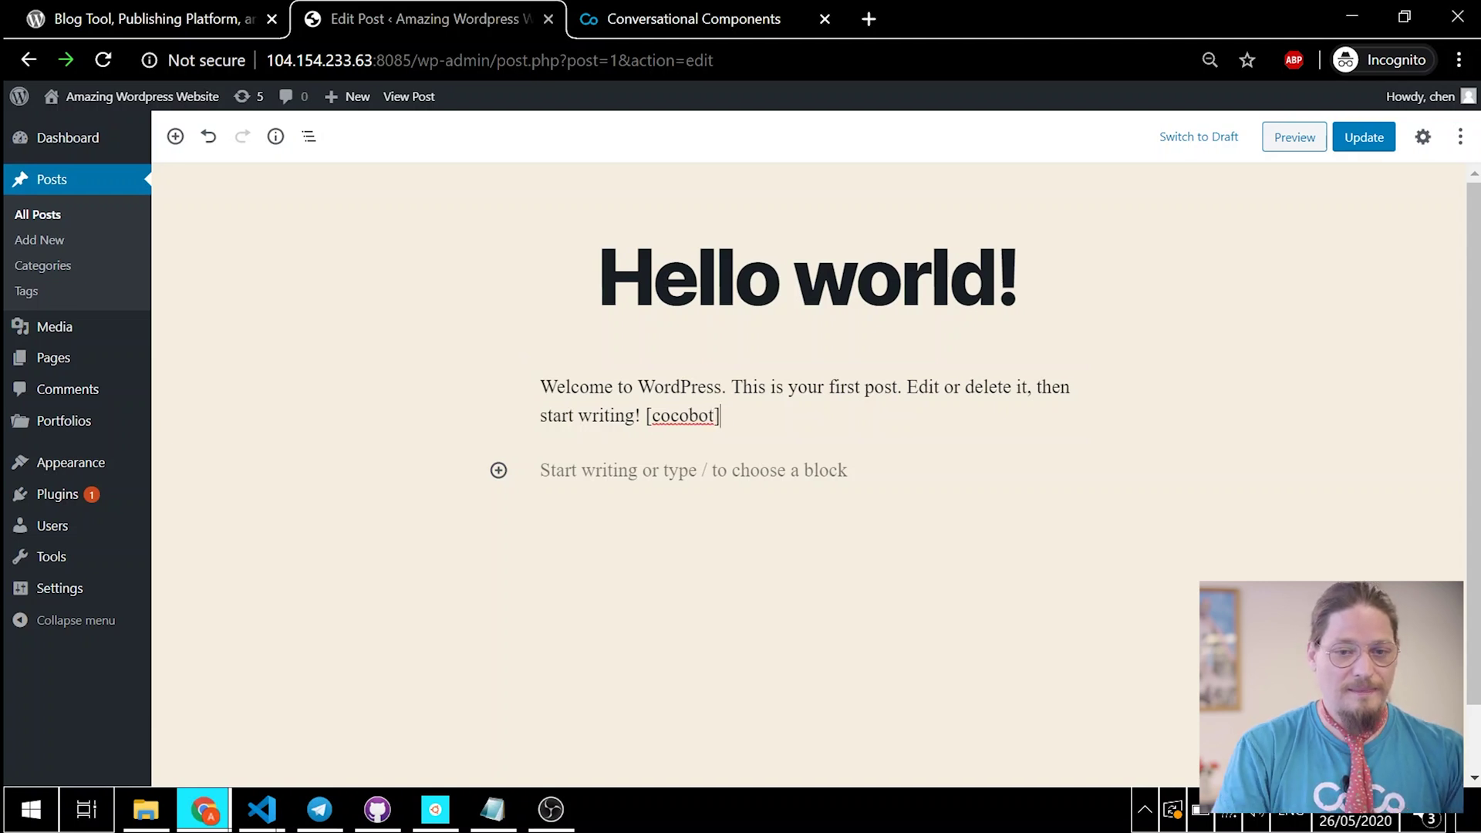
{"action": "left_click", "coordinate": [1363, 137]}
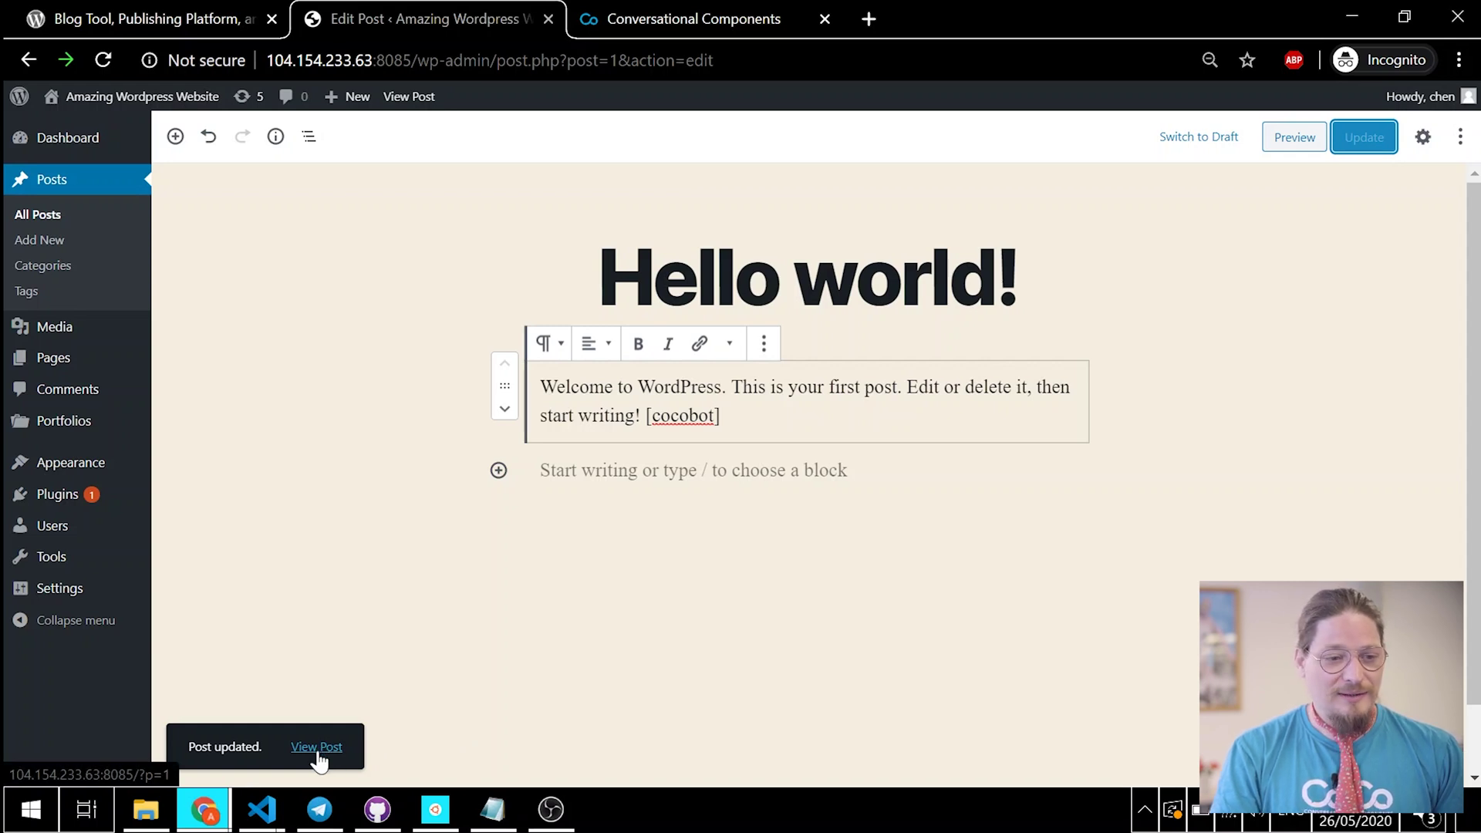
{"action": "left_click", "coordinate": [303, 746]}
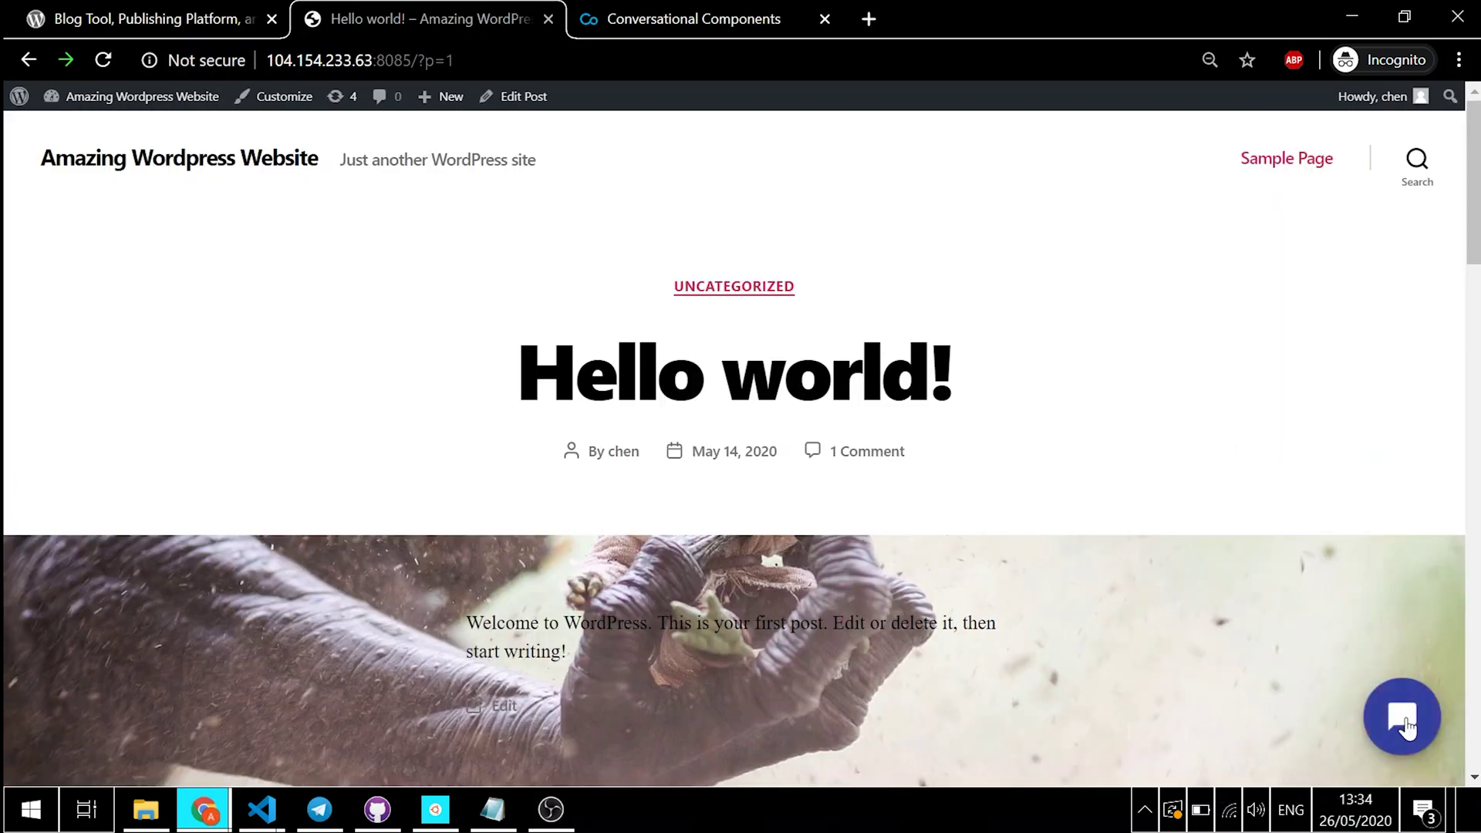
Step: Open the post's My Very Own Bot chat widget, then switch to the CoCoHub site
{"action": "left_click", "coordinate": [1405, 724]}
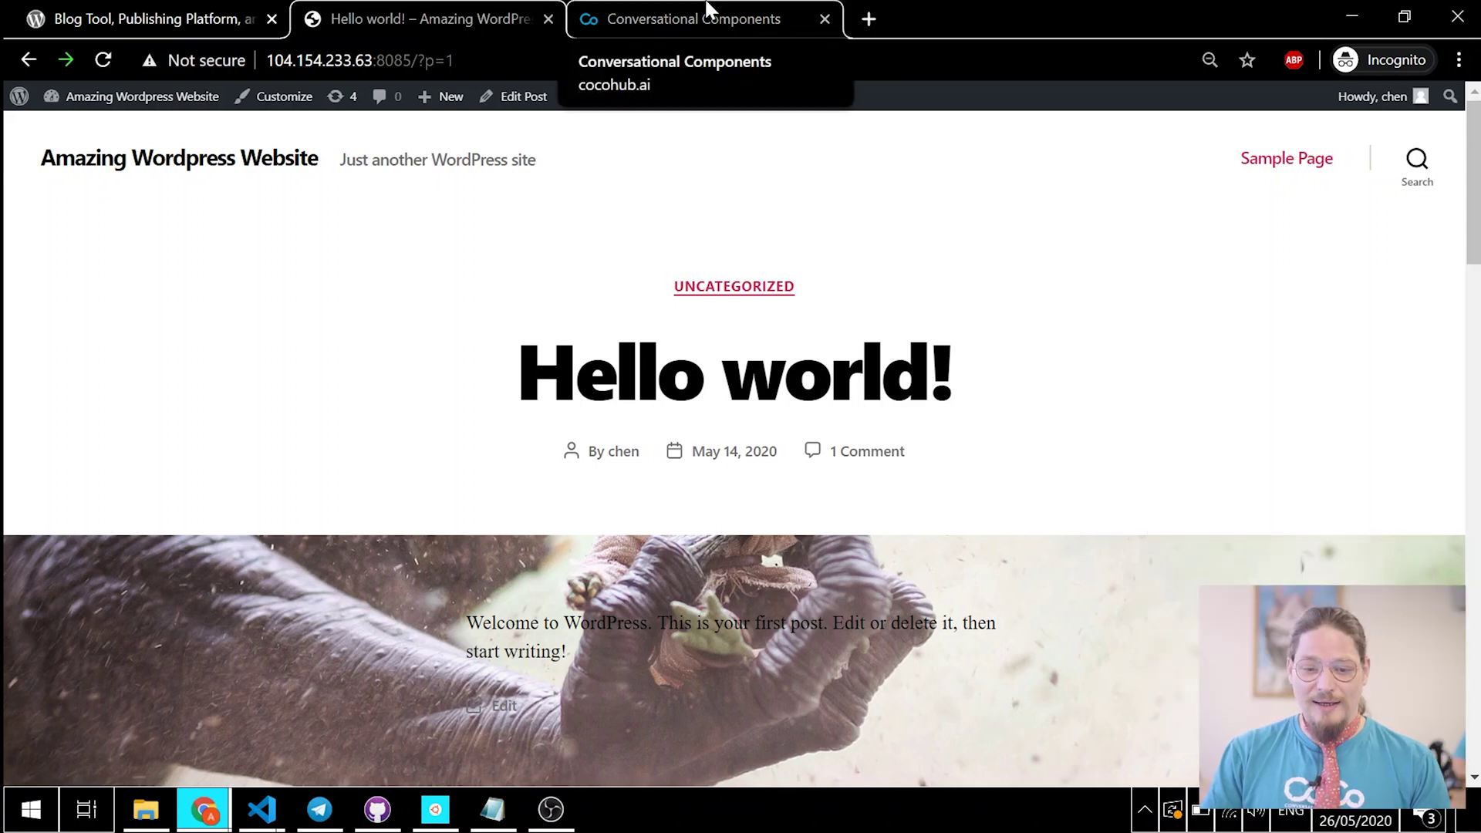
{"action": "left_click", "coordinate": [707, 11]}
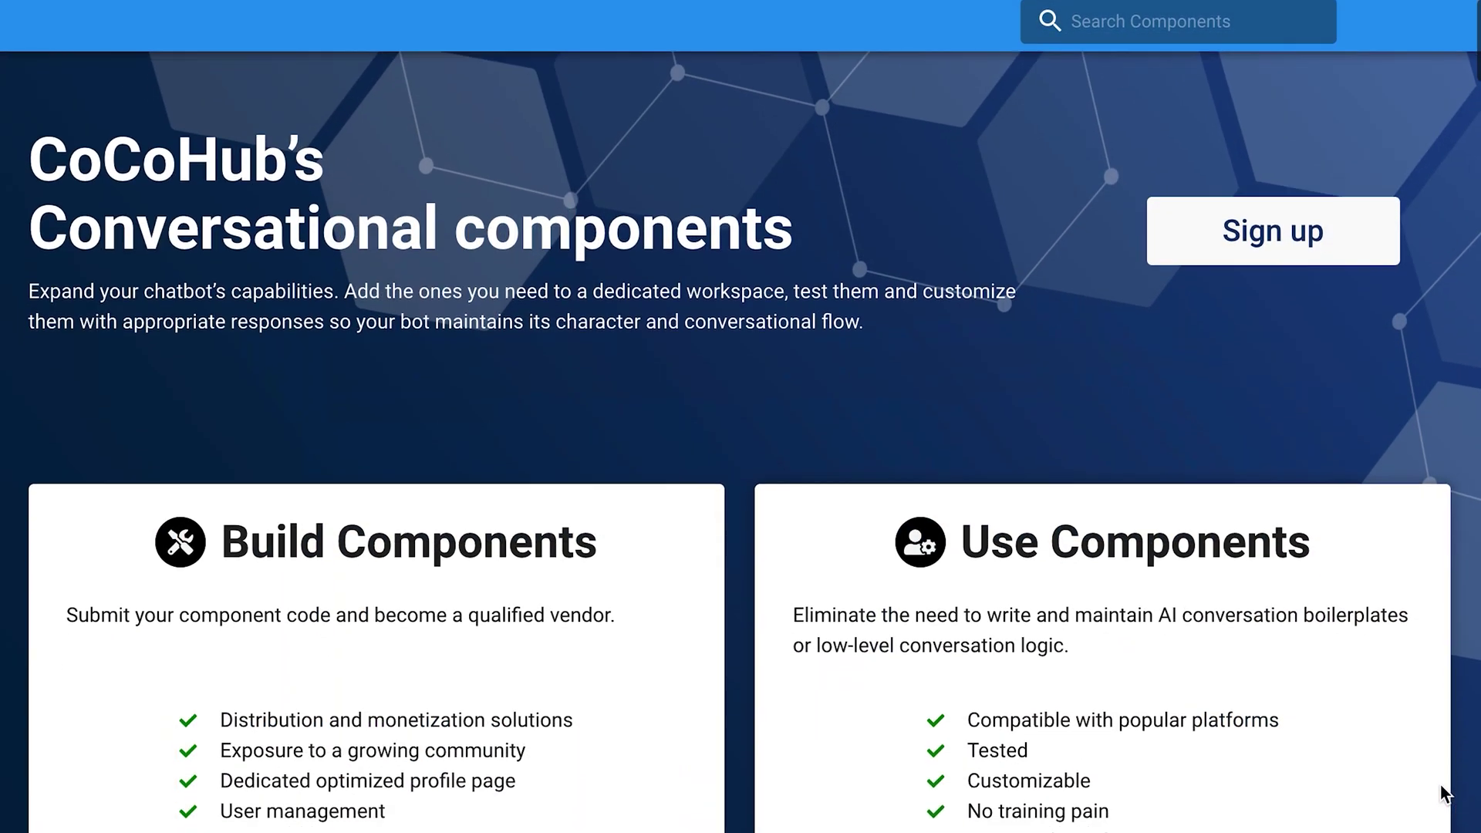
Step: Open CoCoHub's Bots Studio and add a new glue starting with a namer_vp3 node
{"action": "scroll", "coordinate": [1440, 779], "scroll_direction": "down", "scroll_amount": 8}
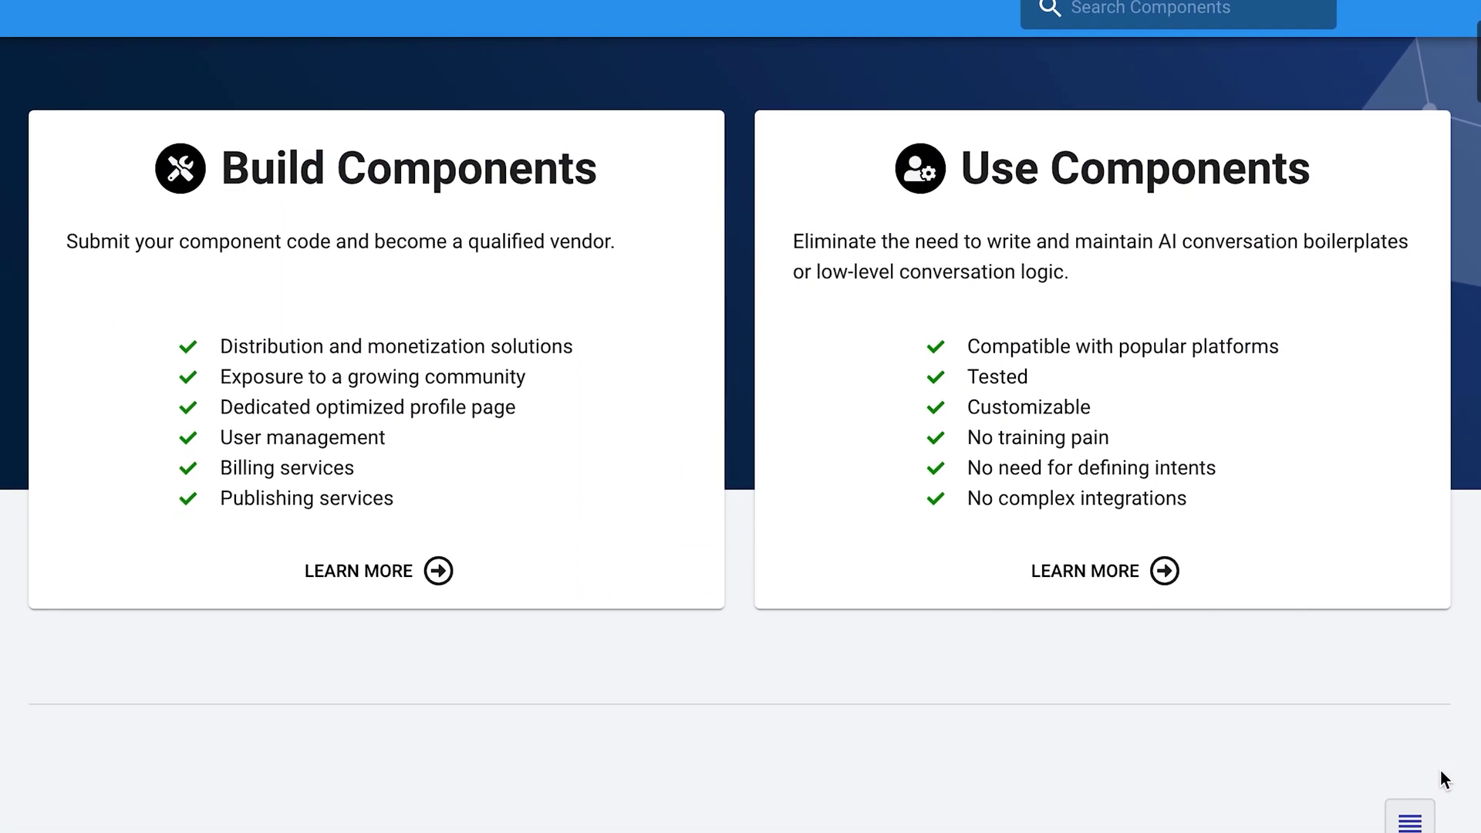
{"action": "scroll", "coordinate": [1441, 765], "scroll_direction": "down", "scroll_amount": 9}
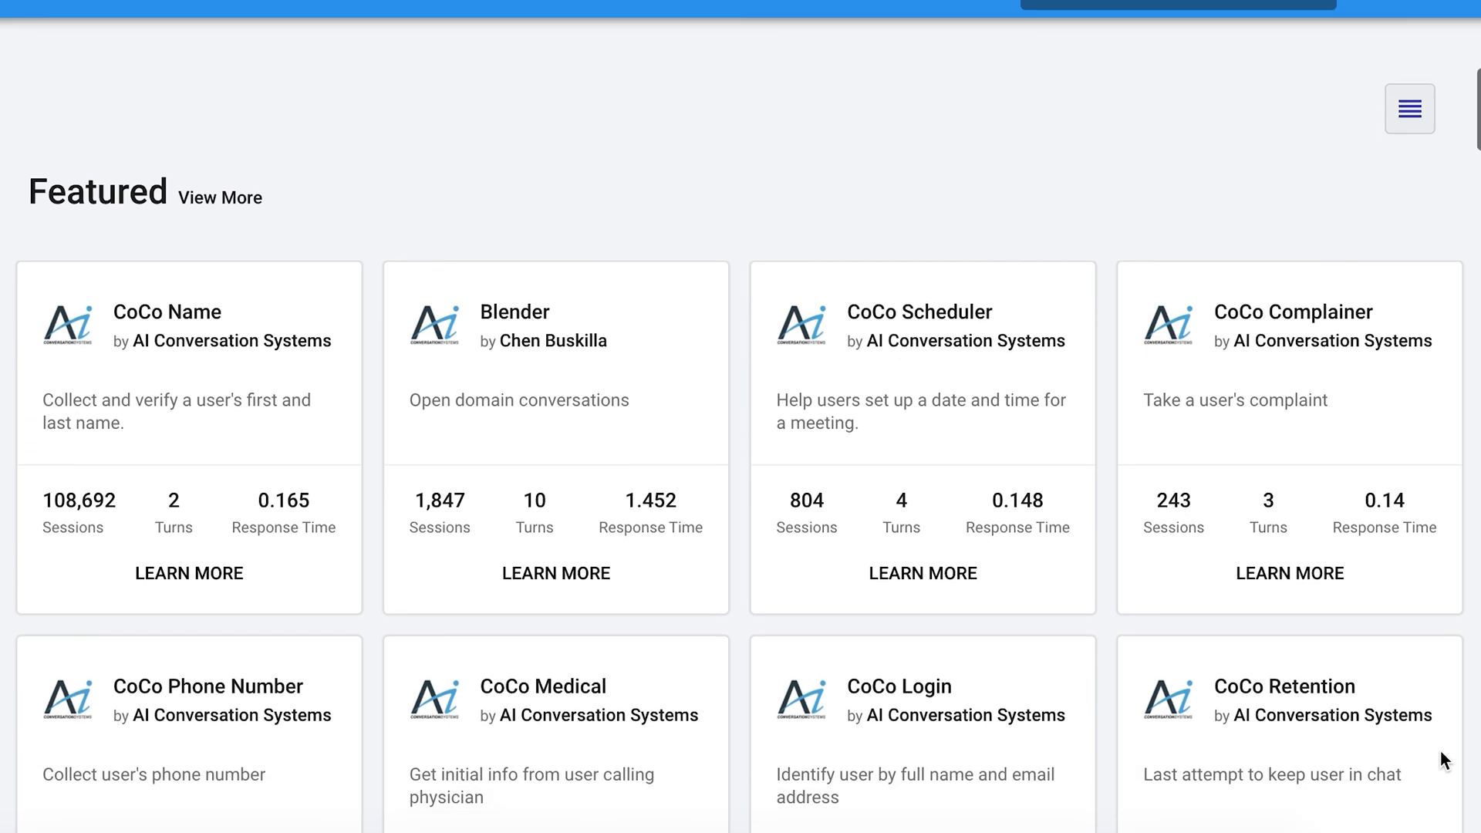
{"action": "scroll", "coordinate": [1441, 745], "scroll_direction": "down", "scroll_amount": 5}
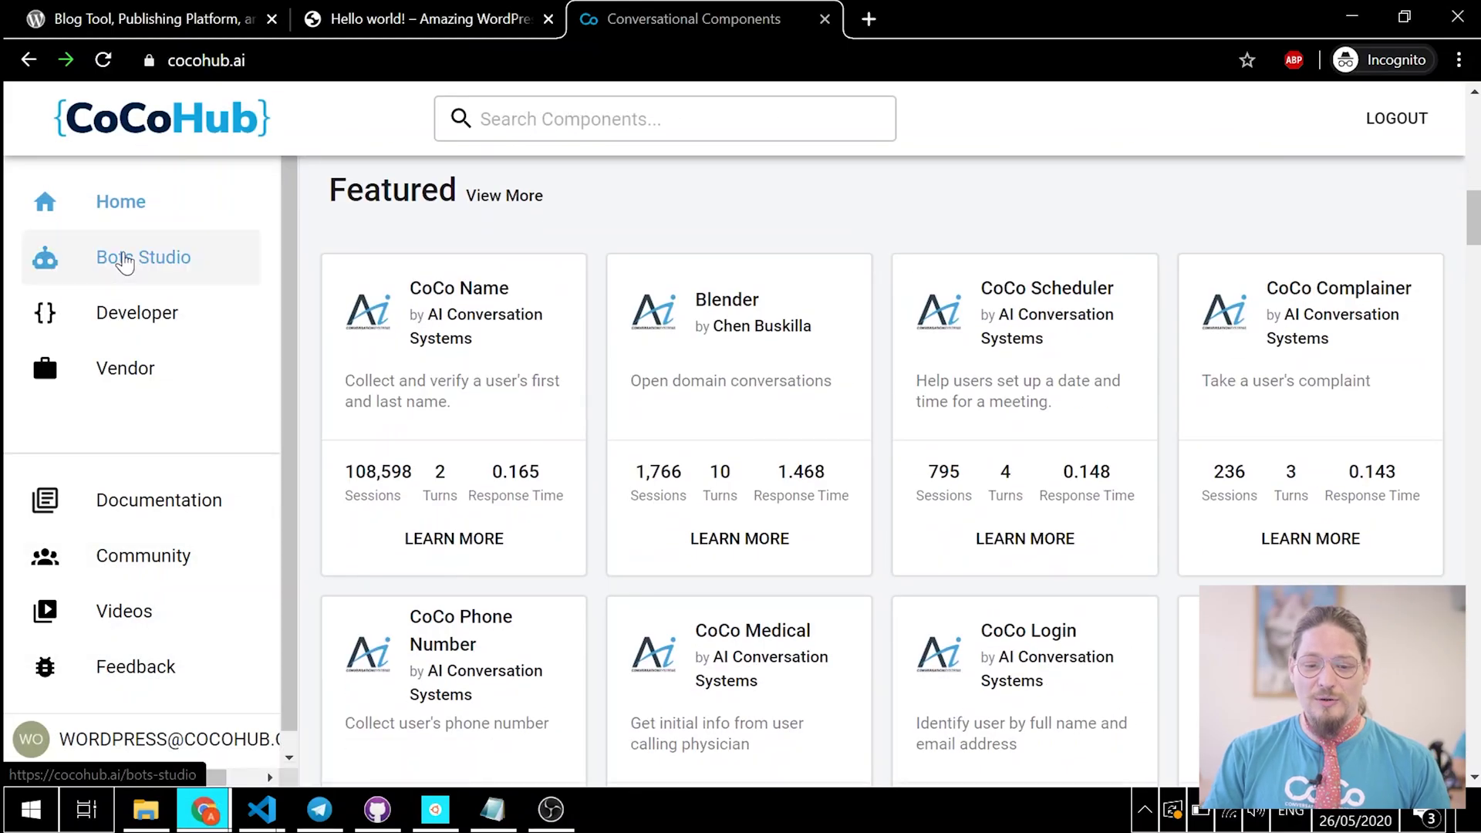
{"action": "left_click", "coordinate": [125, 261]}
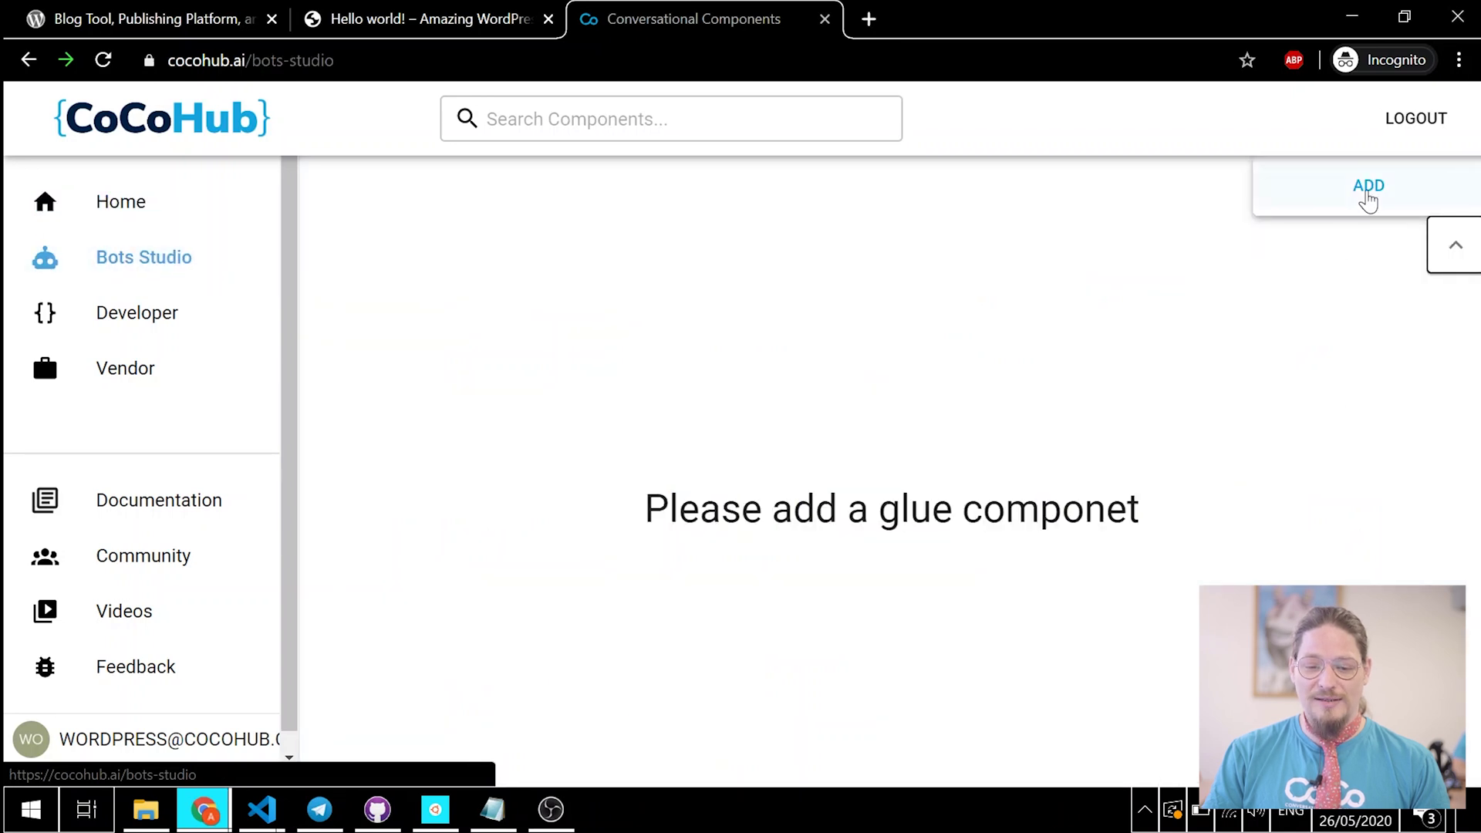
{"action": "left_click", "coordinate": [1368, 188]}
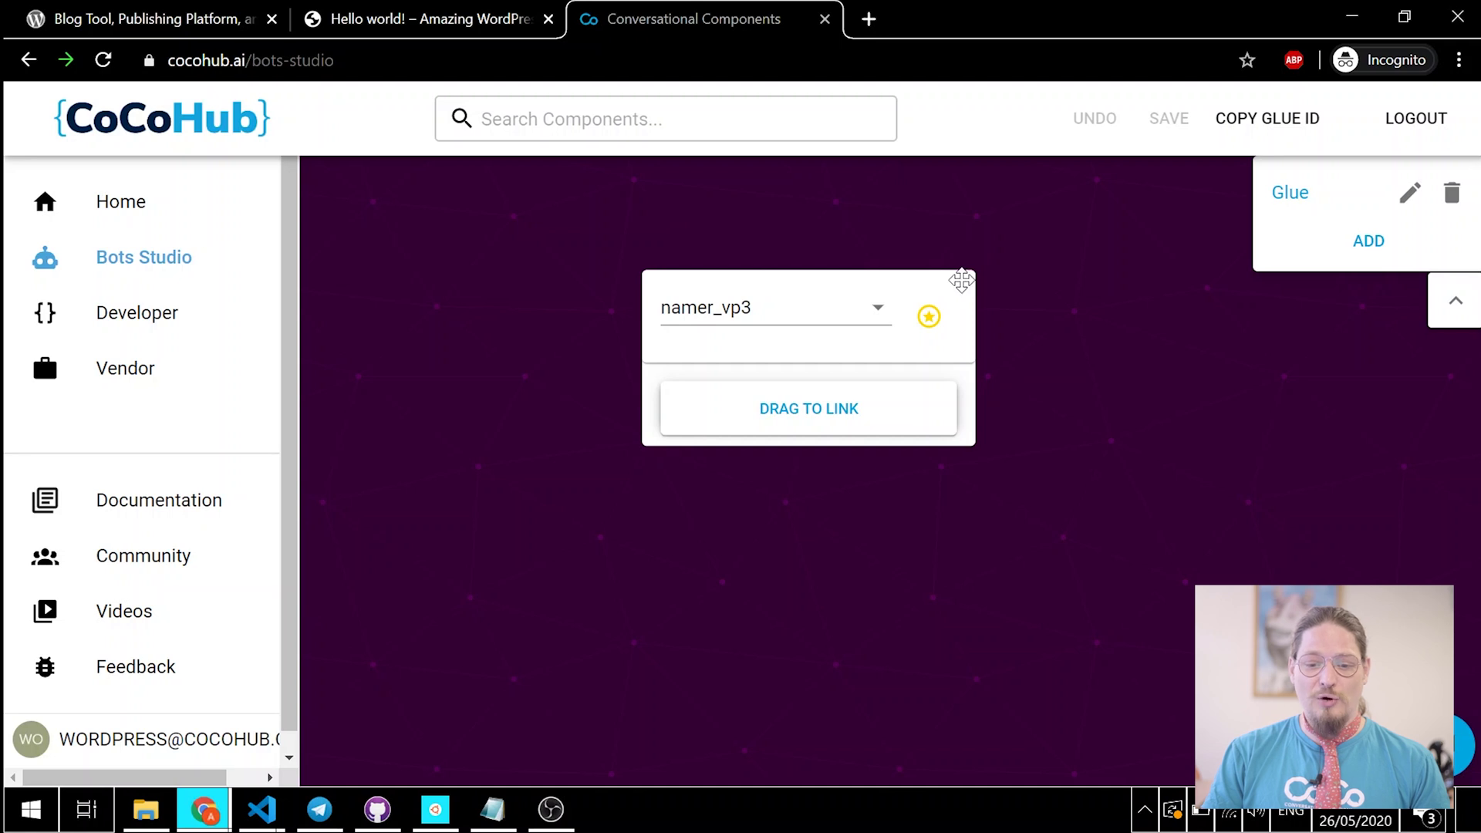
Step: Move the namer_vp3 node left, add a second node to its right, and open its component choices
{"action": "left_click_drag", "start_coordinate": [961, 281], "coordinate": [832, 283]}
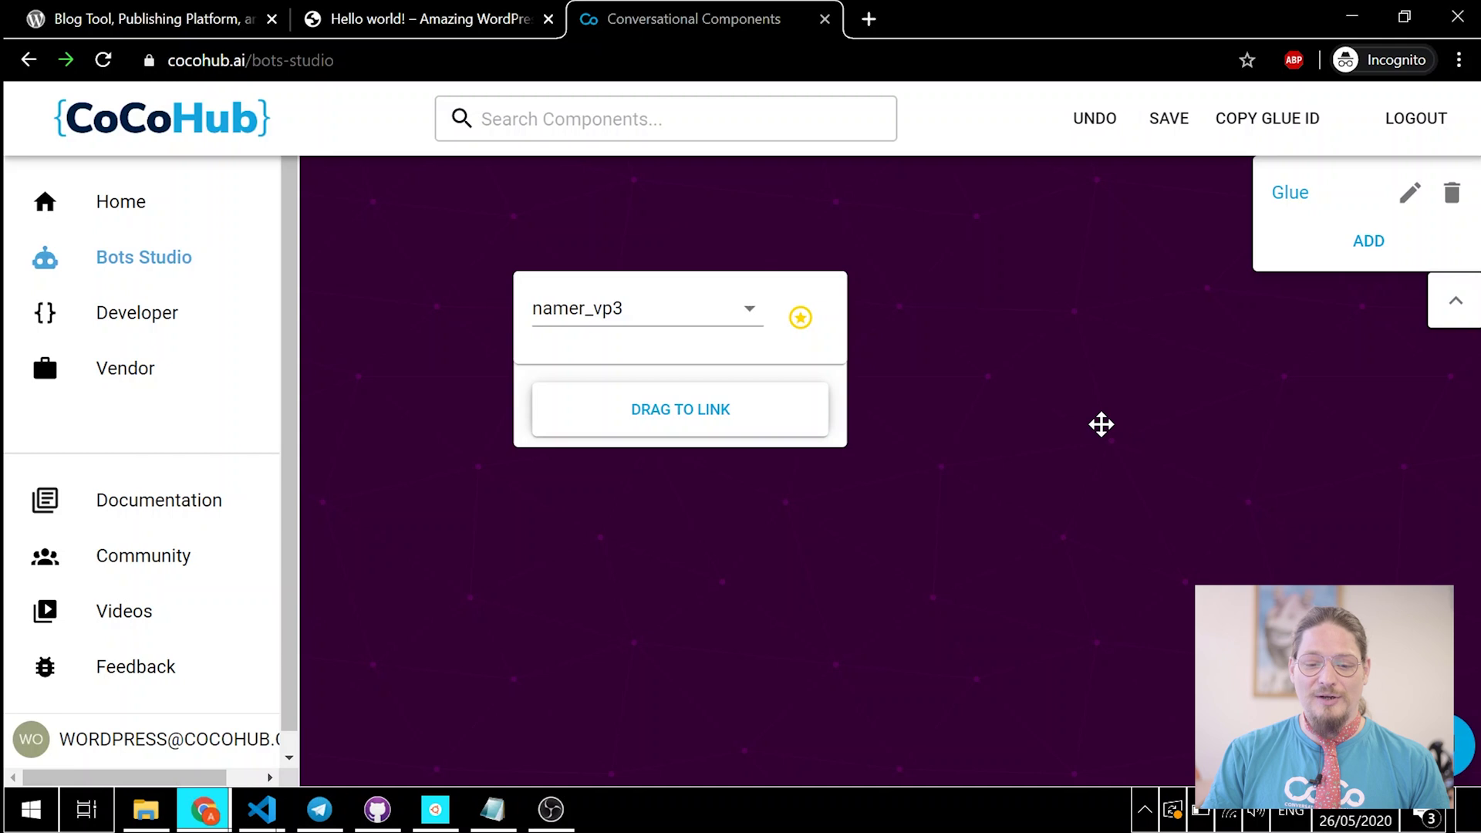
{"action": "right_click", "coordinate": [1102, 424]}
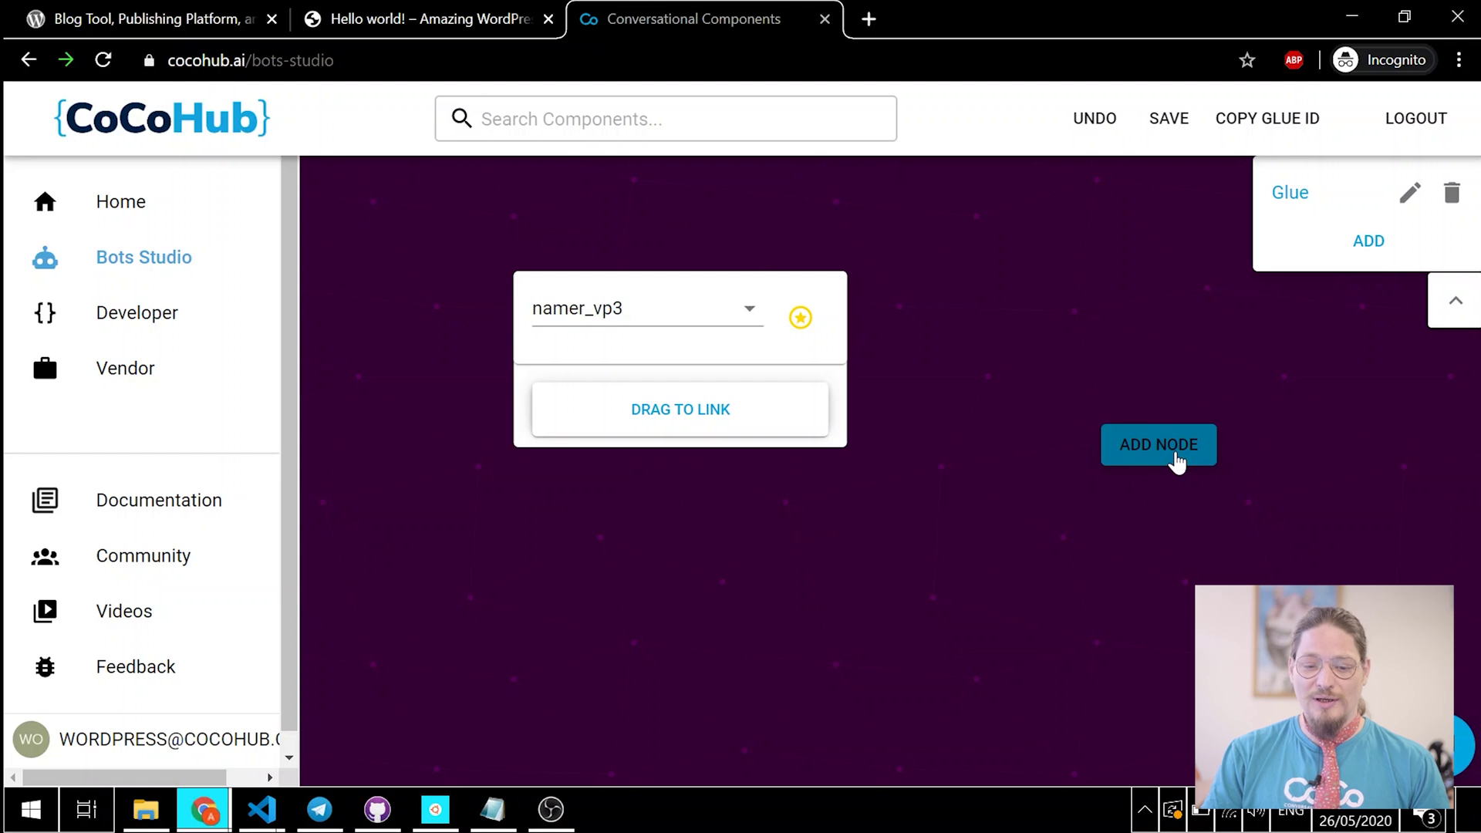
{"action": "left_click", "coordinate": [1176, 461]}
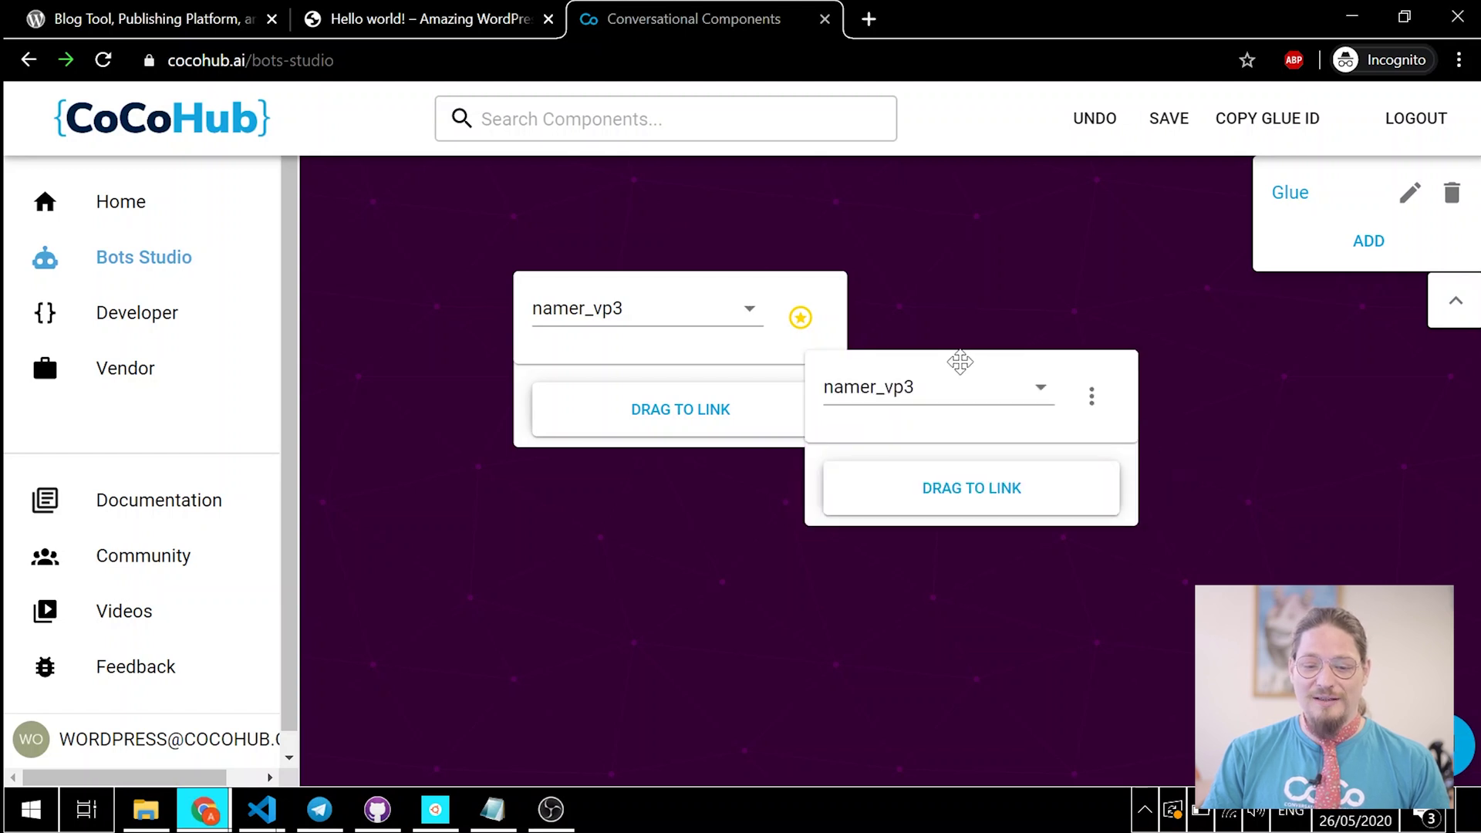
{"action": "left_click_drag", "start_coordinate": [956, 357], "coordinate": [1106, 360]}
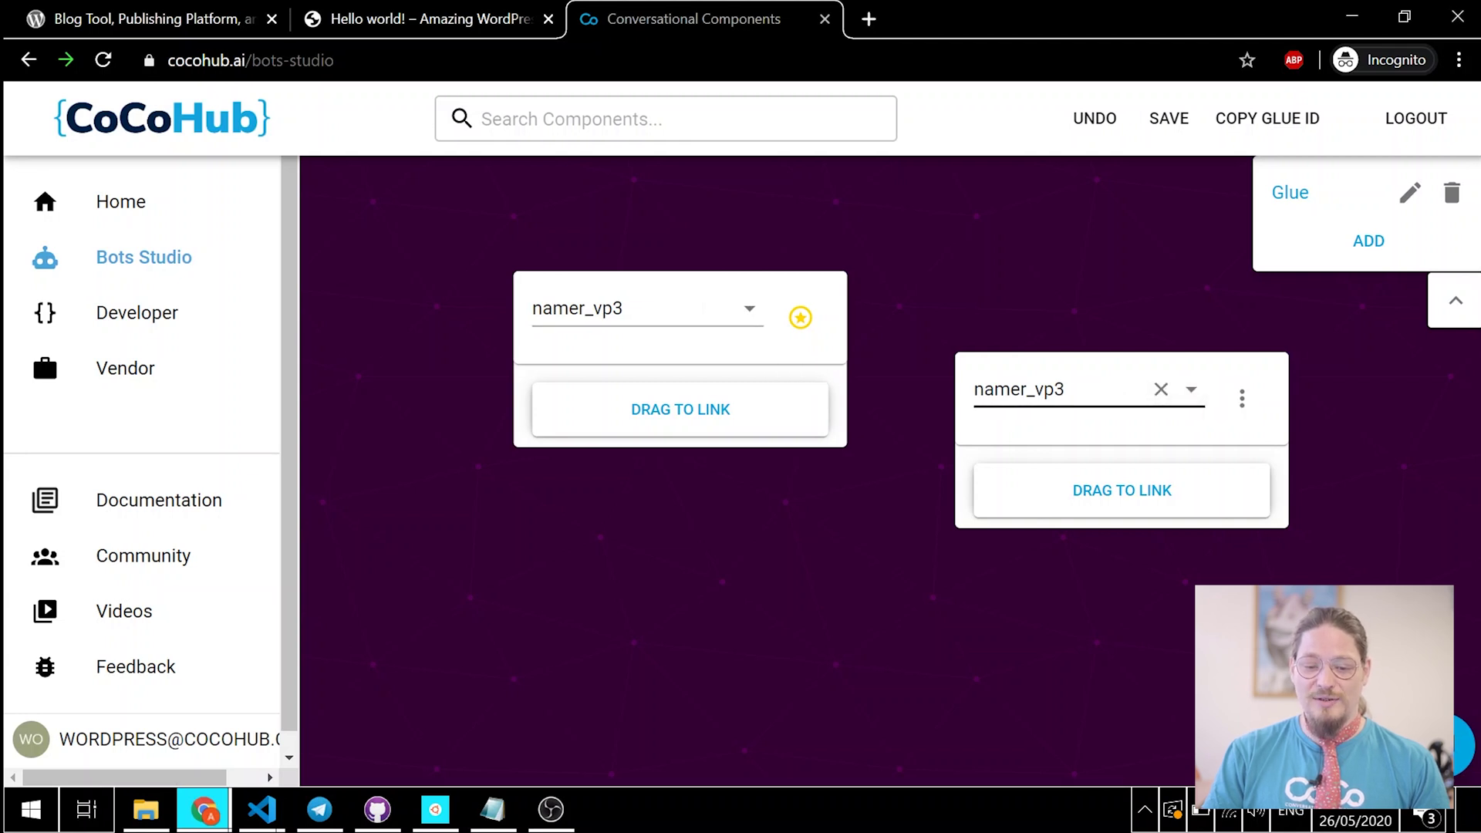
{"action": "left_click", "coordinate": [1141, 392]}
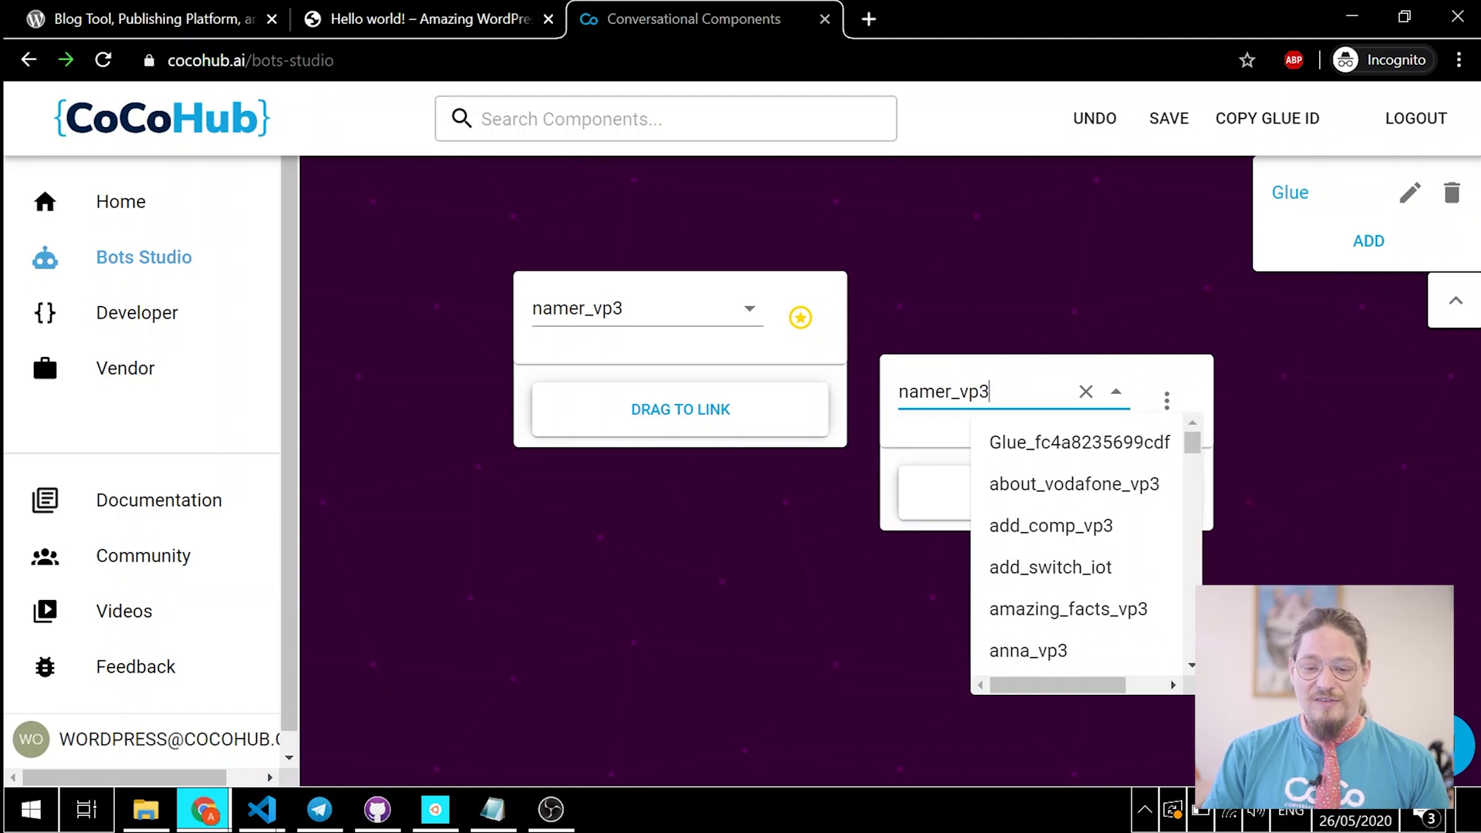
Step: Set the second node to register_vp3 and place it right of namer_vp3
{"action": "left_click", "coordinate": [1080, 391]}
{"action": "type", "text": "regi"}
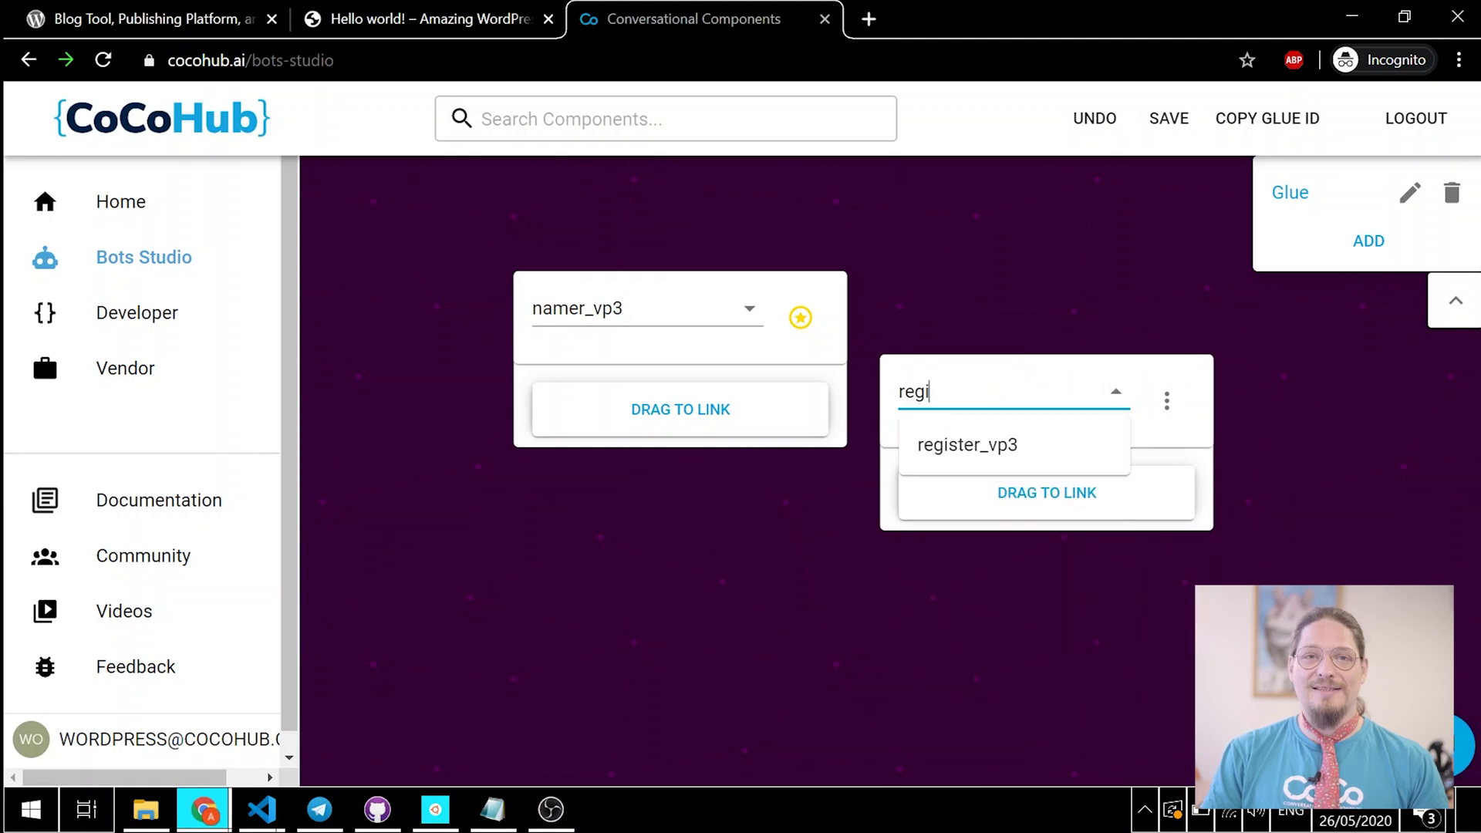
{"action": "left_click", "coordinate": [1026, 445]}
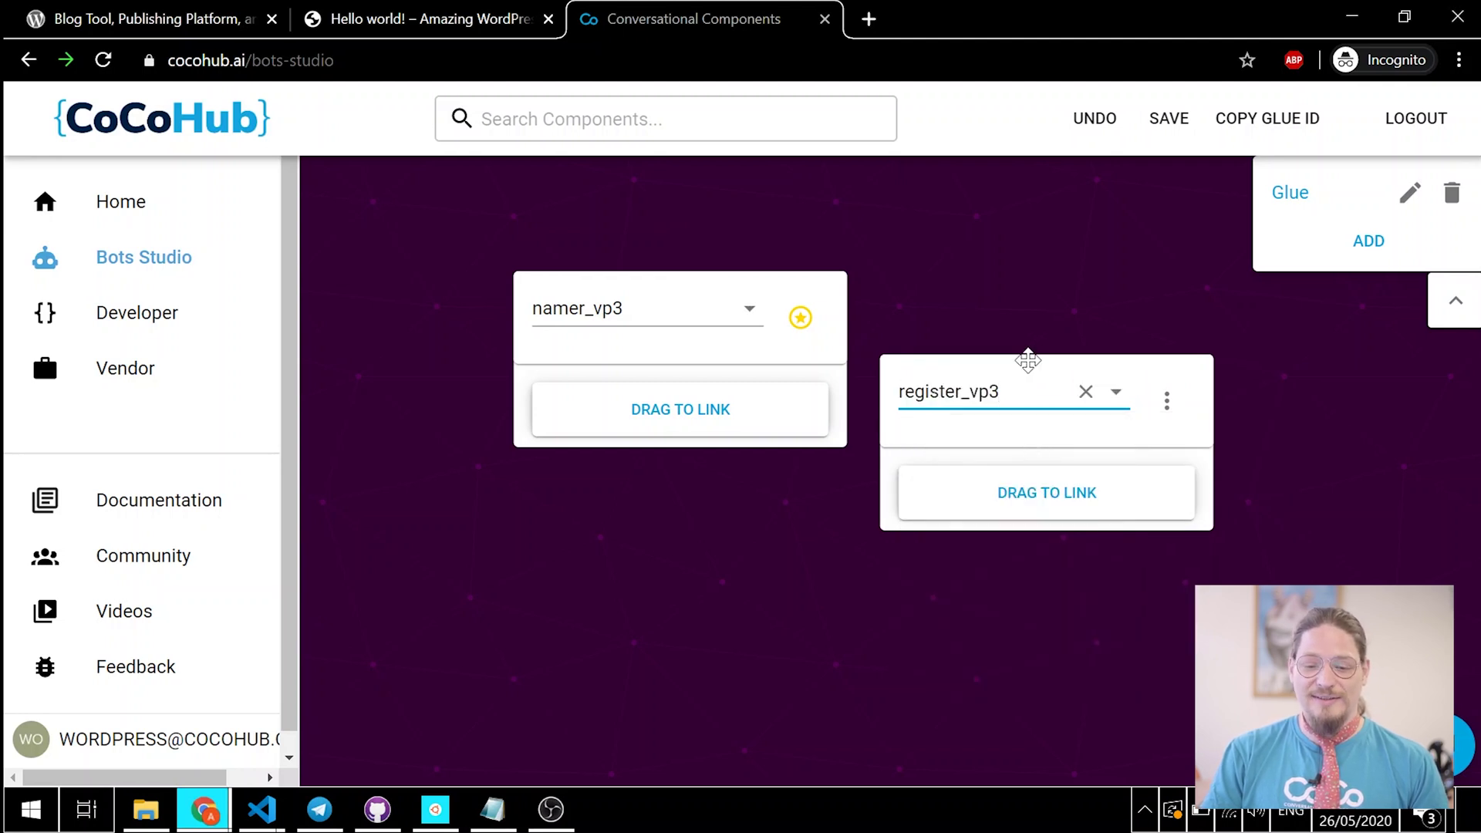
{"action": "left_click_drag", "start_coordinate": [1025, 357], "coordinate": [1111, 336]}
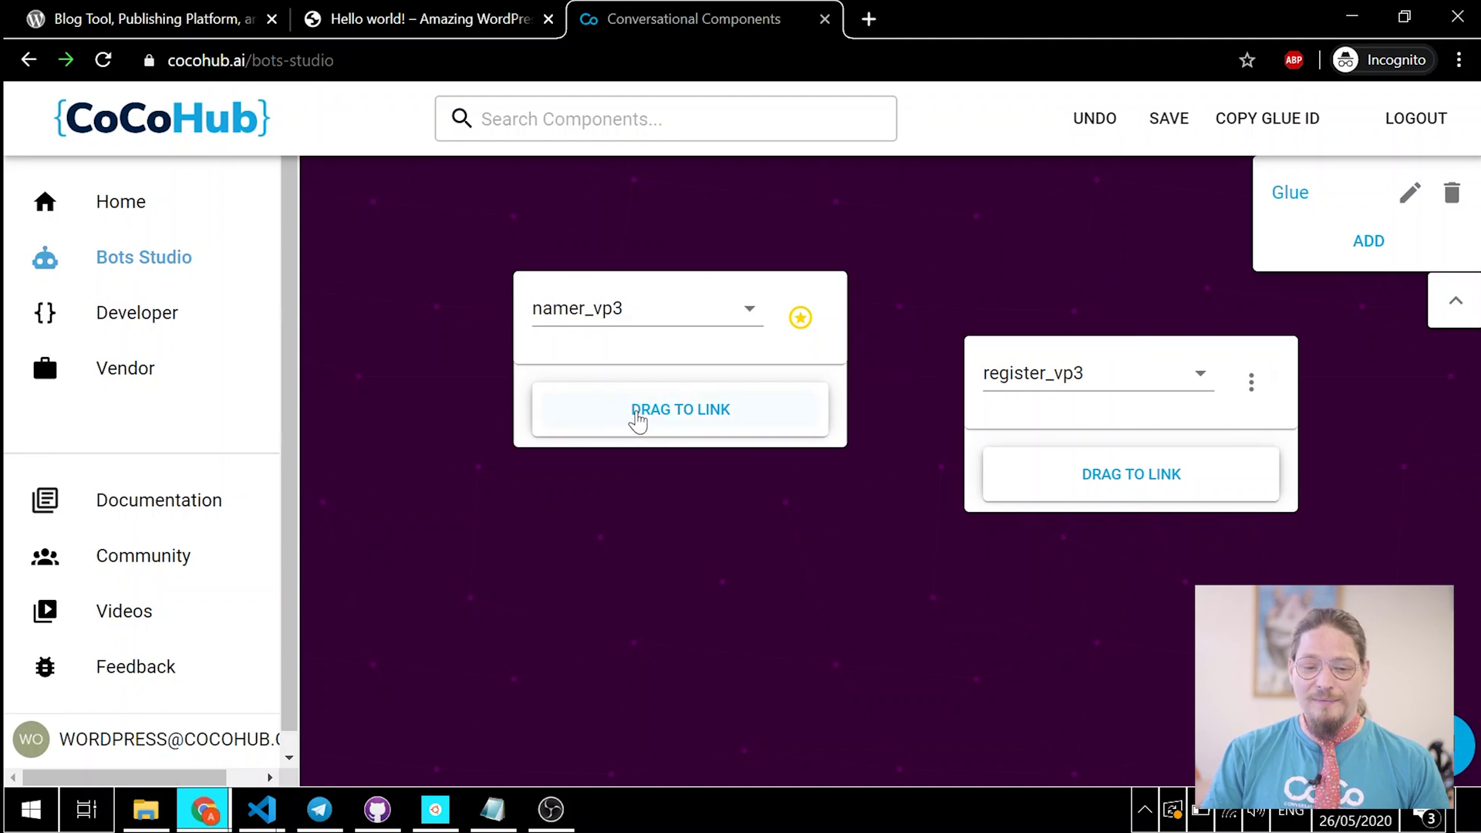
Step: Link namer_vp3's completion to register_vp3, align the two cards level, and save the glue
{"action": "left_click_drag", "start_coordinate": [661, 417], "coordinate": [1124, 435]}
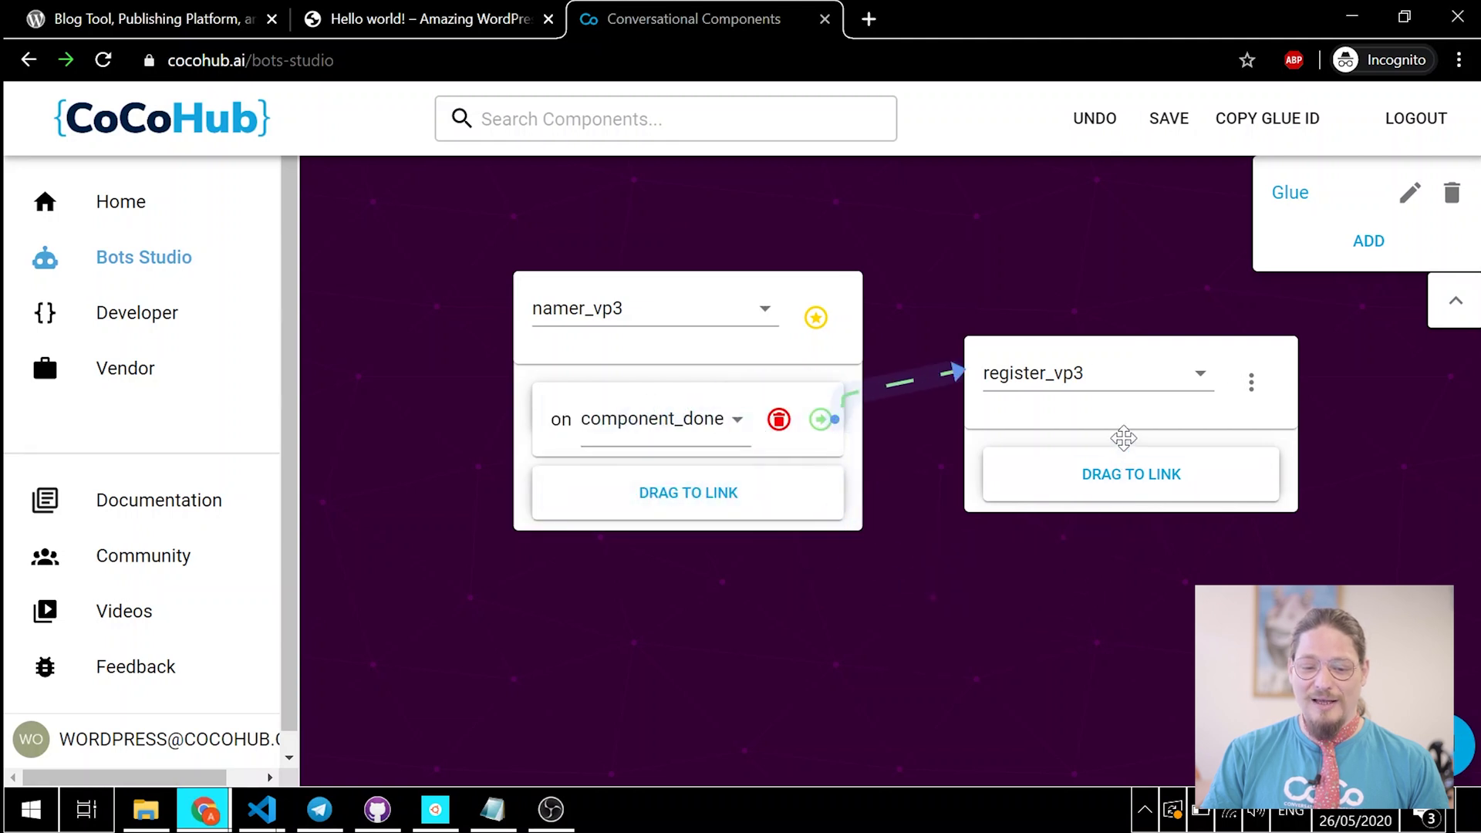
{"action": "left_click_drag", "start_coordinate": [843, 278], "coordinate": [718, 247]}
{"action": "left_click_drag", "start_coordinate": [1028, 352], "coordinate": [1106, 435]}
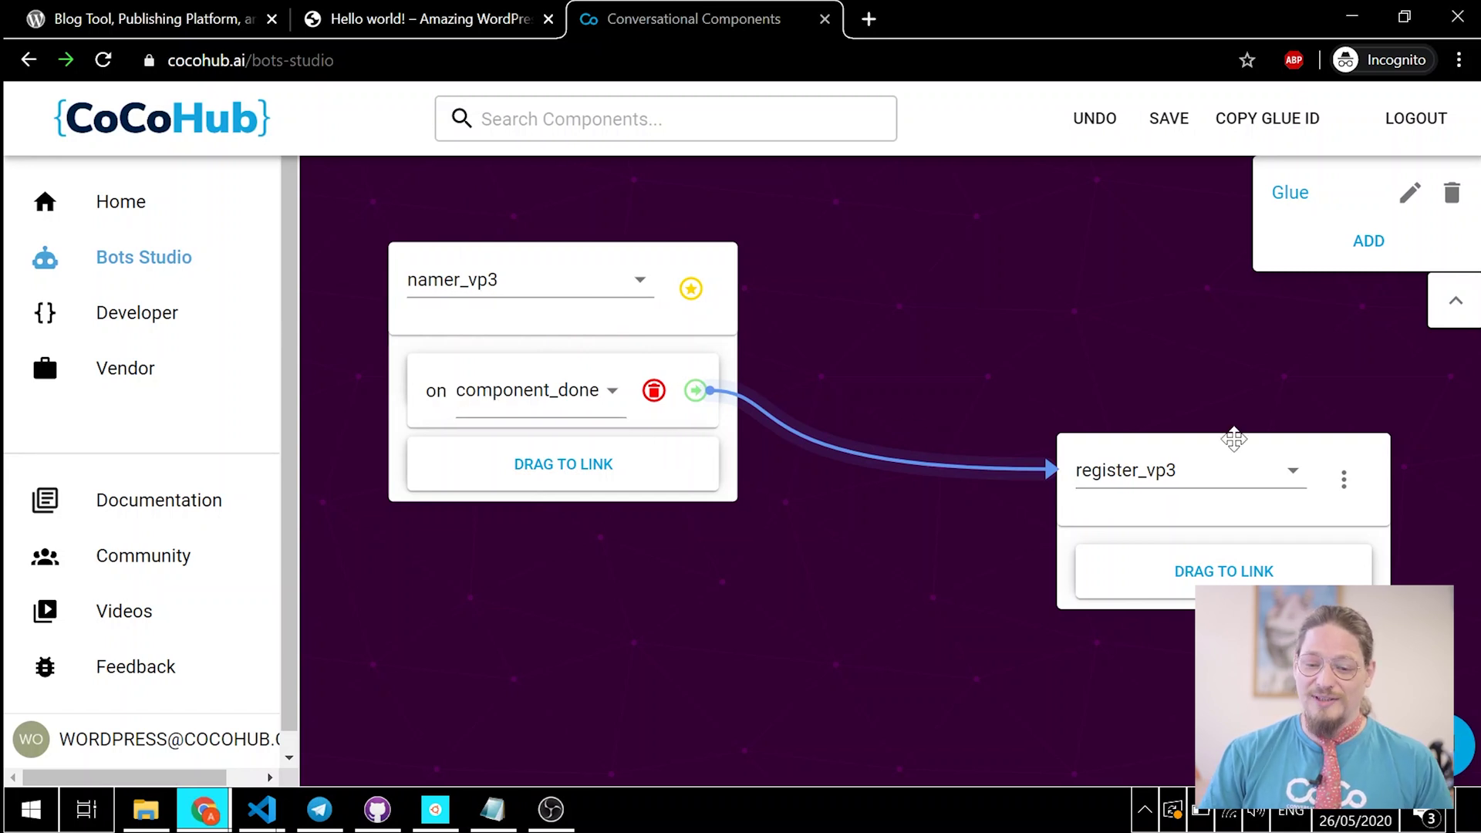
{"action": "left_click_drag", "start_coordinate": [1207, 367], "coordinate": [1206, 364]}
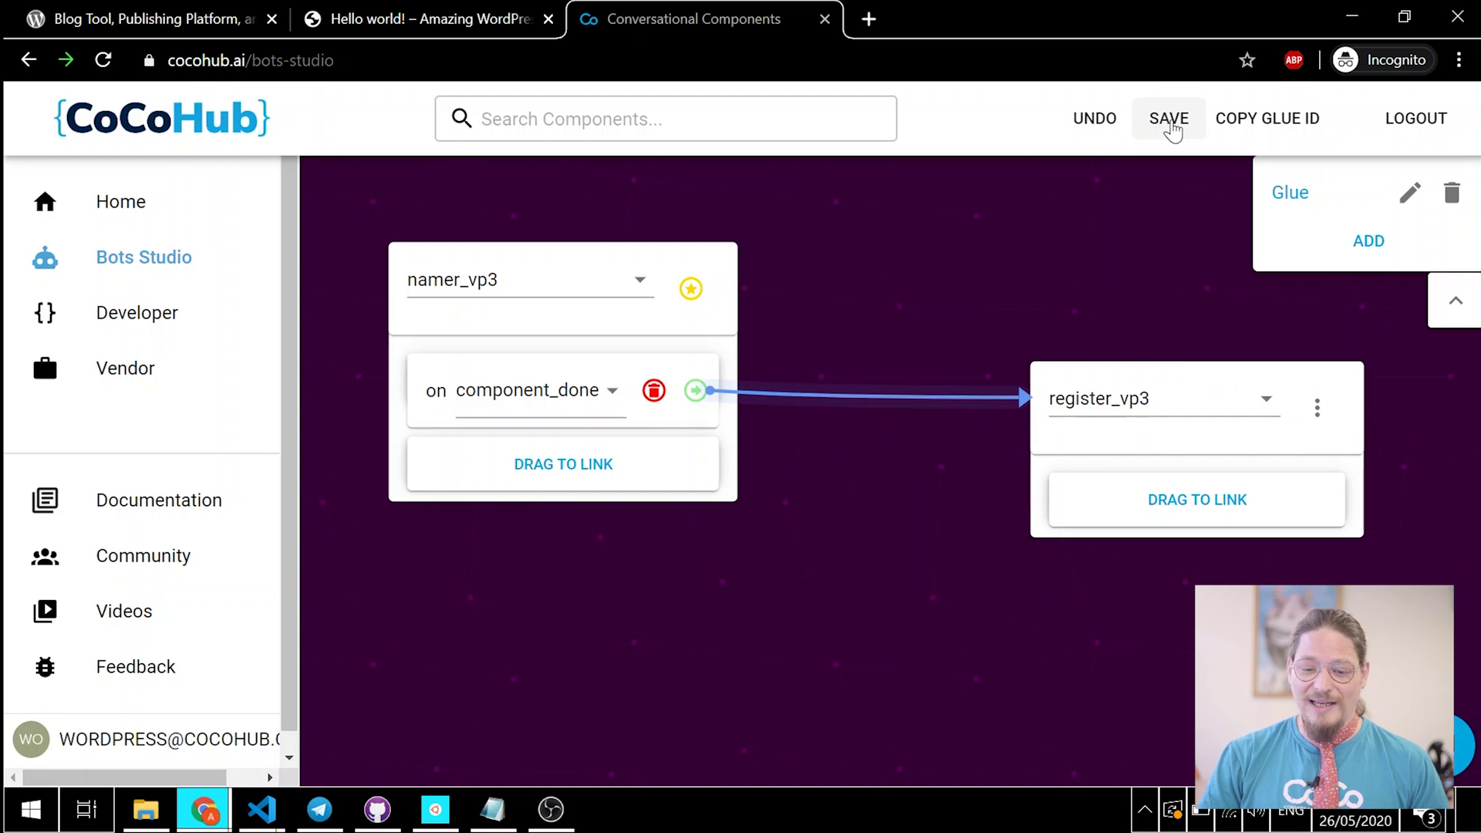
{"action": "left_click", "coordinate": [1170, 124]}
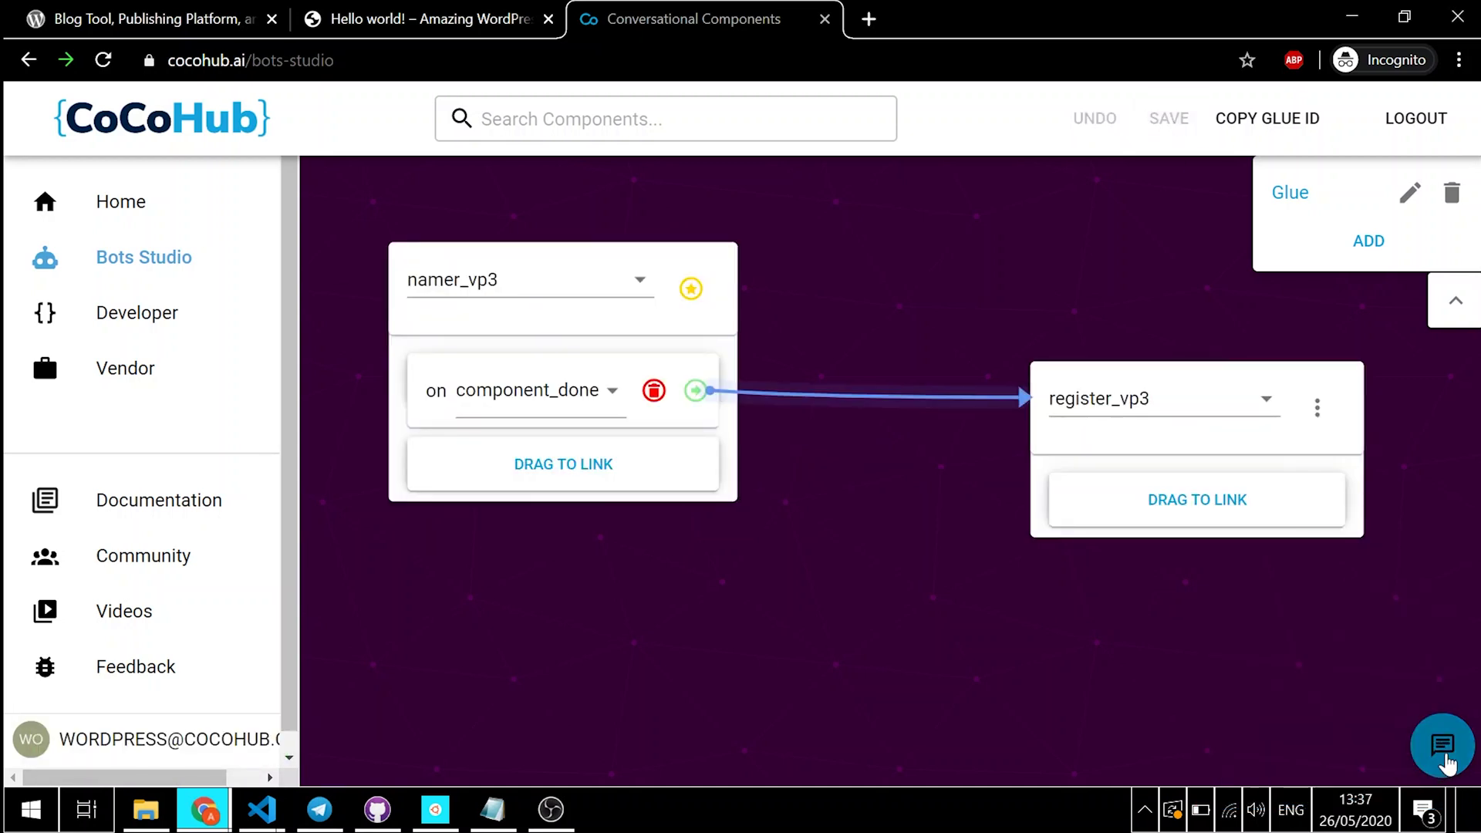
Step: In the test chat, send 'Hi', then the user's full name, then confirm with 'yes'
{"action": "left_click", "coordinate": [1444, 759]}
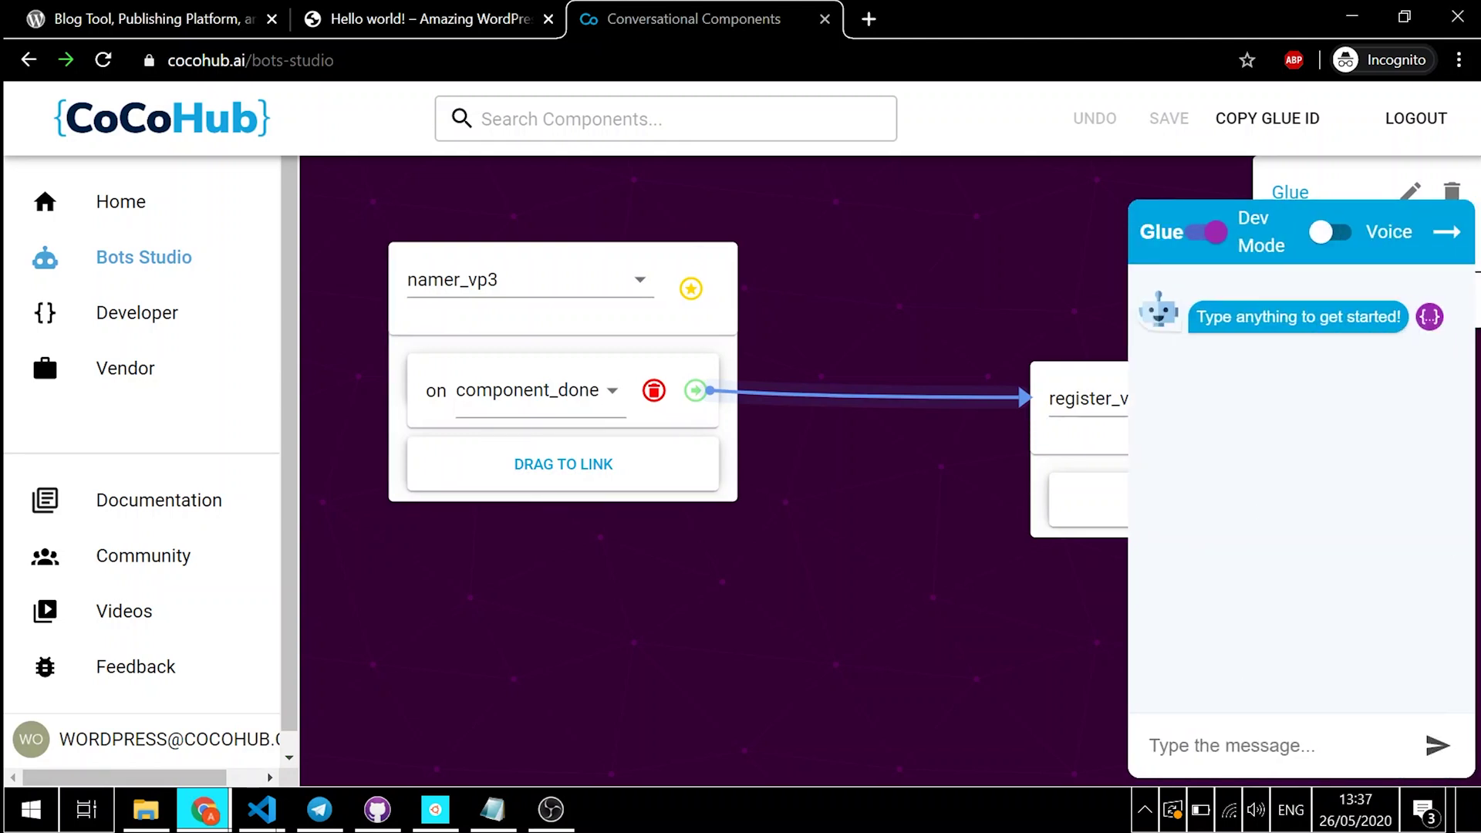
{"action": "type", "text": "Hi"}
{"action": "key", "text": "Return"}
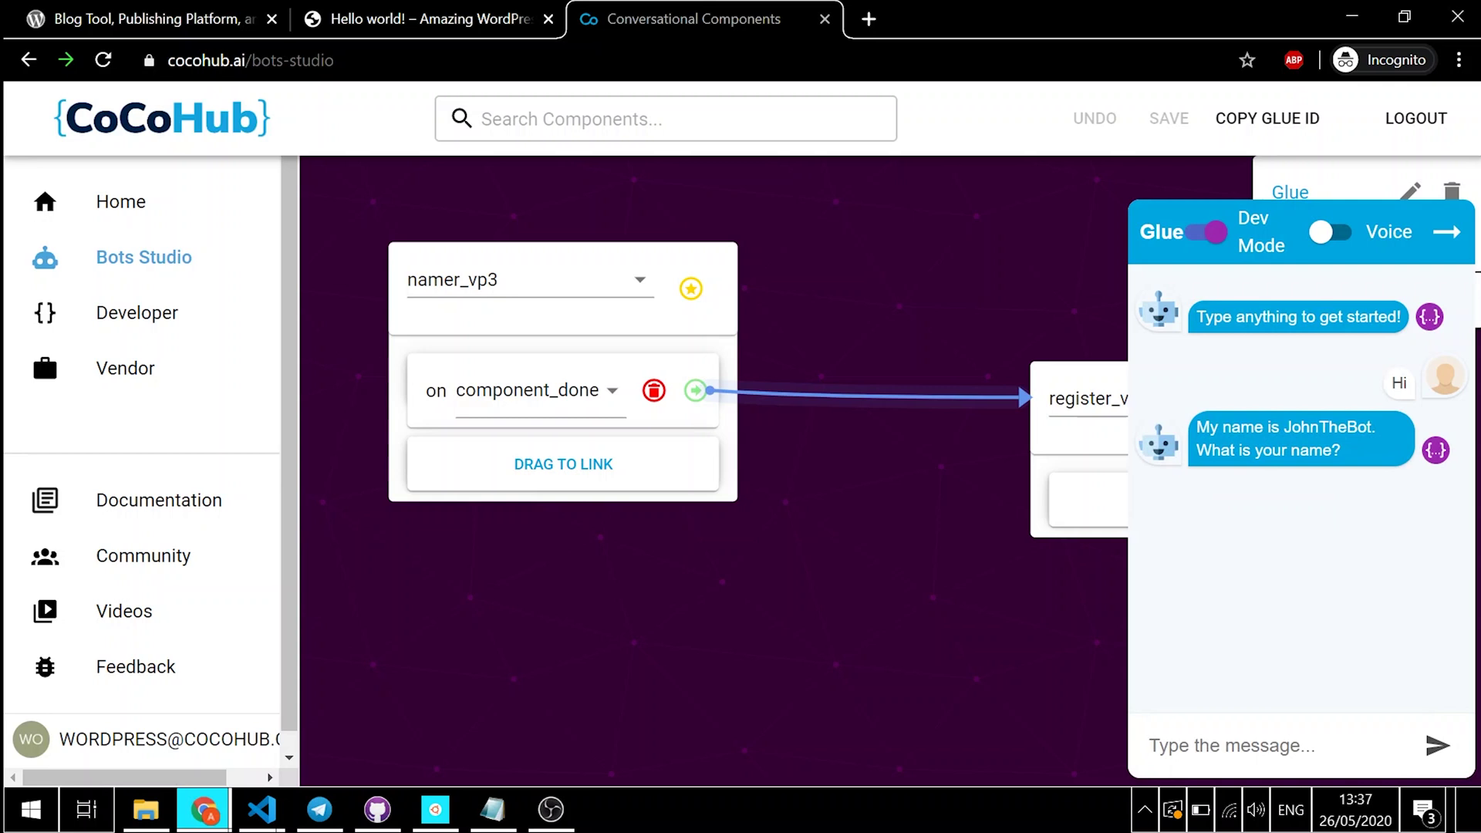
{"action": "type", "text": "Jack Bl"}
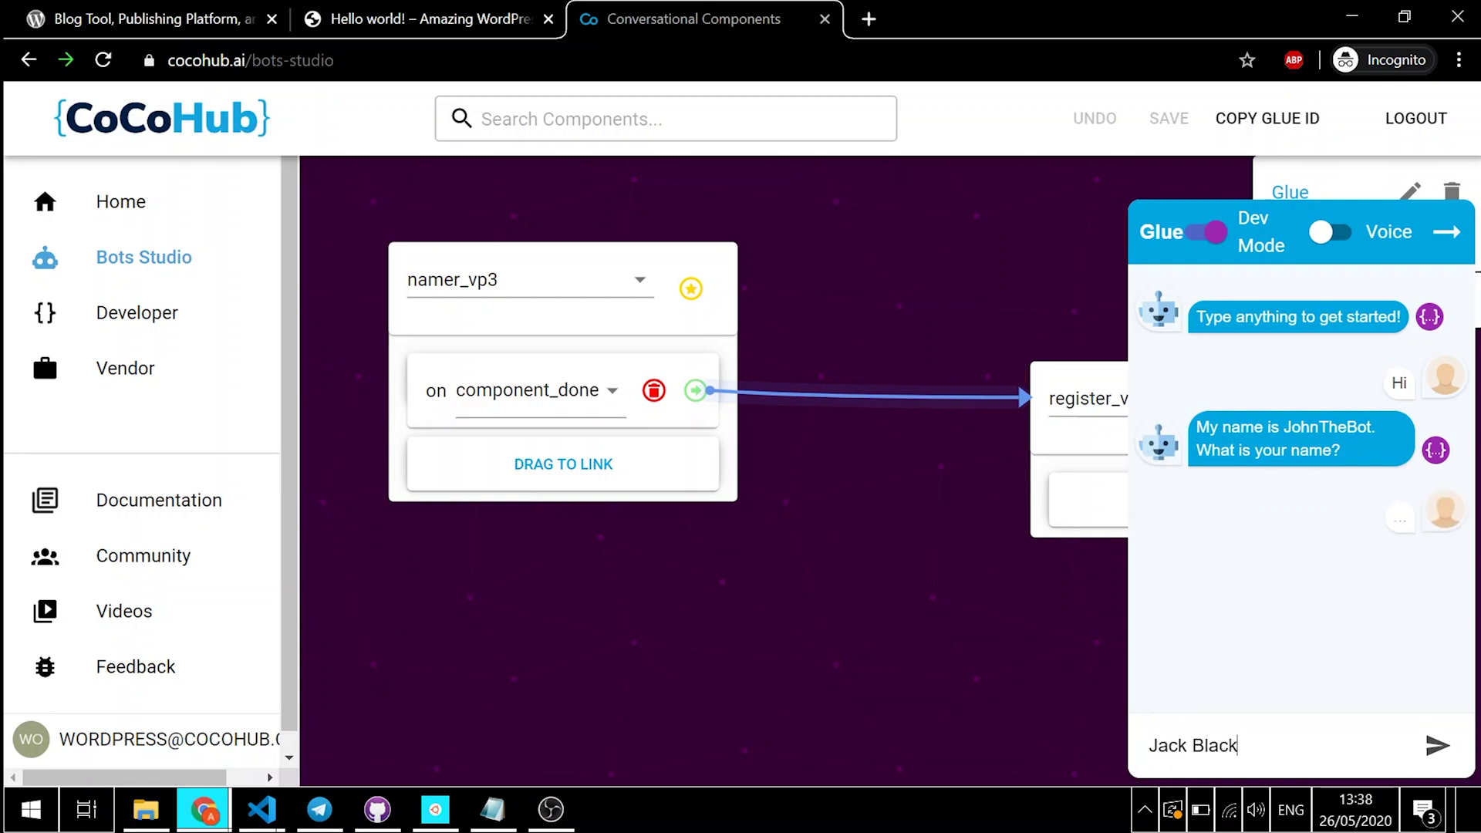
{"action": "type", "text": "ack"}
{"action": "key", "text": "Return"}
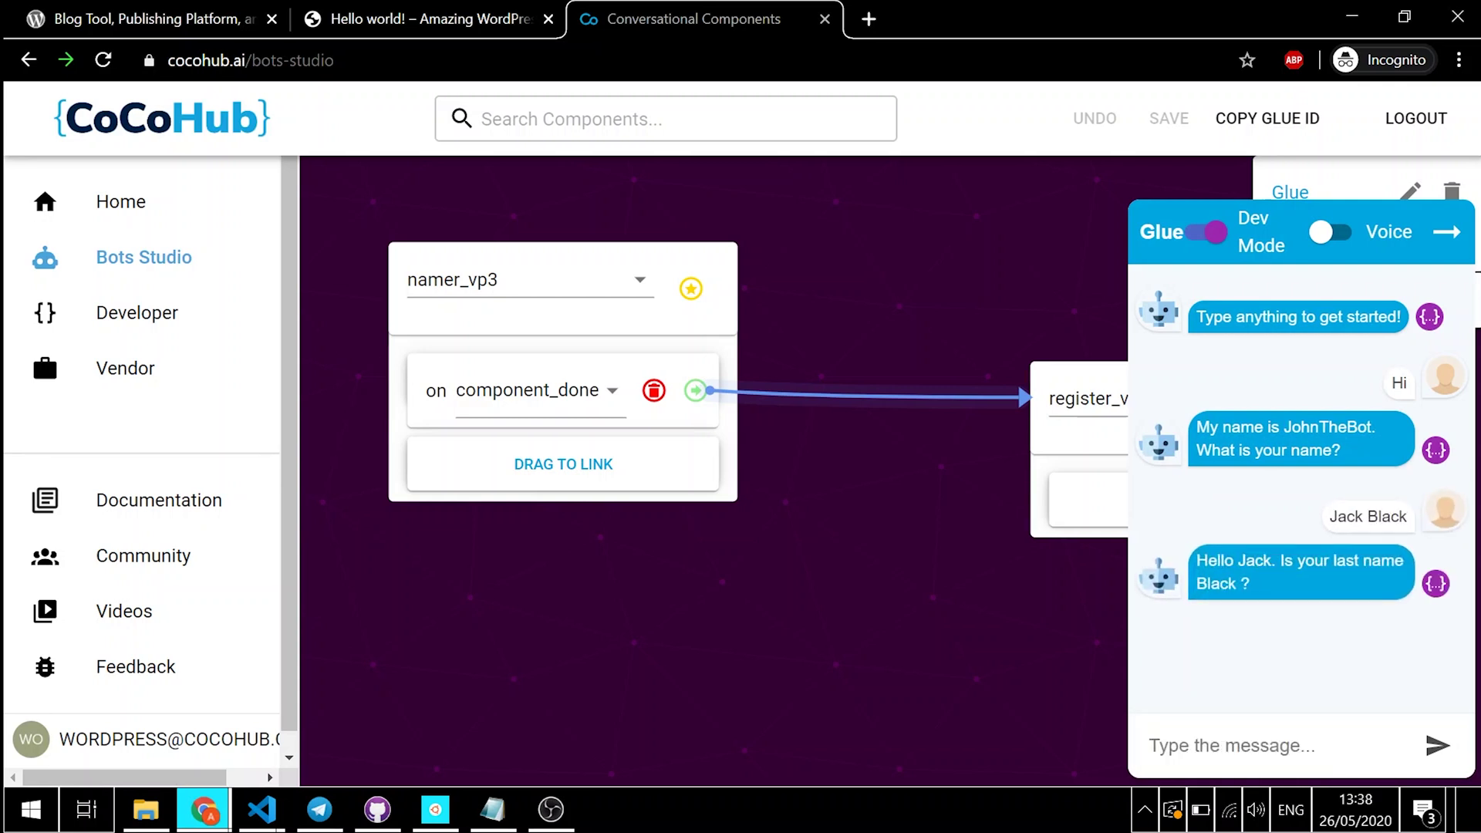
{"action": "type", "text": "yes"}
{"action": "key", "text": "Return"}
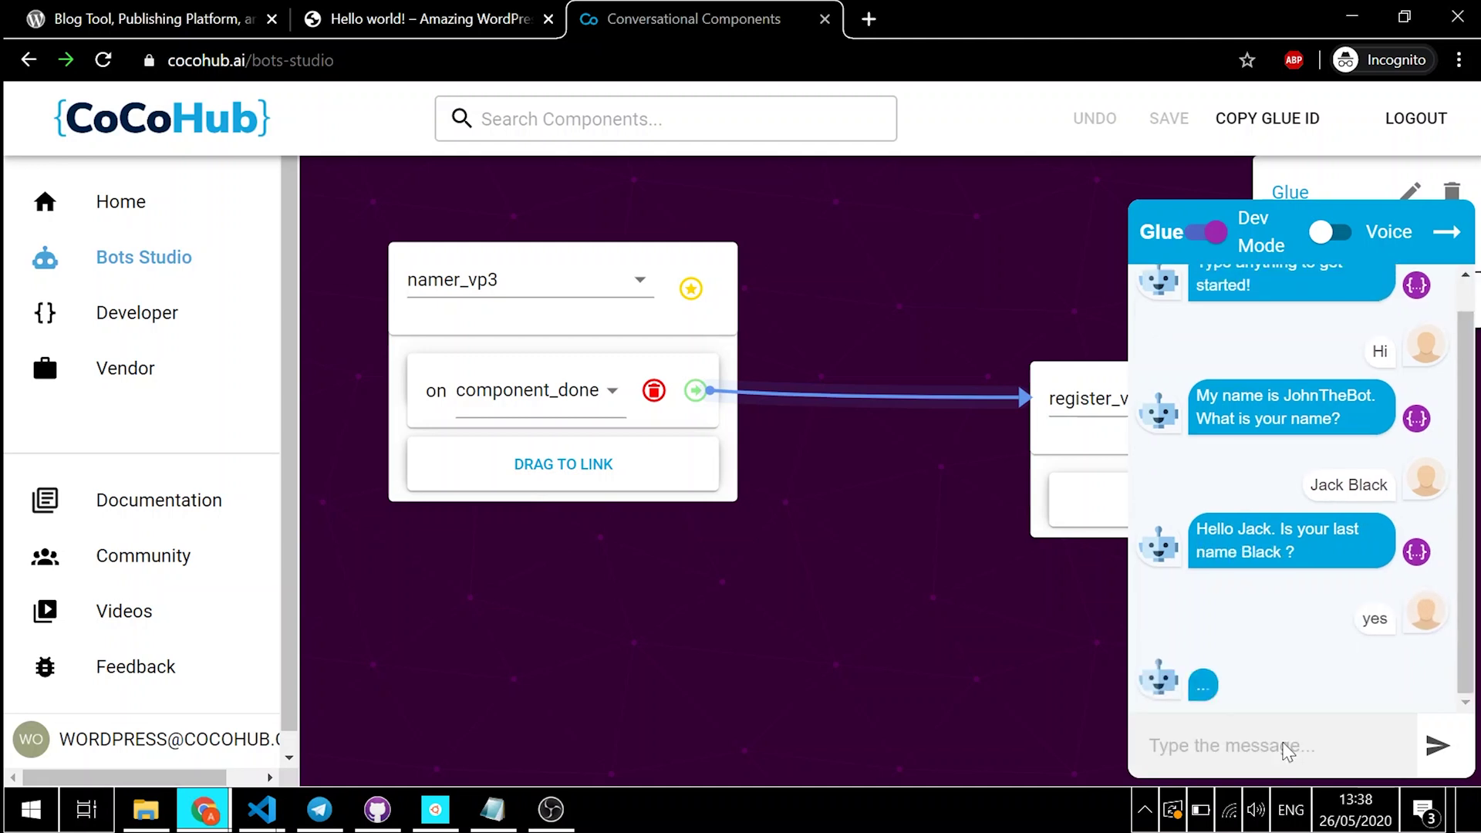
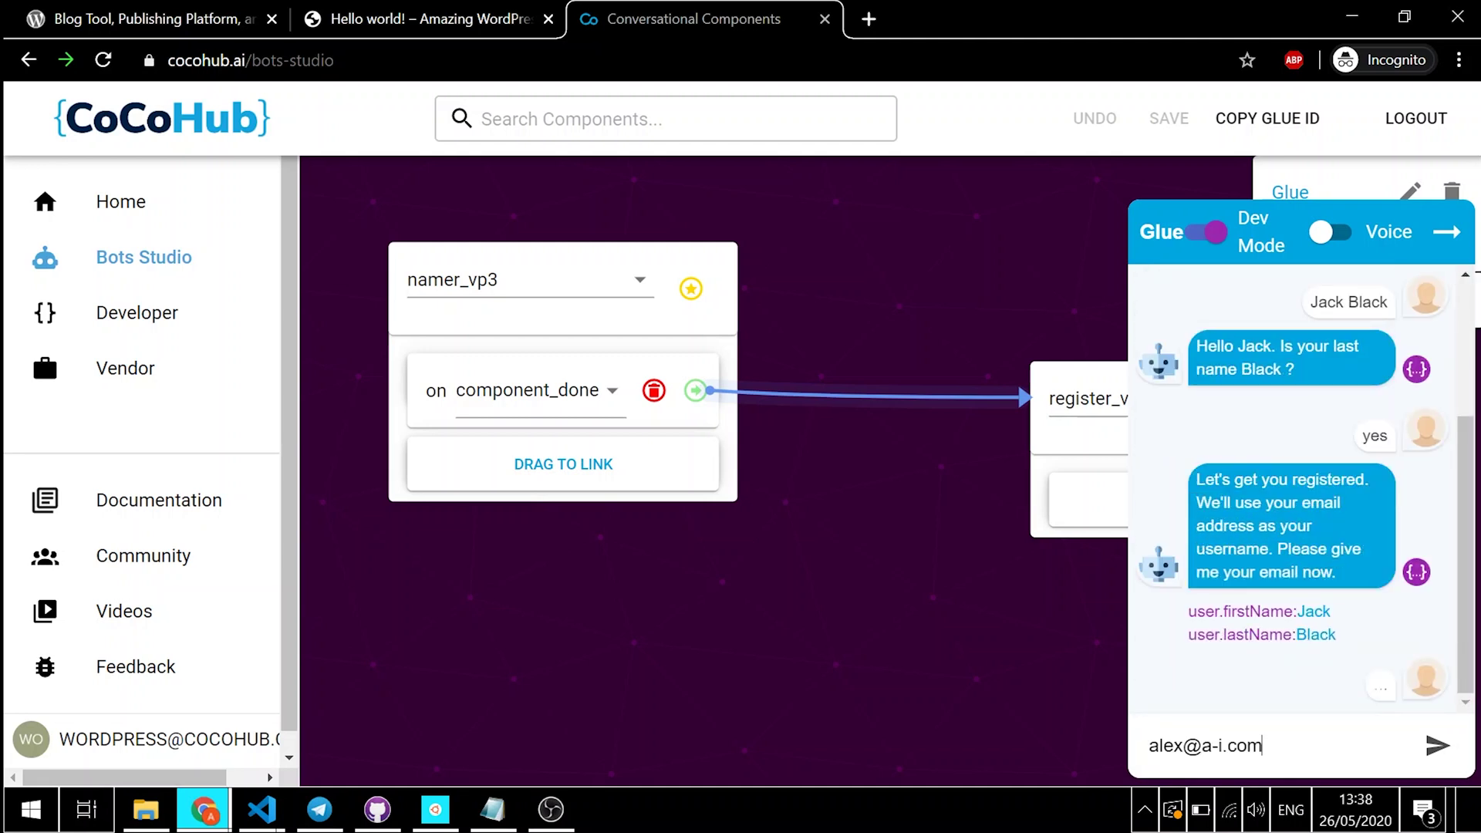
Step: Send the user's e-mail address, then organization and job title, and close the chat
{"action": "key", "text": "Return"}
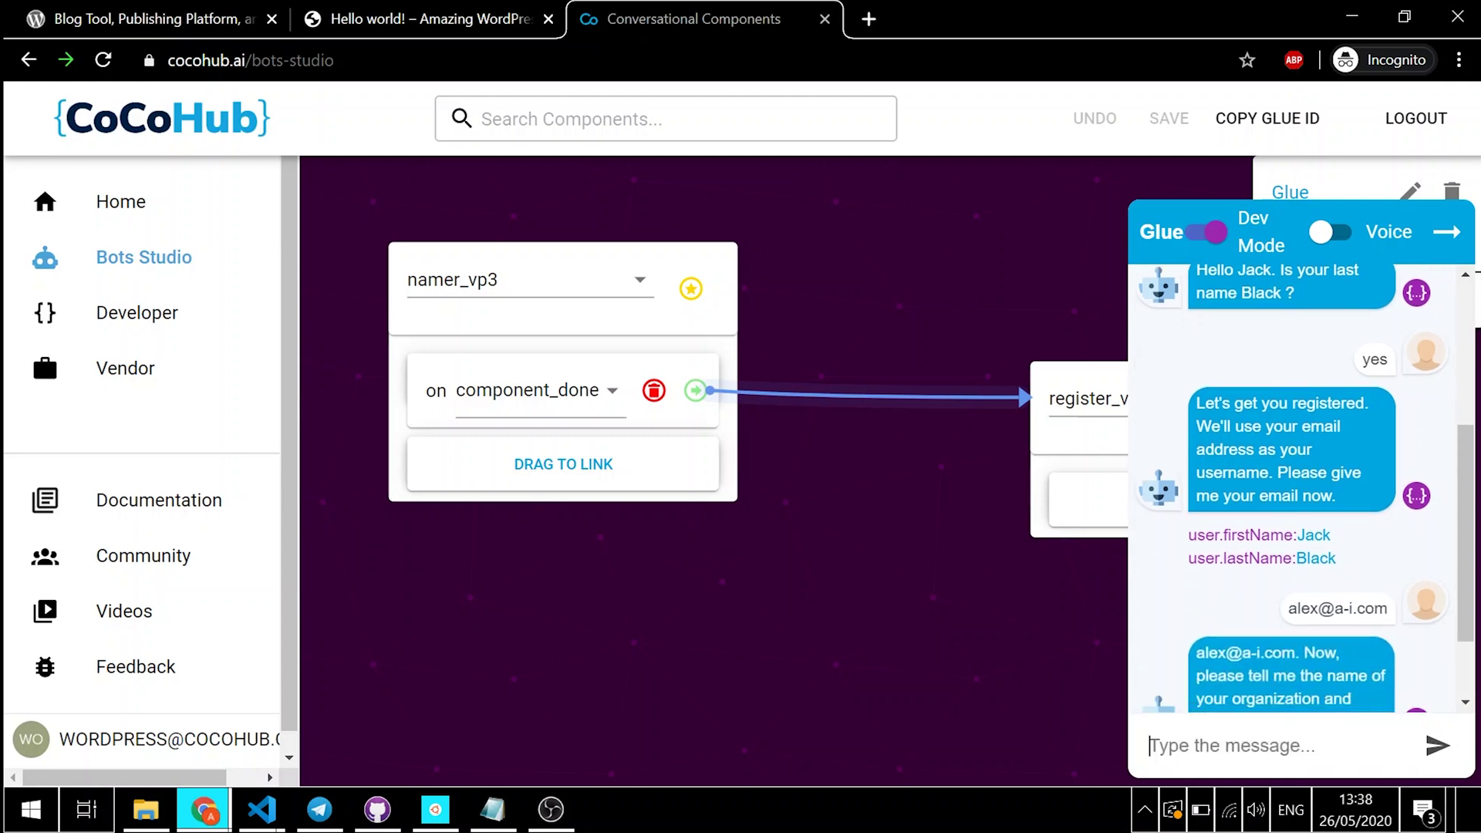
{"action": "type", "text": "Al"}
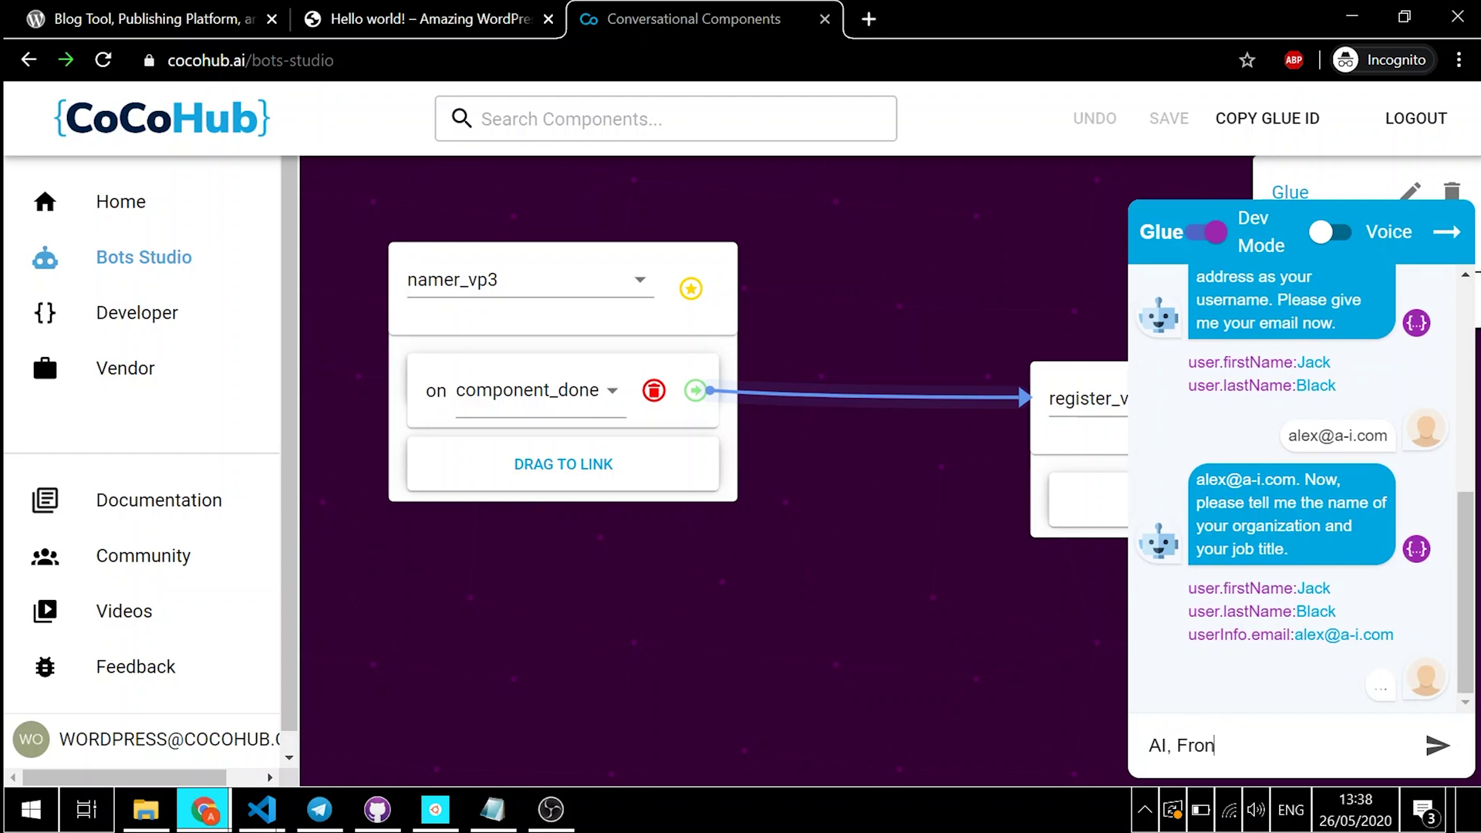
{"action": "type", "text": ", Frontend Developer"}
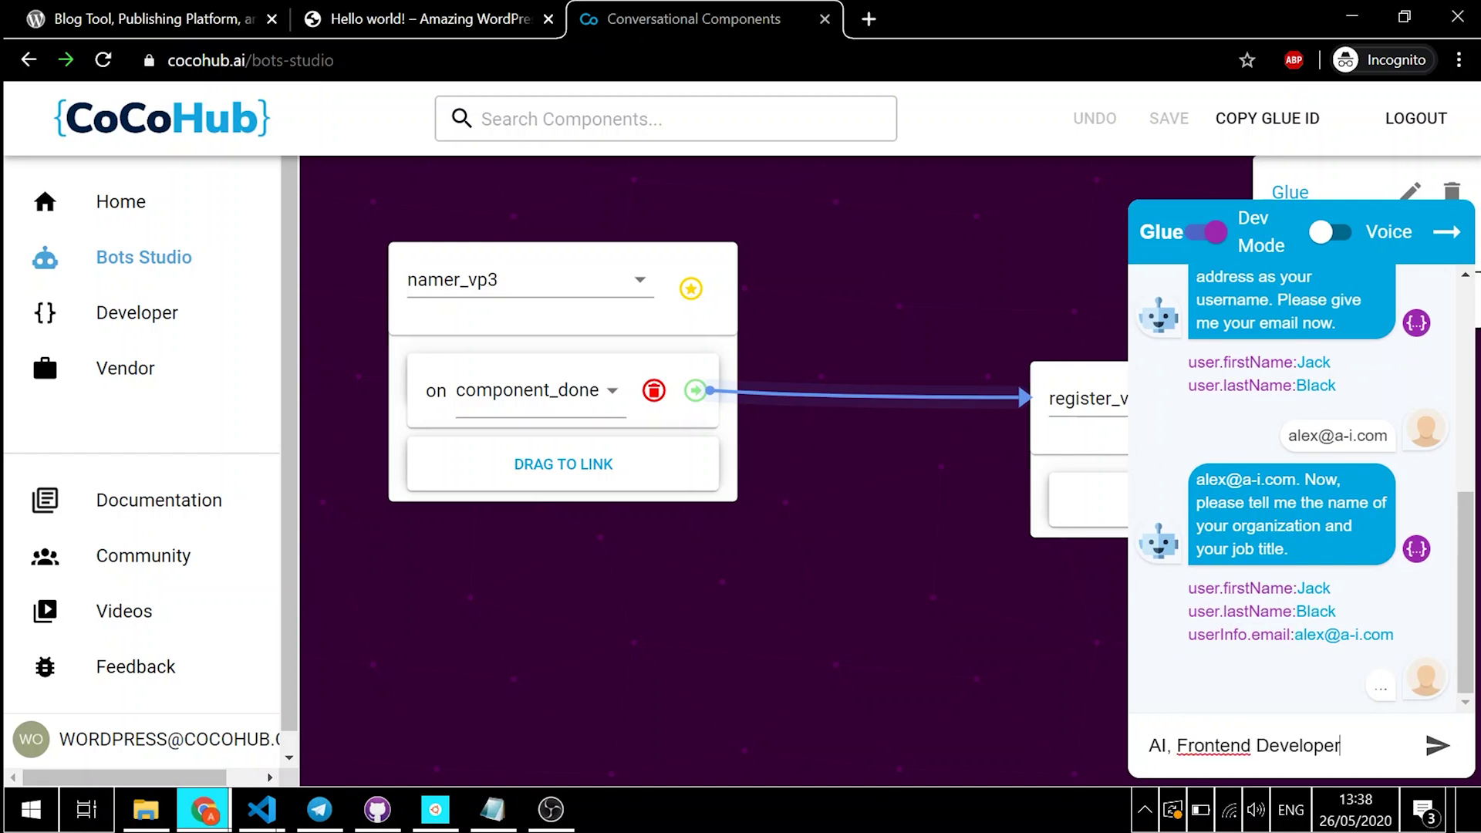
{"action": "key", "text": "Return"}
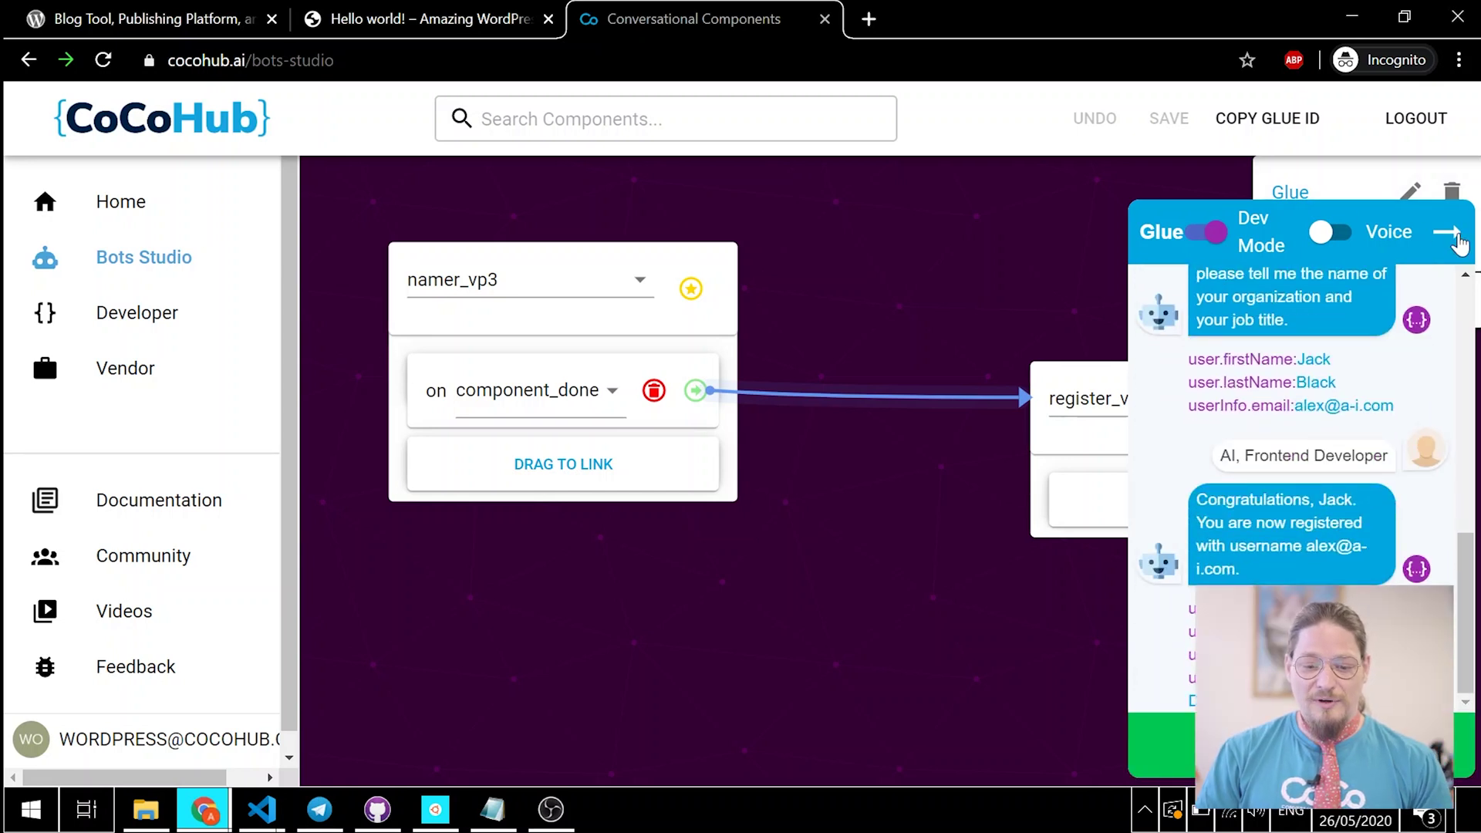
{"action": "left_click", "coordinate": [1458, 238]}
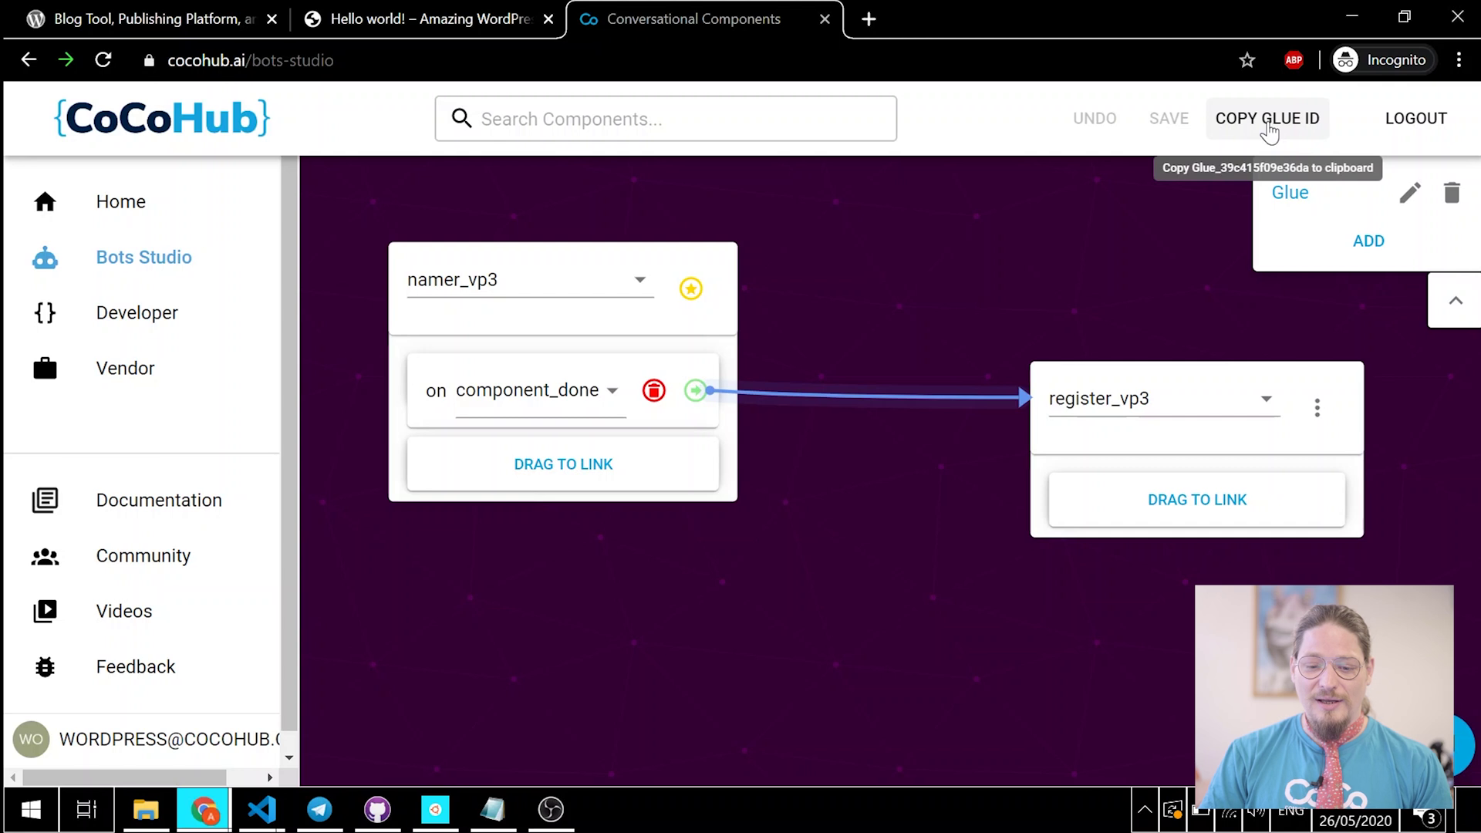
Step: Copy the Glue bot's ID with COPY GLUE ID
{"action": "left_click", "coordinate": [1269, 123]}
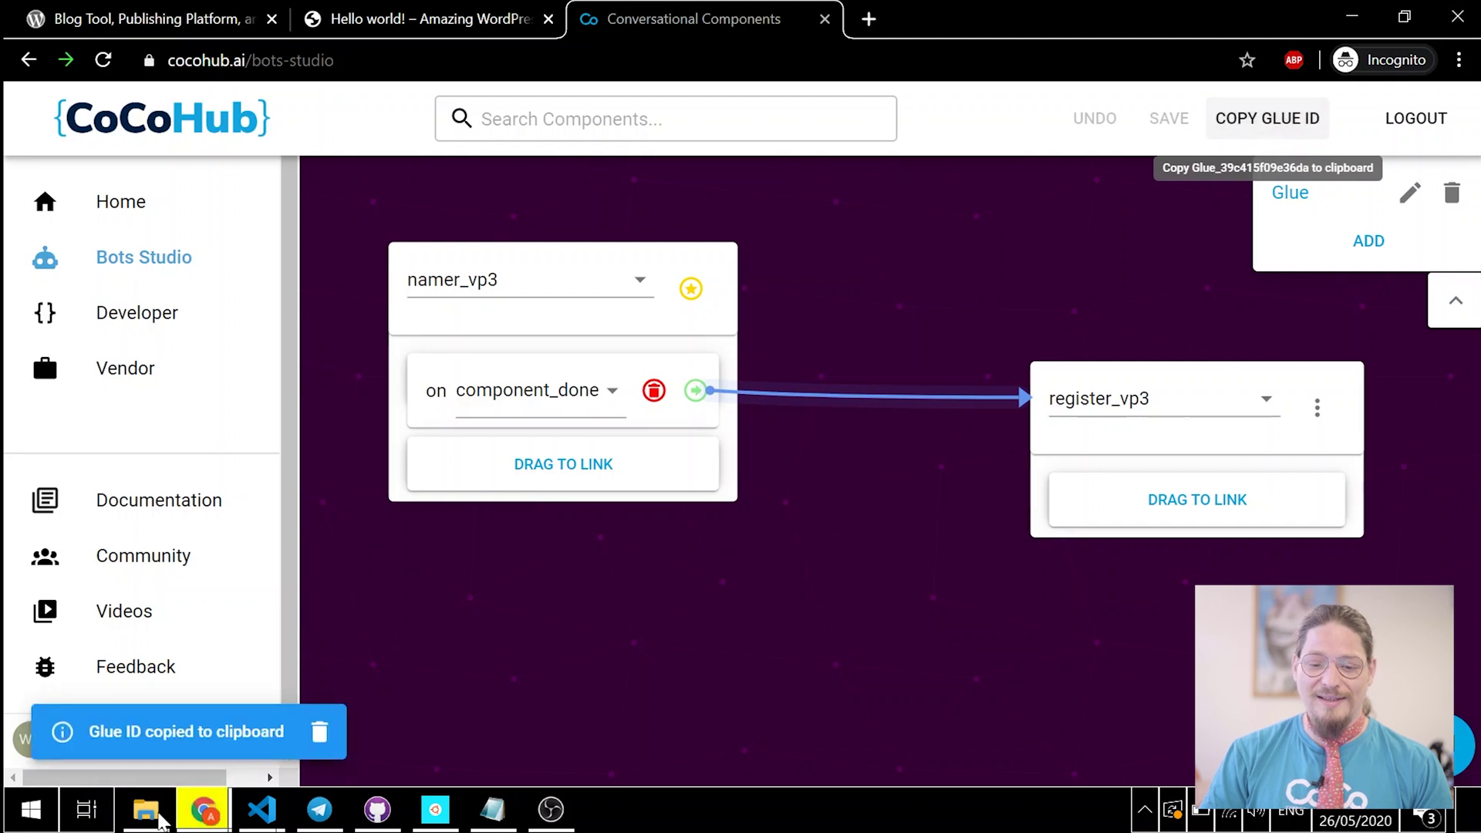
Step: Go from the Hello world post to Dashboard, then Plugins > Installed Plugins, then CoCoHub settings
{"action": "left_click", "coordinate": [434, 17]}
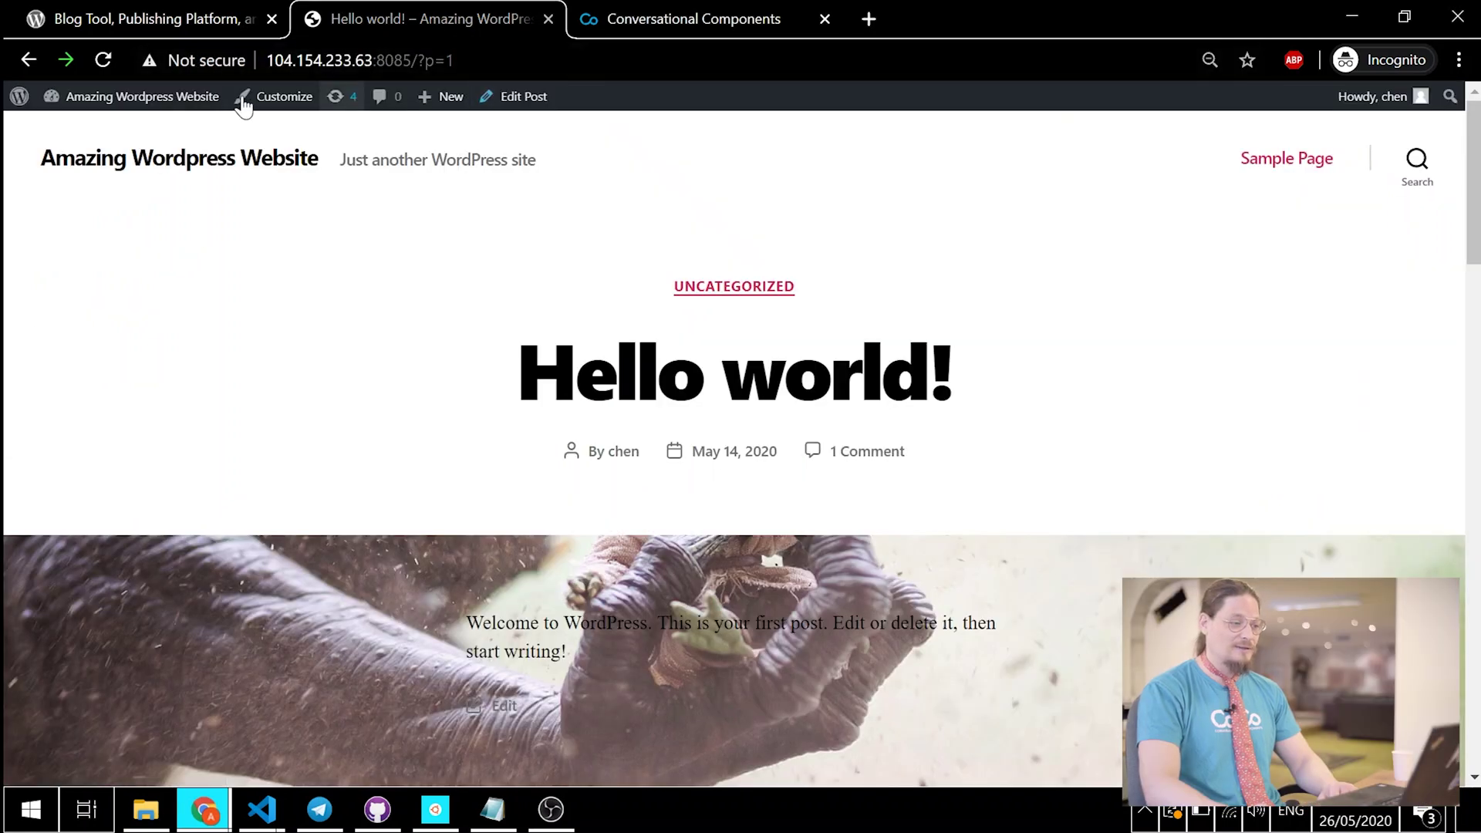
{"action": "mouse_move", "coordinate": [146, 104]}
{"action": "left_click", "coordinate": [70, 131]}
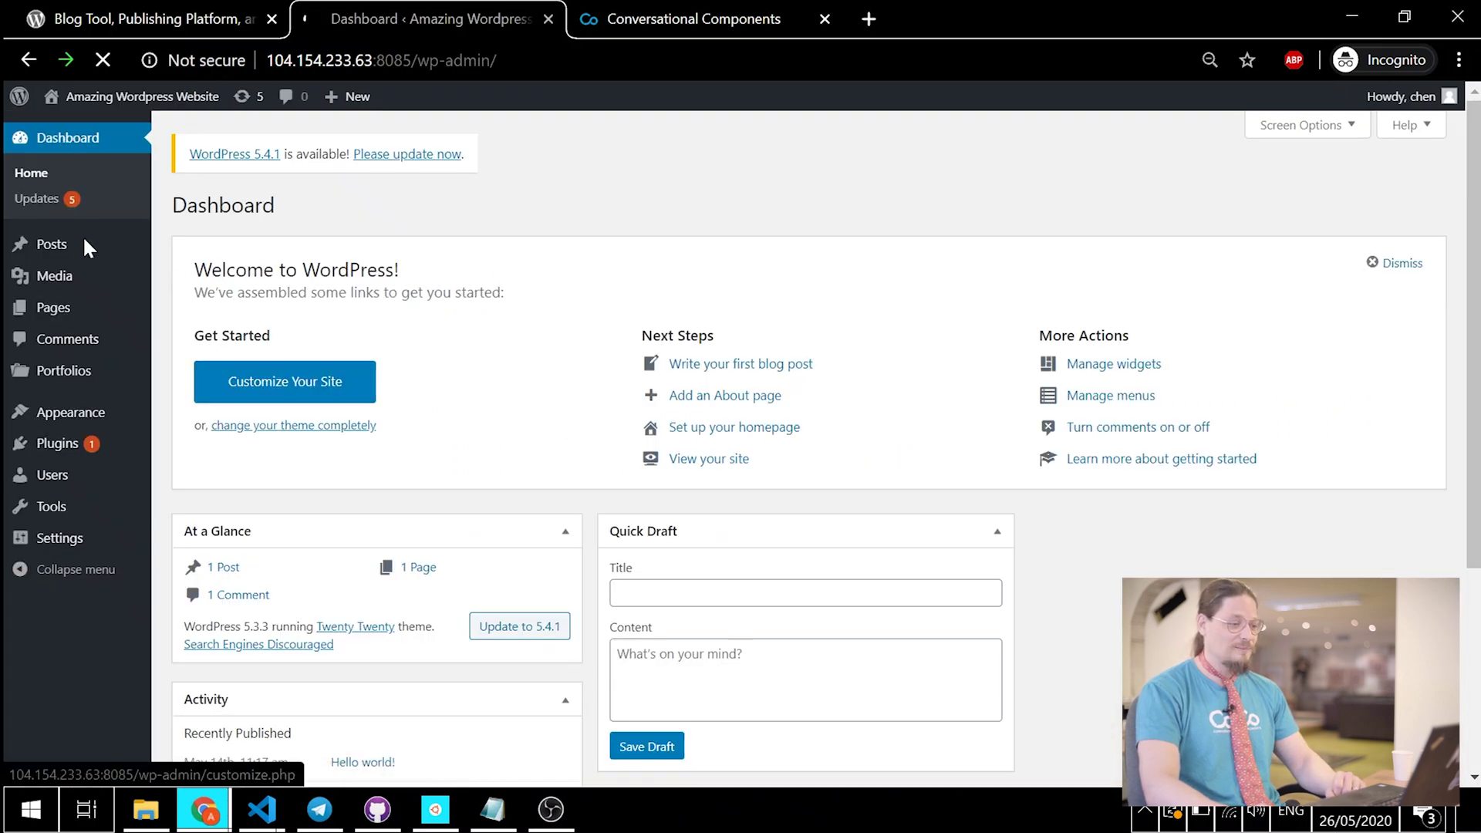
{"action": "mouse_move", "coordinate": [75, 454]}
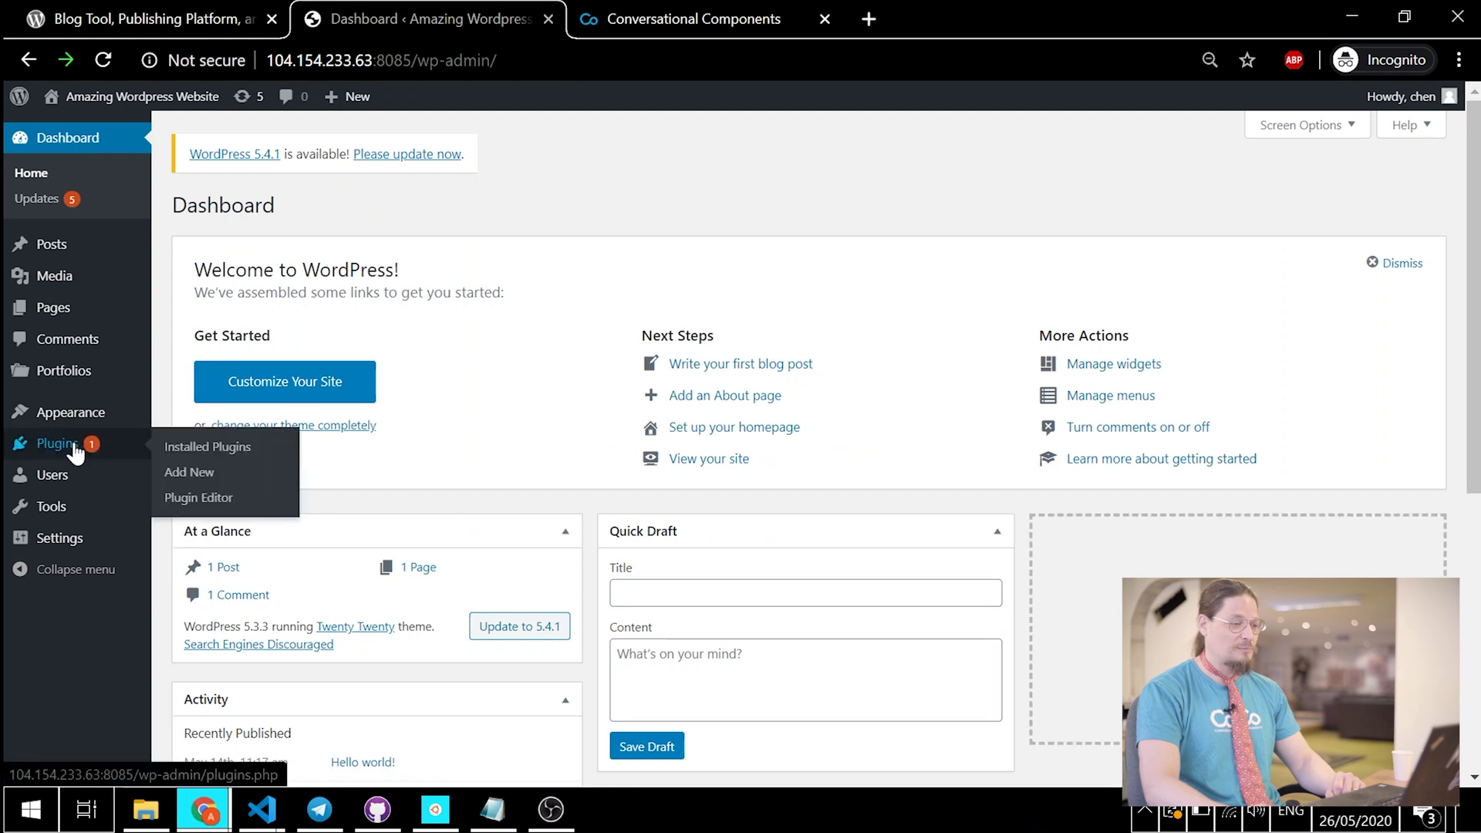
{"action": "left_click", "coordinate": [219, 447]}
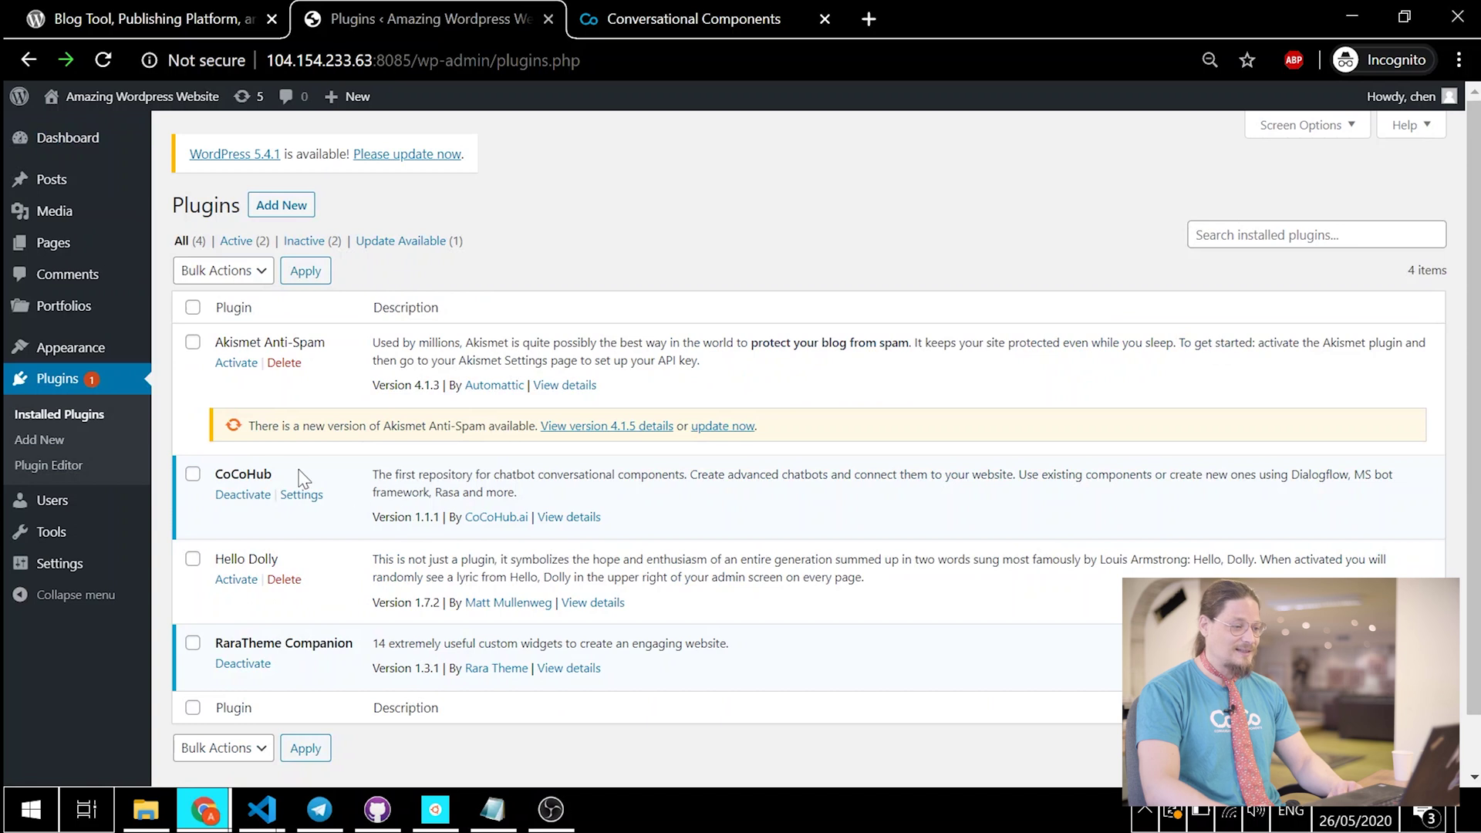
{"action": "left_click", "coordinate": [302, 497]}
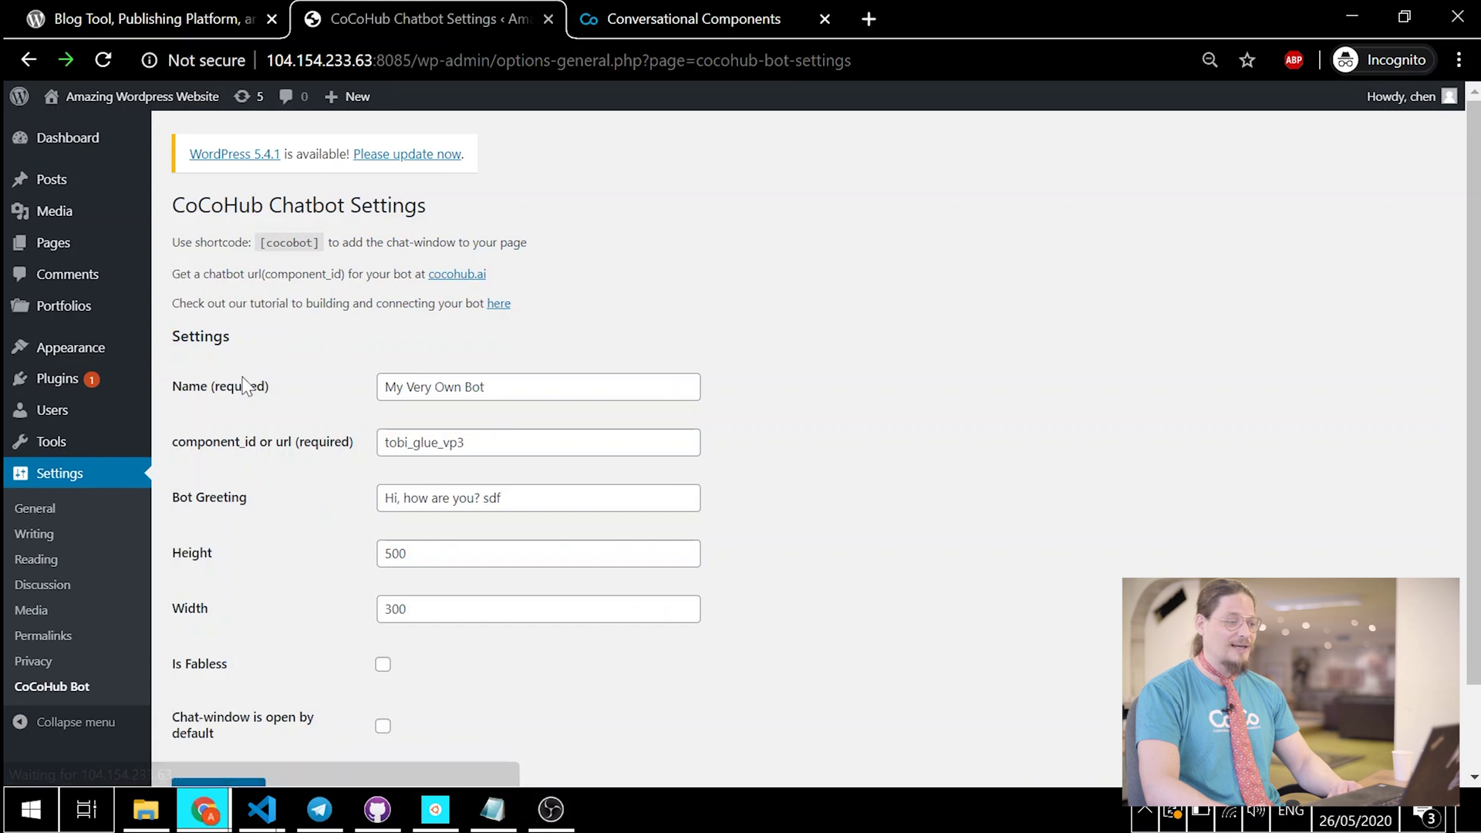
Step: Replace the component_id value tobi_glue_vp3 with the pasted Glue ID
{"action": "left_click_drag", "start_coordinate": [465, 441], "coordinate": [384, 441]}
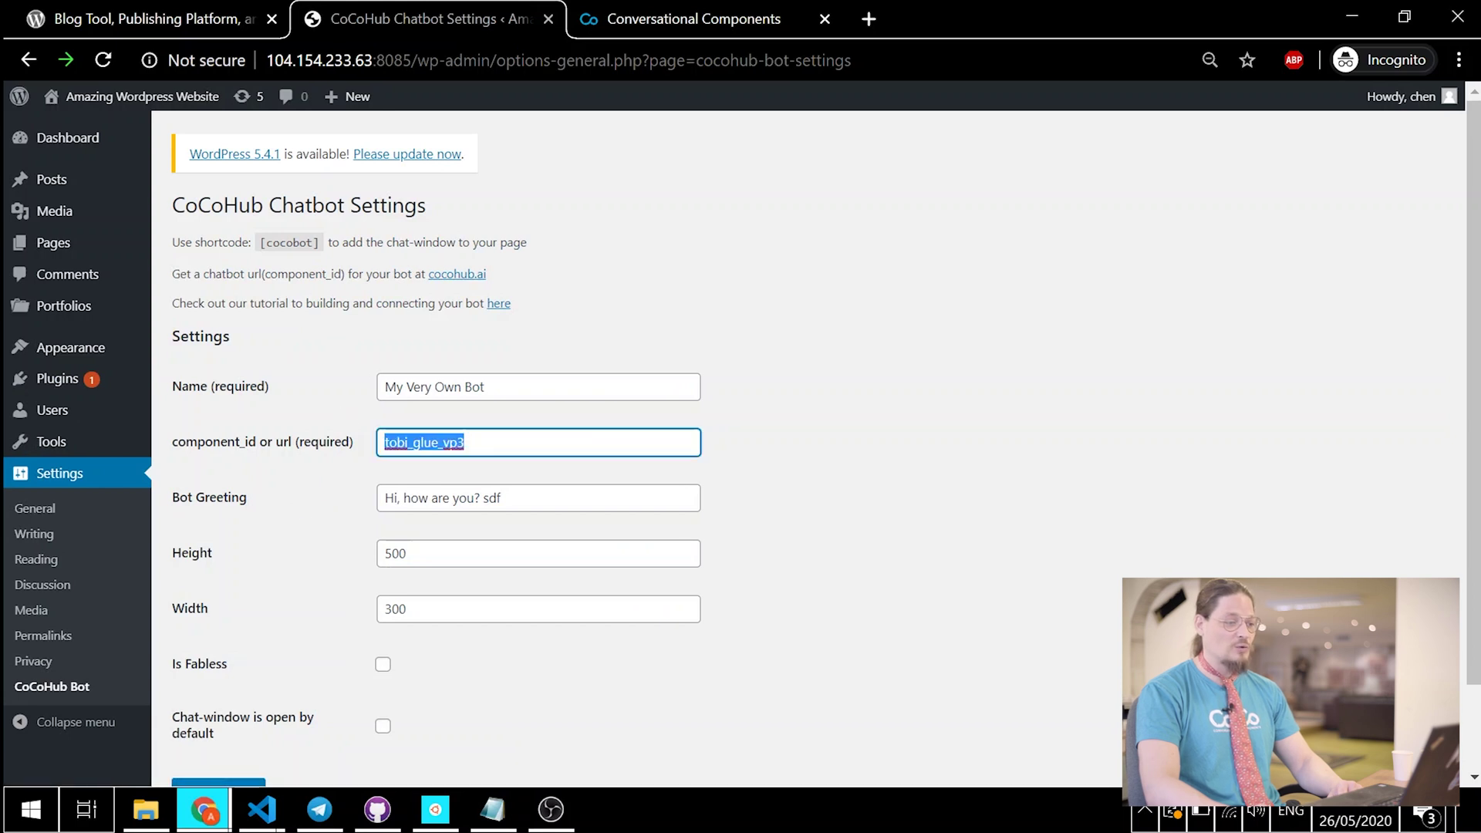
{"action": "key", "text": "ctrl+v"}
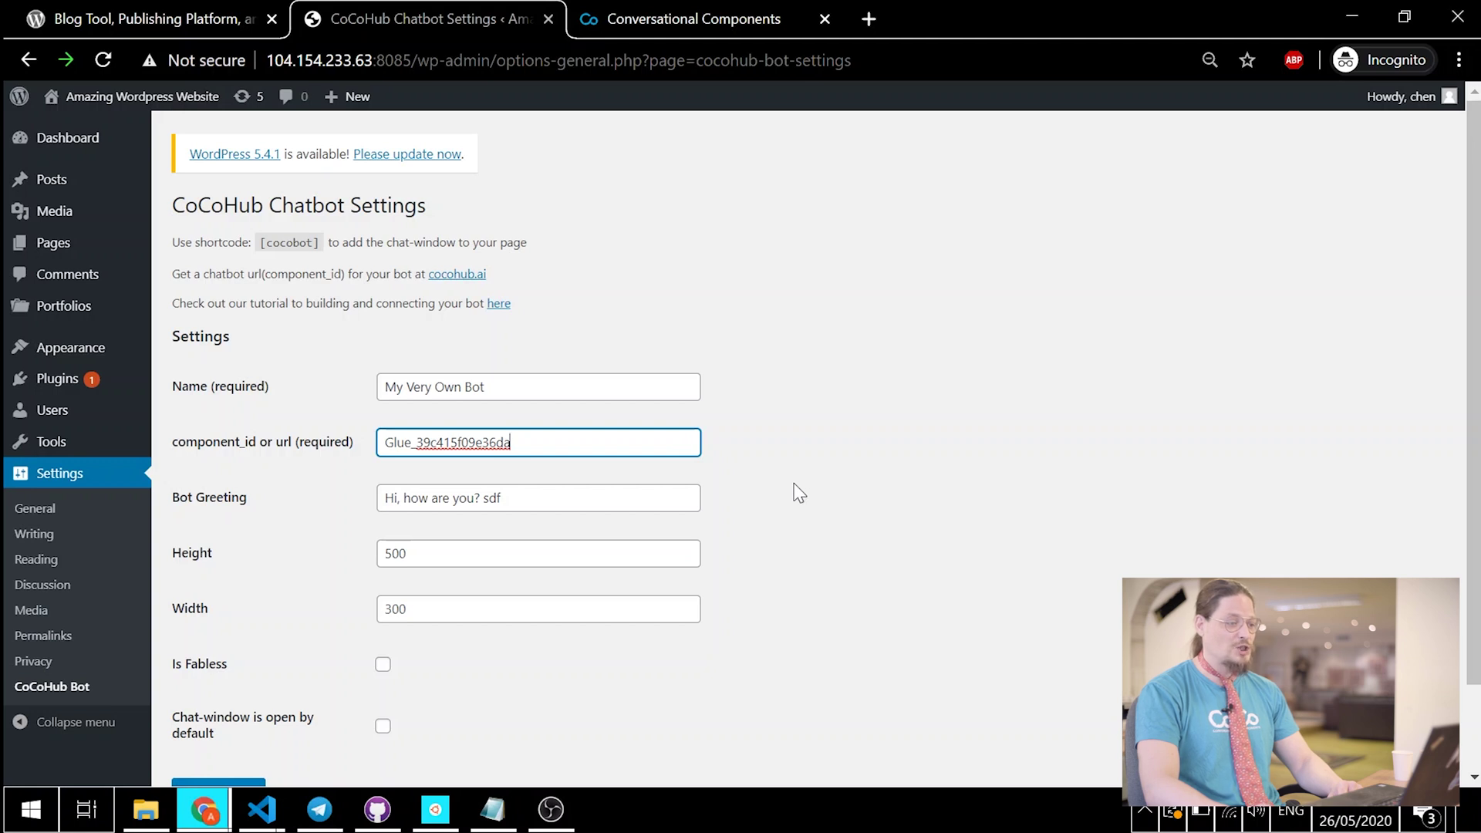
{"action": "left_click", "coordinate": [786, 458]}
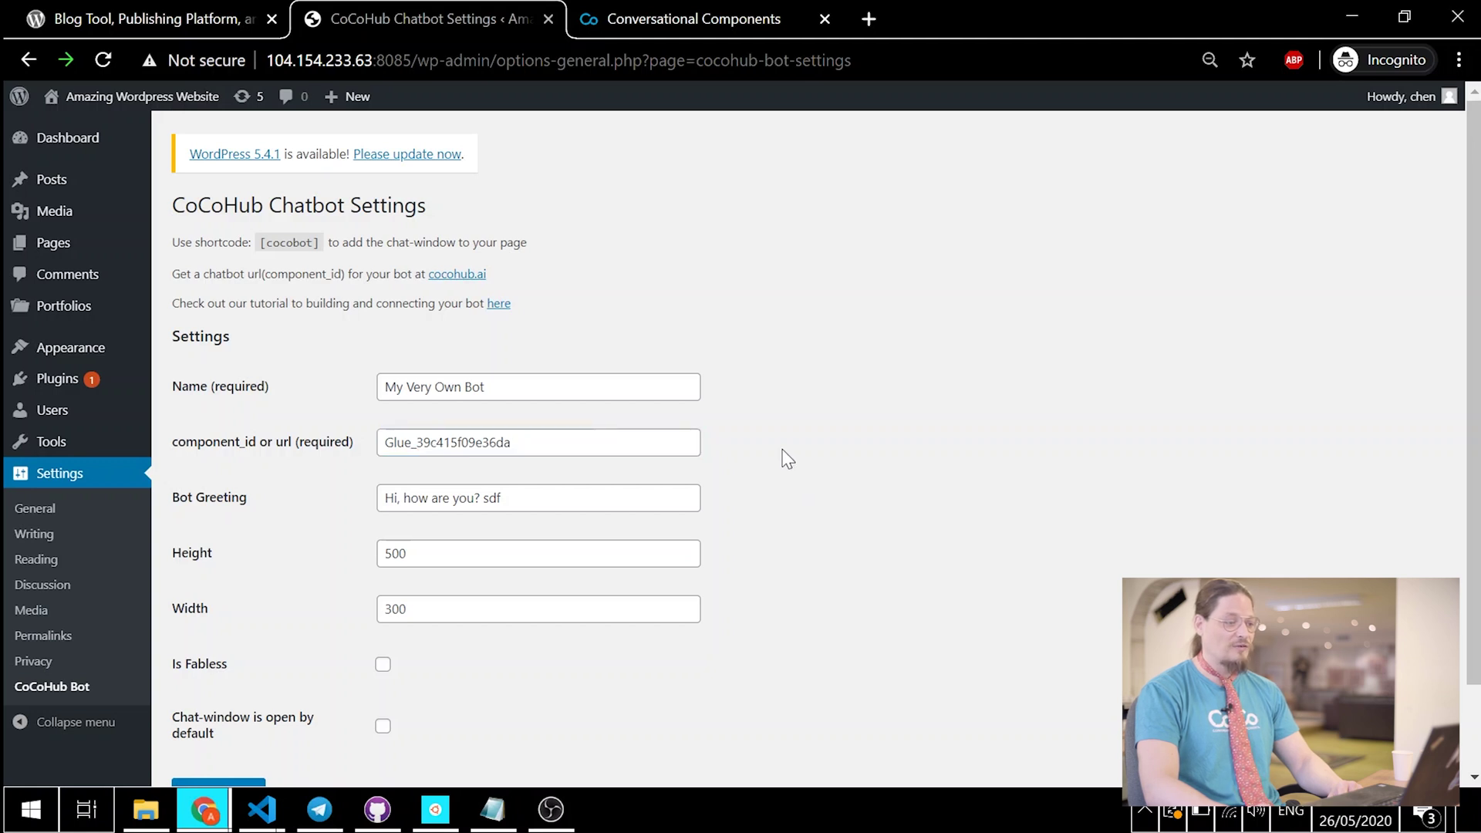
{"action": "middle_click", "coordinate": [821, 447]}
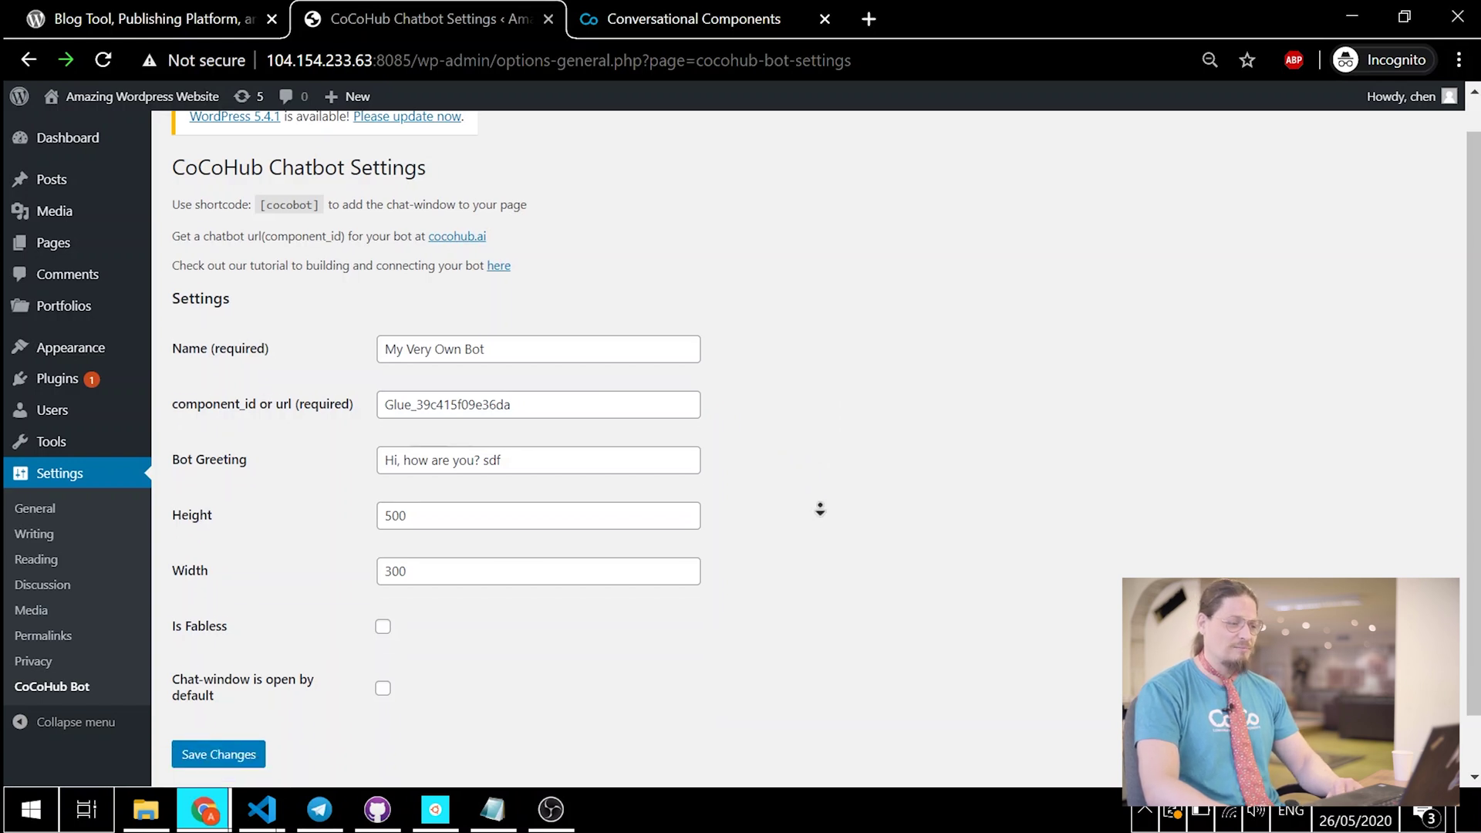
Step: Review the shortcode, Is Fabless and Chat-window-open options, then save the CoCoHub Bot settings
{"action": "left_click", "coordinate": [654, 347]}
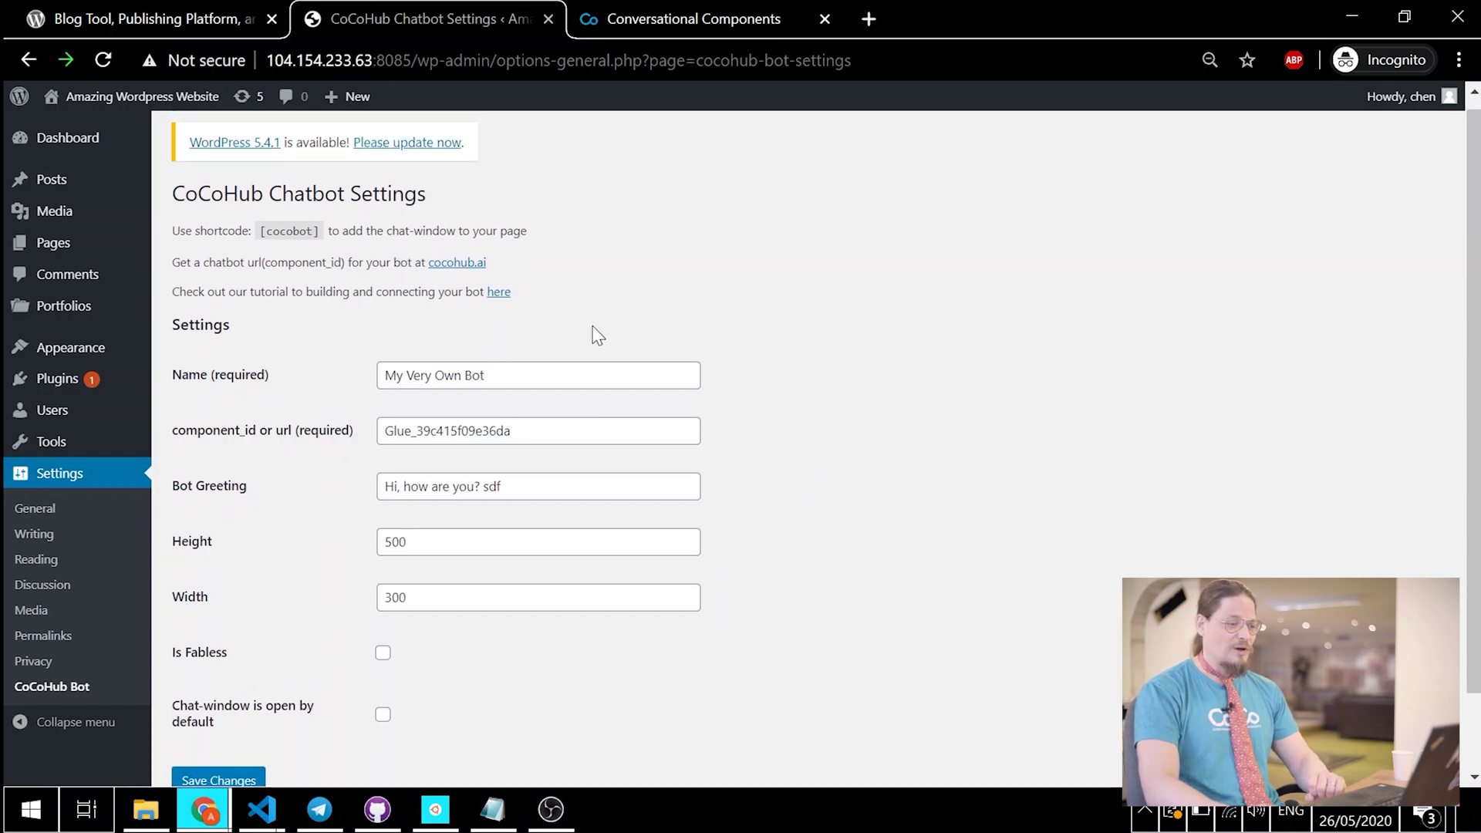
{"action": "left_click_drag", "start_coordinate": [555, 337], "coordinate": [591, 172]}
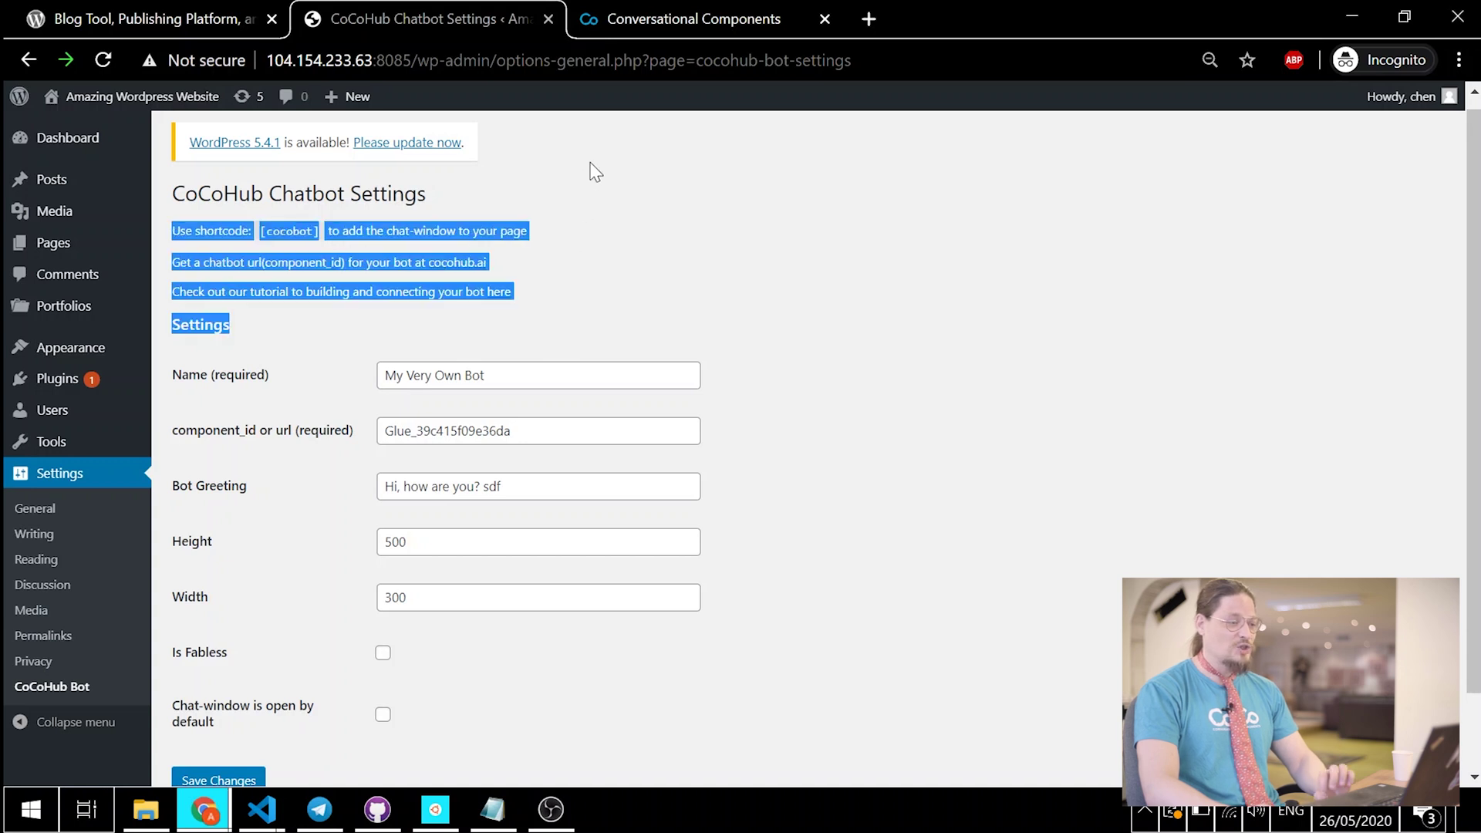
{"action": "left_click", "coordinate": [591, 171]}
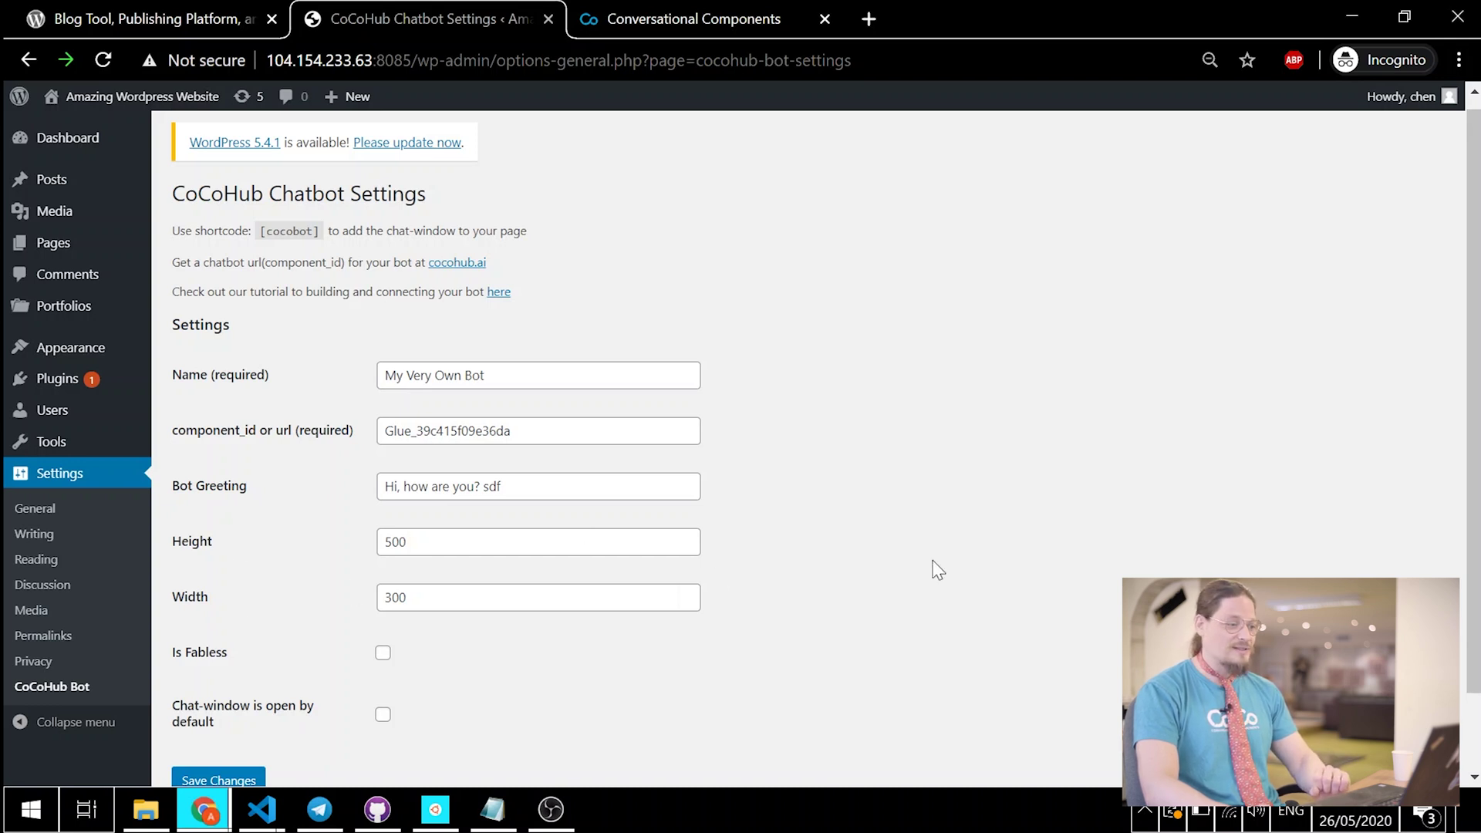
{"action": "scroll", "coordinate": [850, 546], "scroll_direction": "down", "scroll_amount": 2}
{"action": "middle_click", "coordinate": [845, 586]}
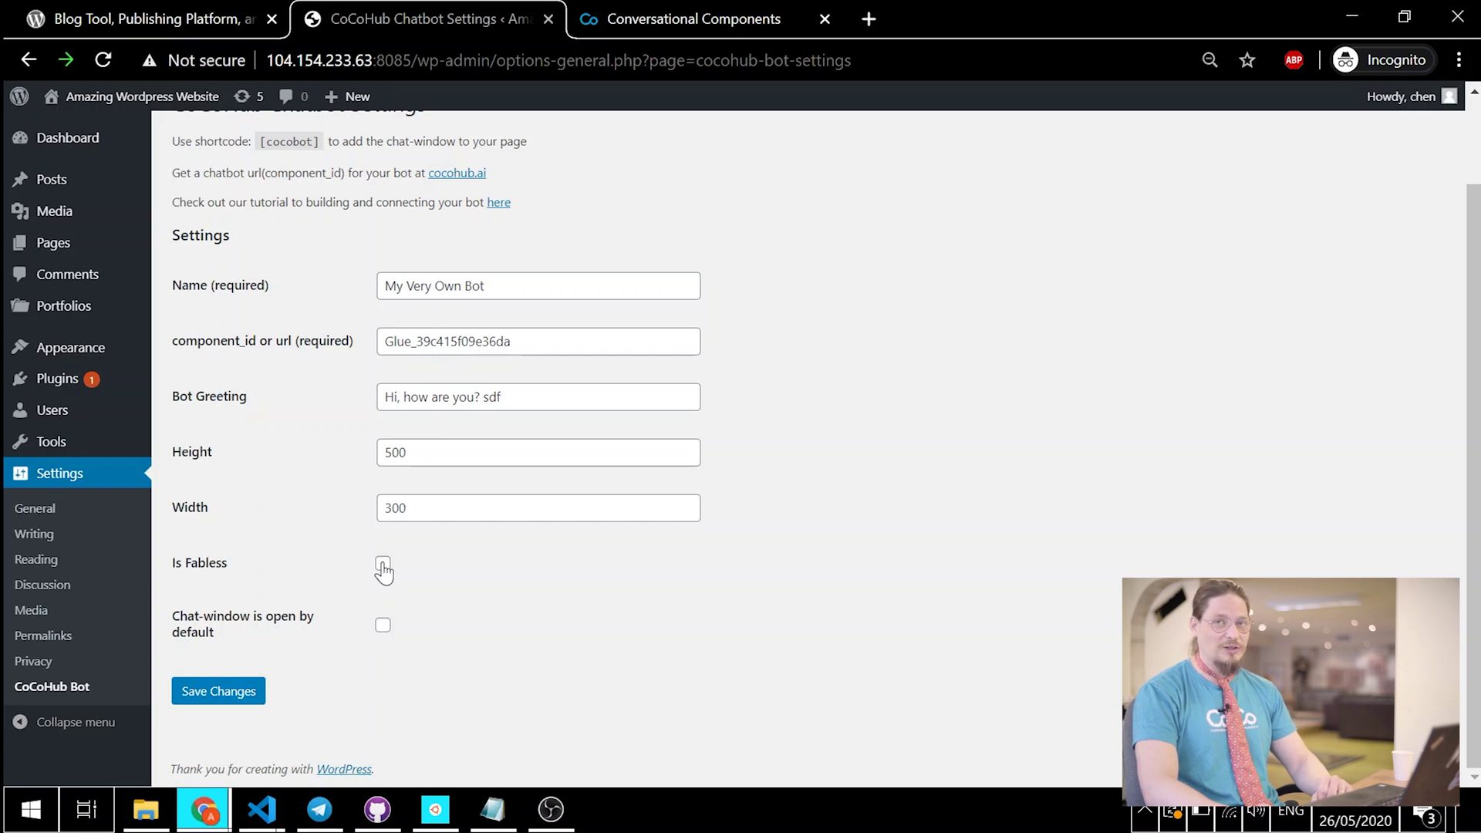
{"action": "left_click", "coordinate": [383, 564]}
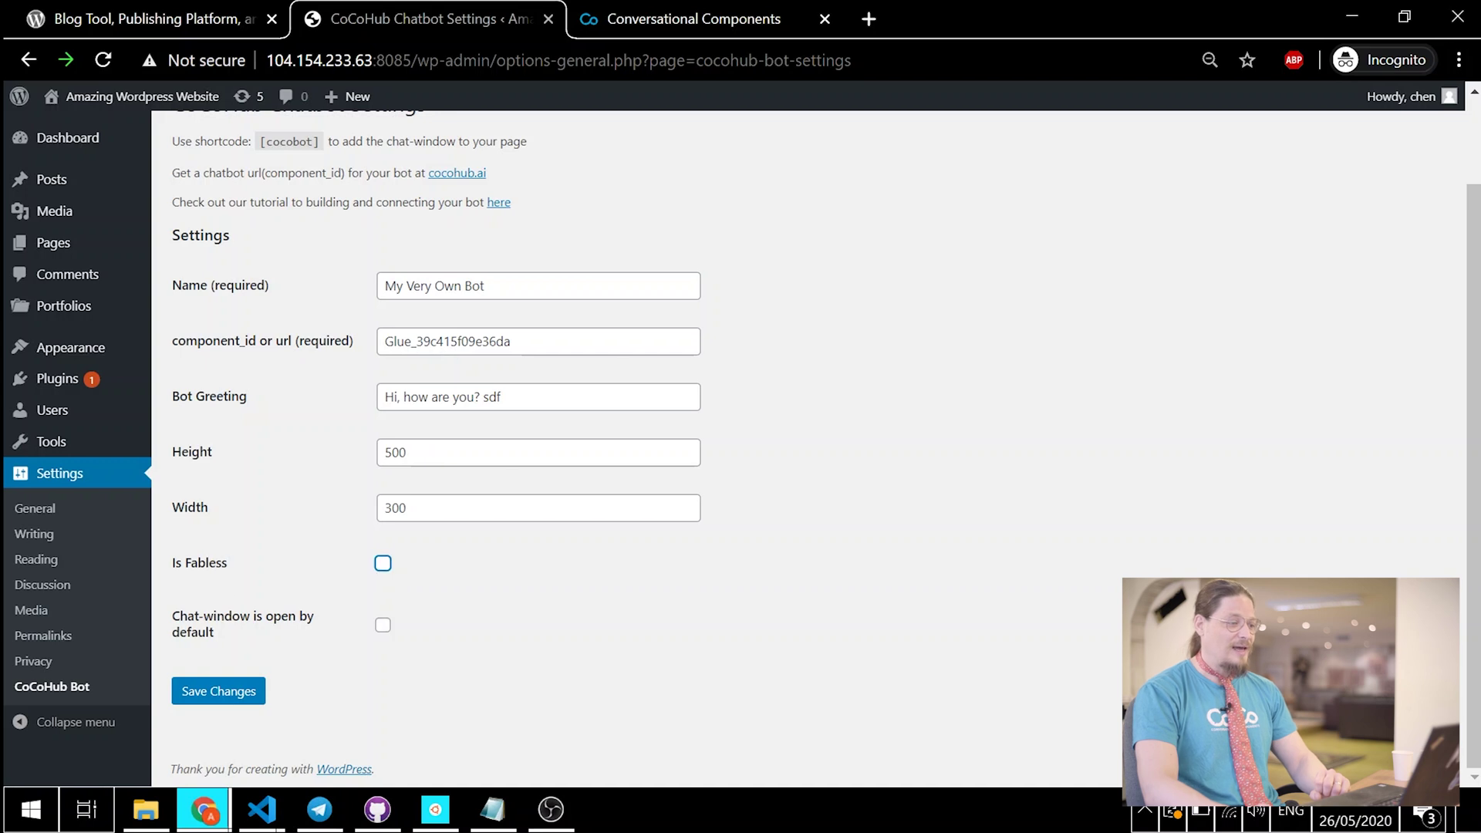
{"action": "triple_click", "coordinate": [229, 637]}
{"action": "left_click", "coordinate": [235, 634]}
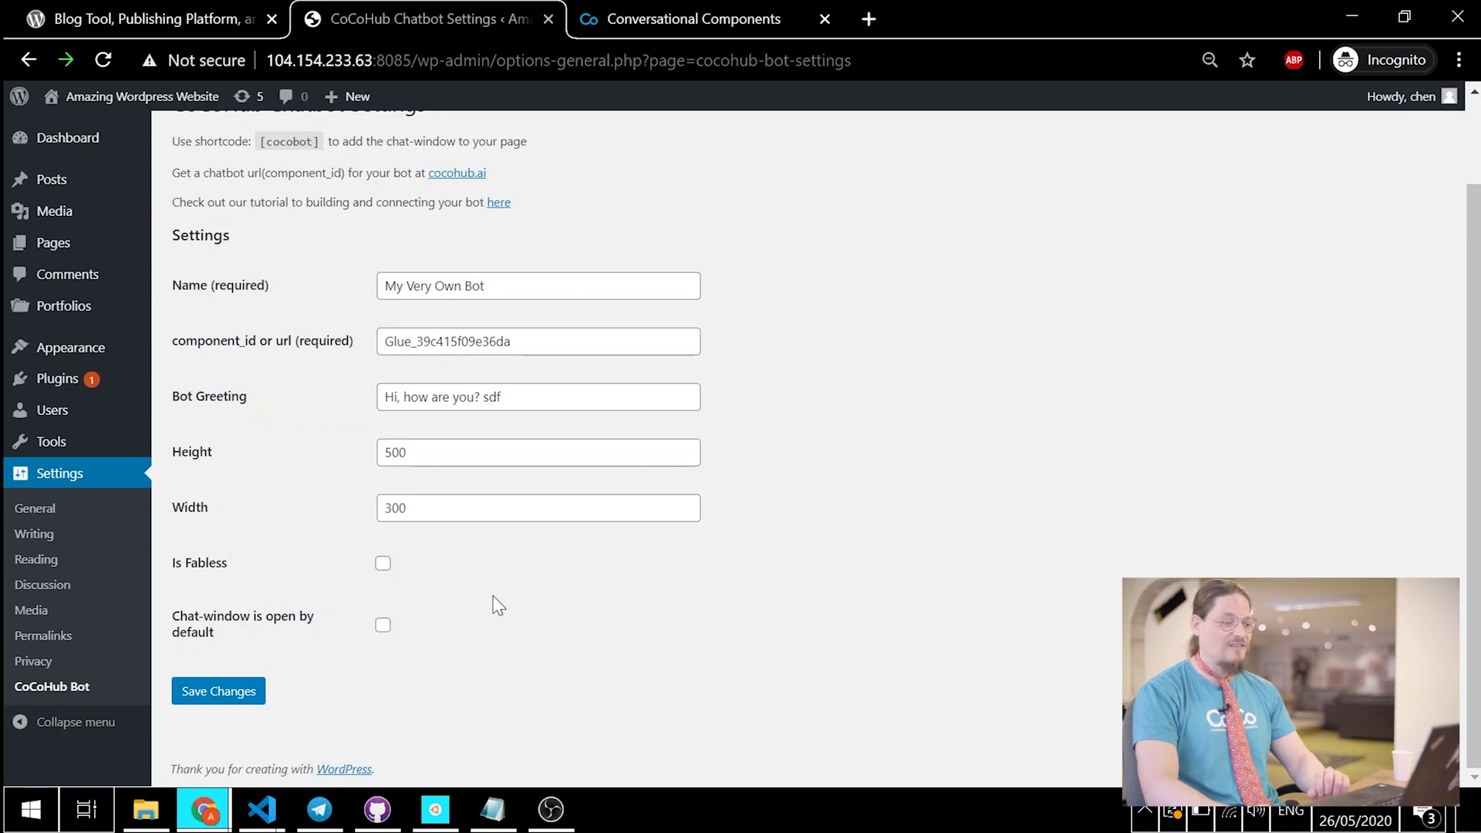
{"action": "left_click", "coordinate": [230, 696]}
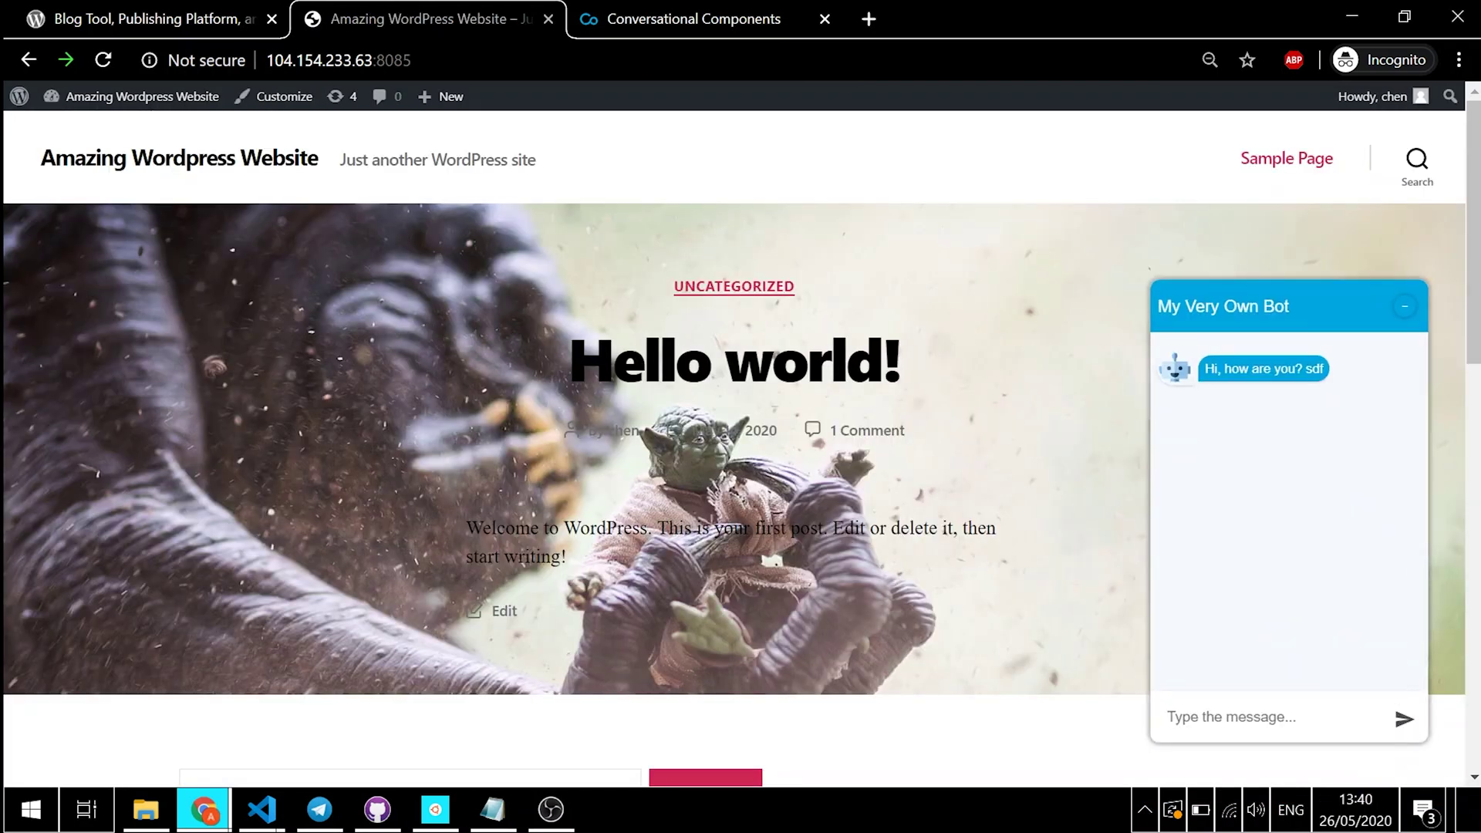
Step: In the site's chat widget, send 'Hi', then the visitor's full name, then confirm with 'Yes'
{"action": "type", "text": "Hi"}
{"action": "key", "text": "Return"}
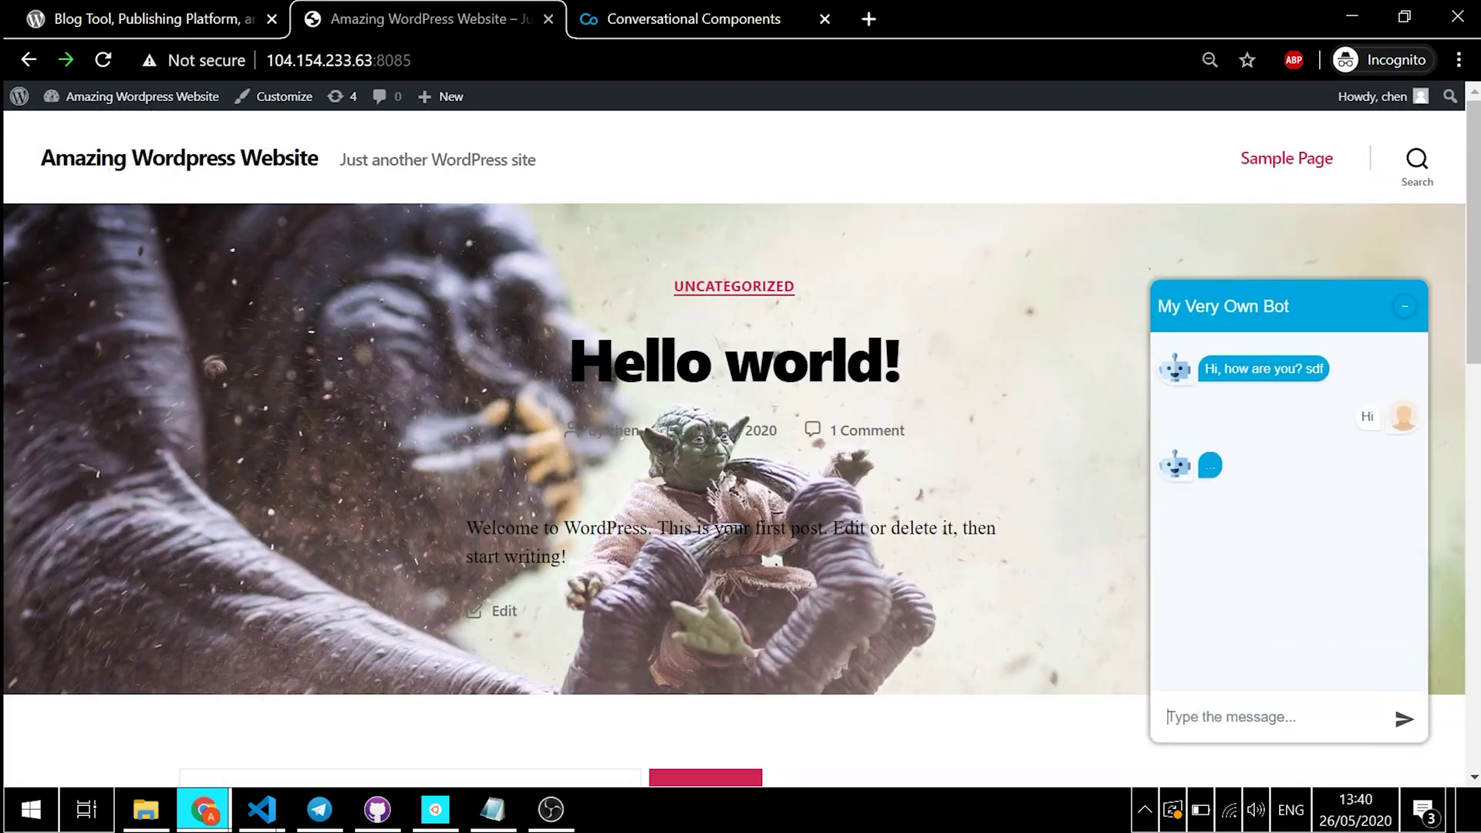
{"action": "type", "text": "J"}
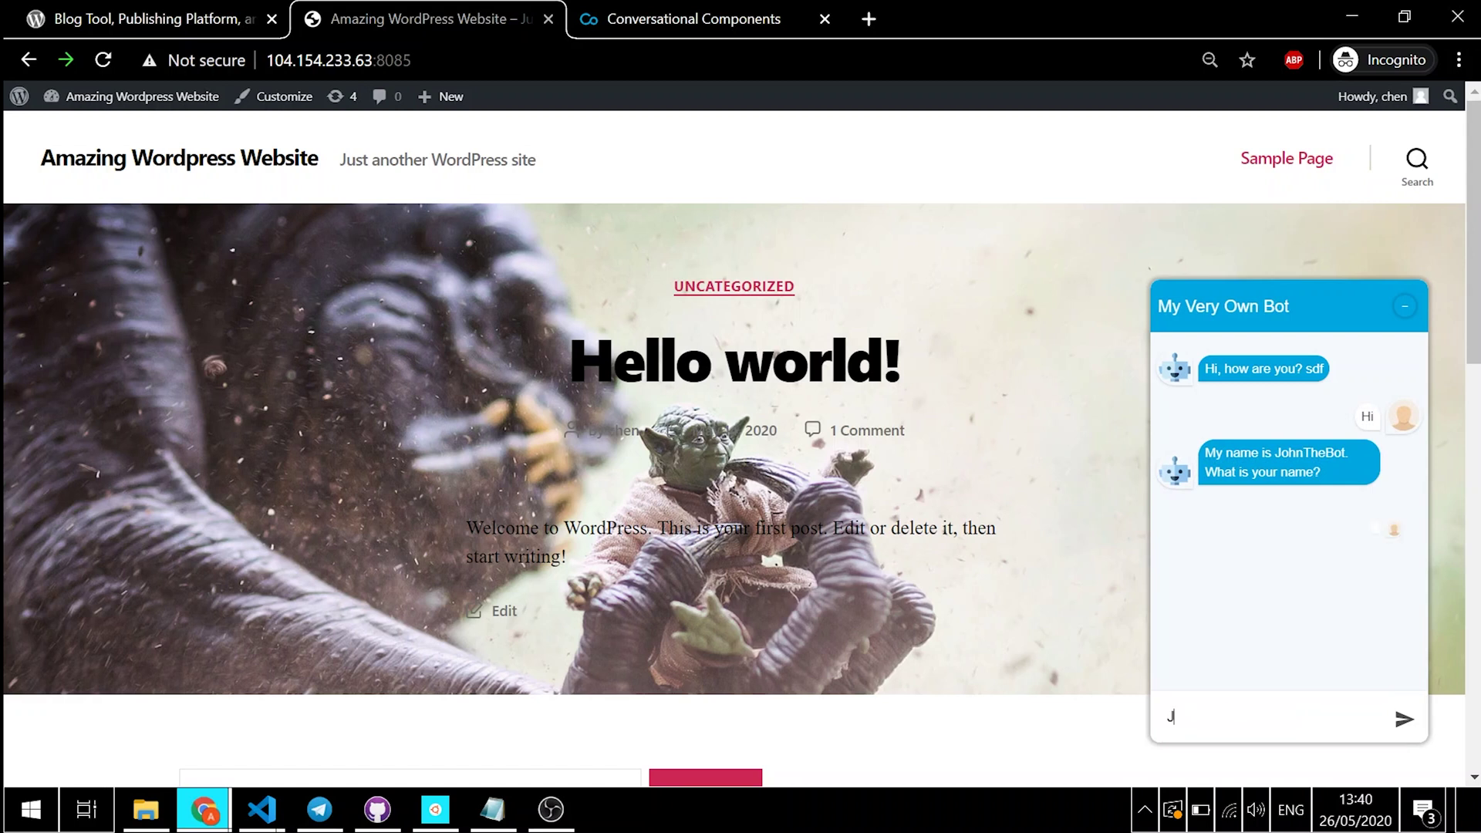
{"action": "type", "text": "ack Black"}
{"action": "key", "text": "Return"}
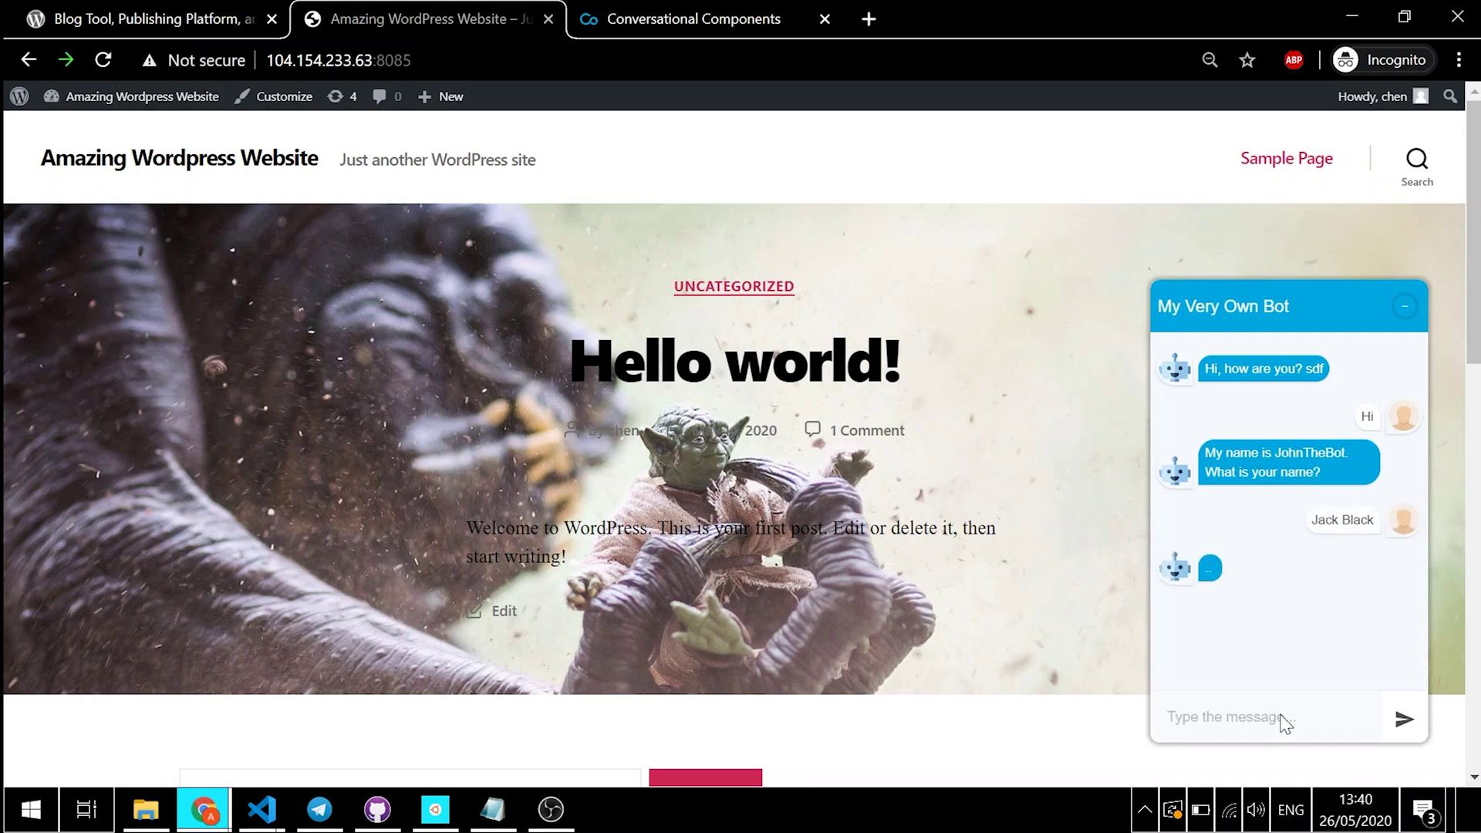
{"action": "type", "text": "Yes"}
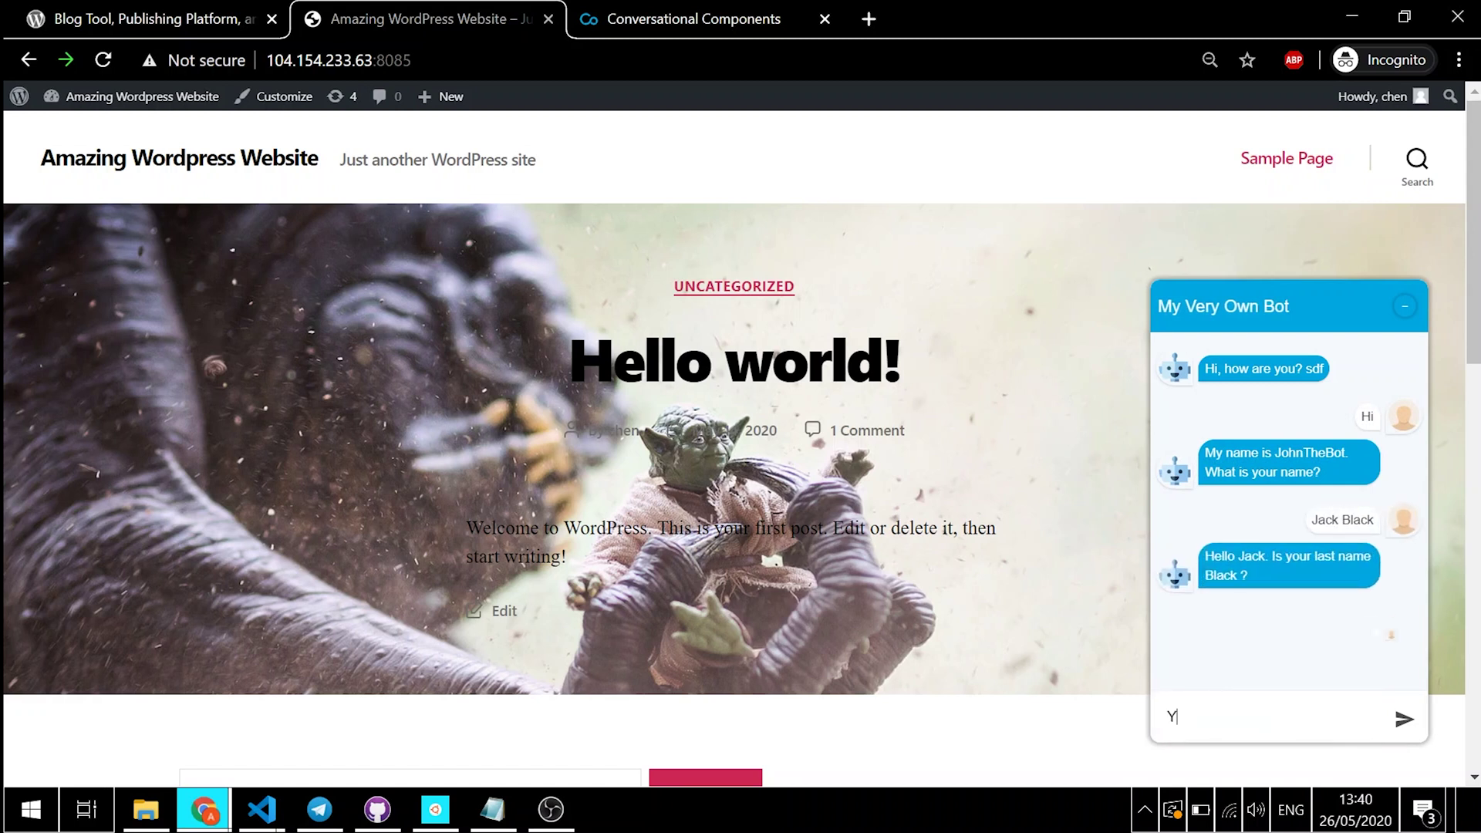
{"action": "key", "text": "Return"}
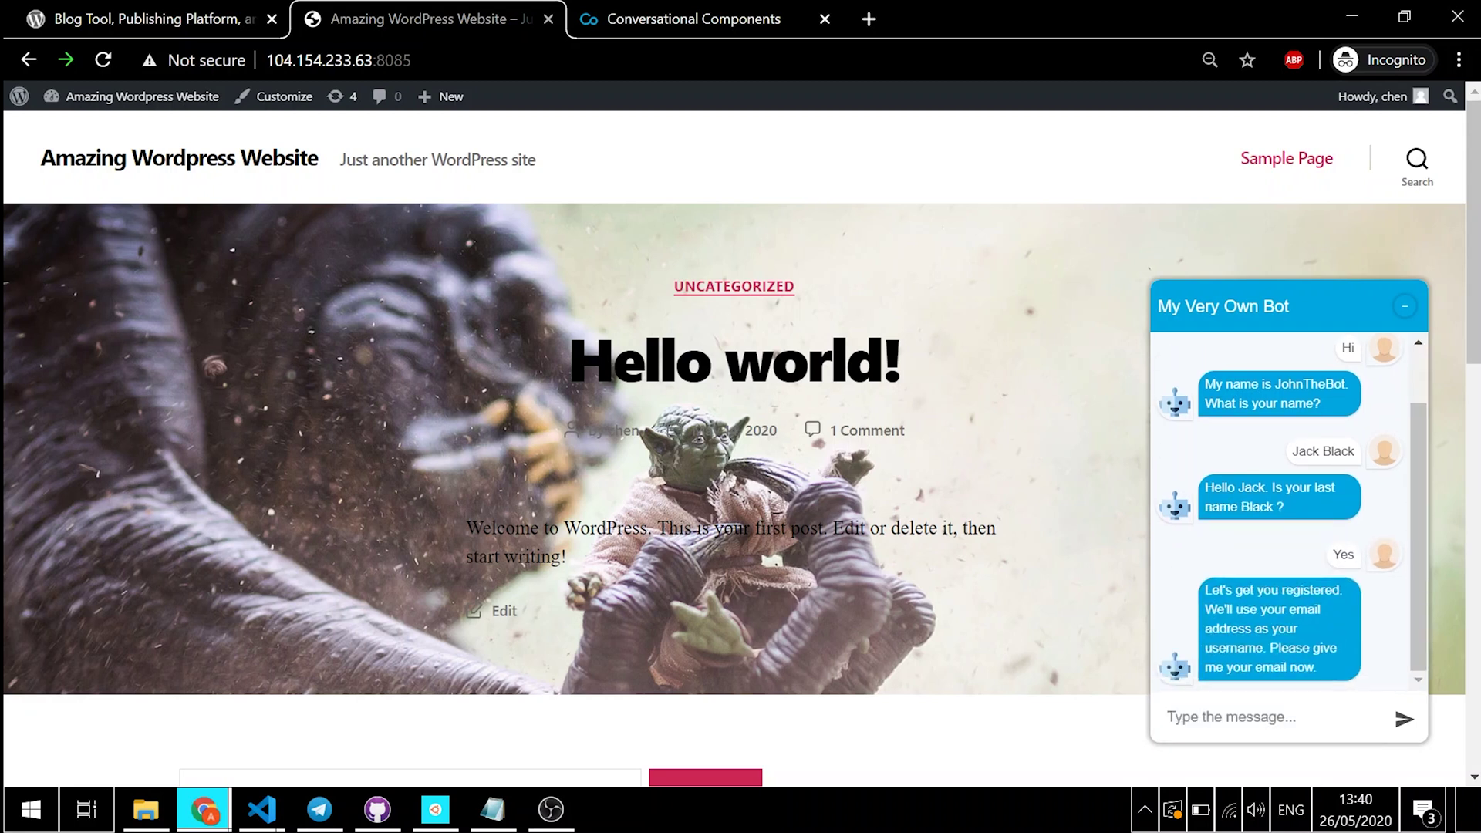
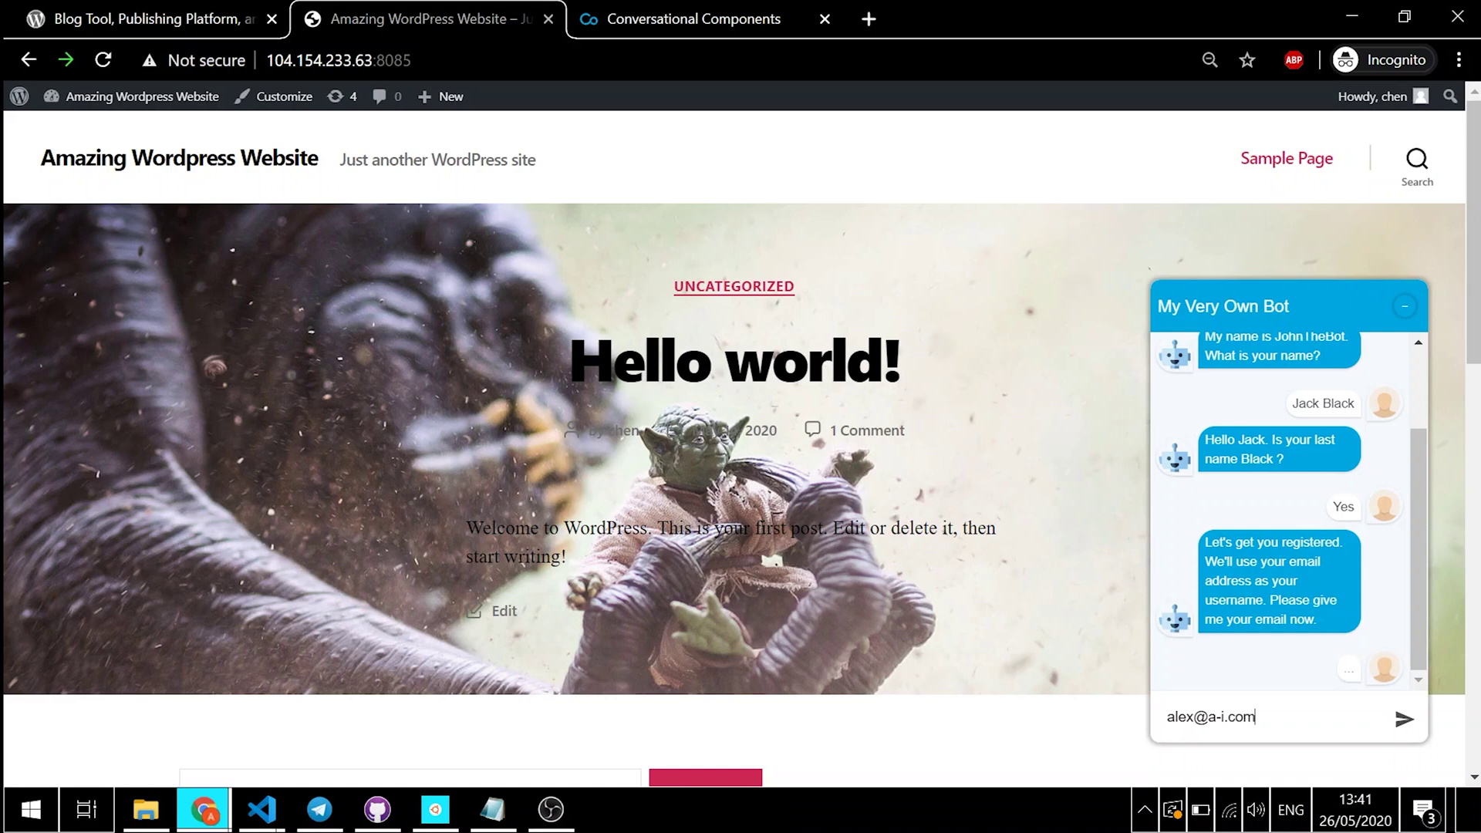
Step: Send the visitor's e-mail, organization and job title, then send 'thanks'
{"action": "key", "text": "Return"}
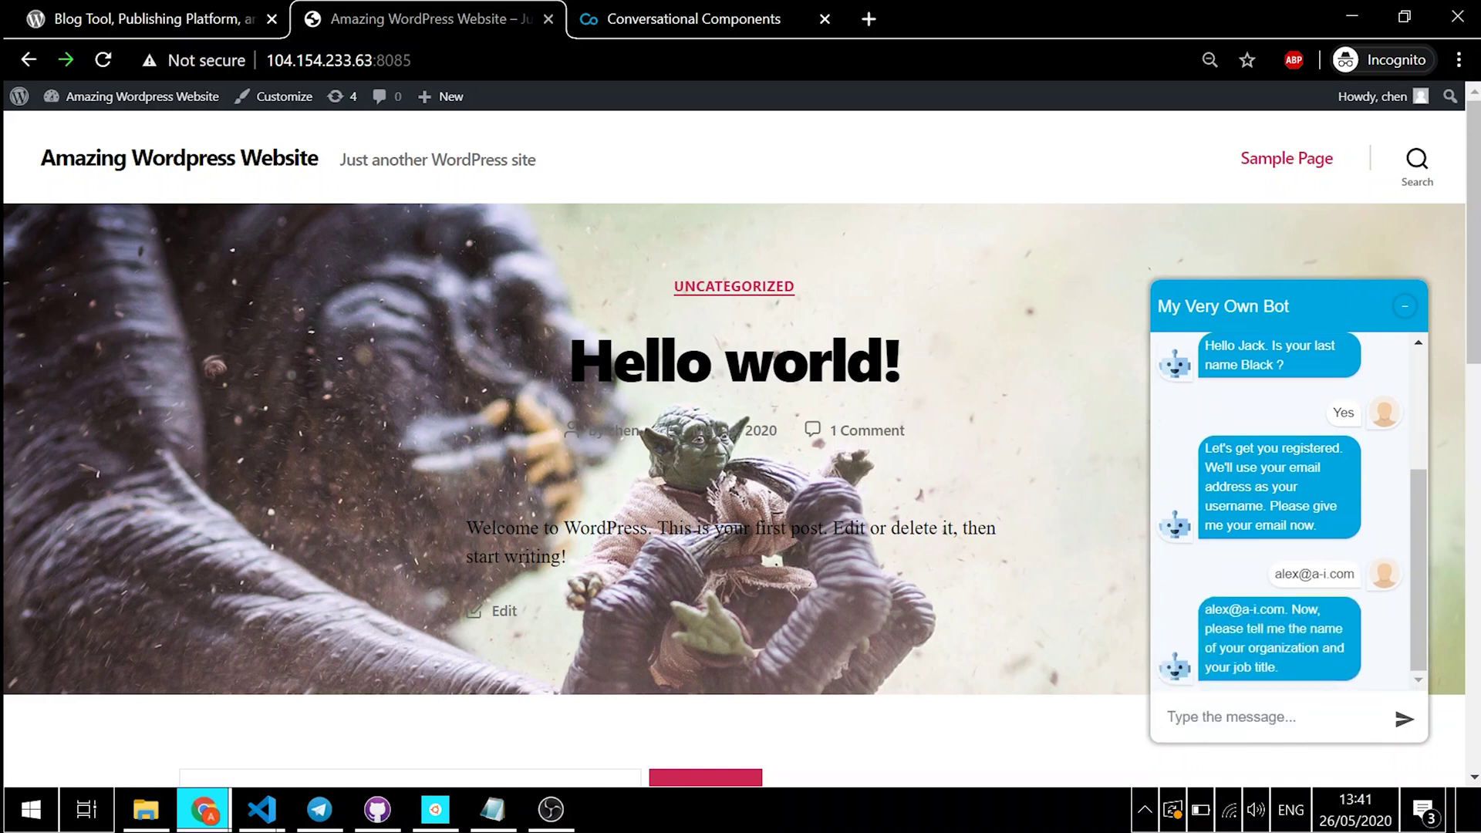
{"action": "type", "text": "Al,"}
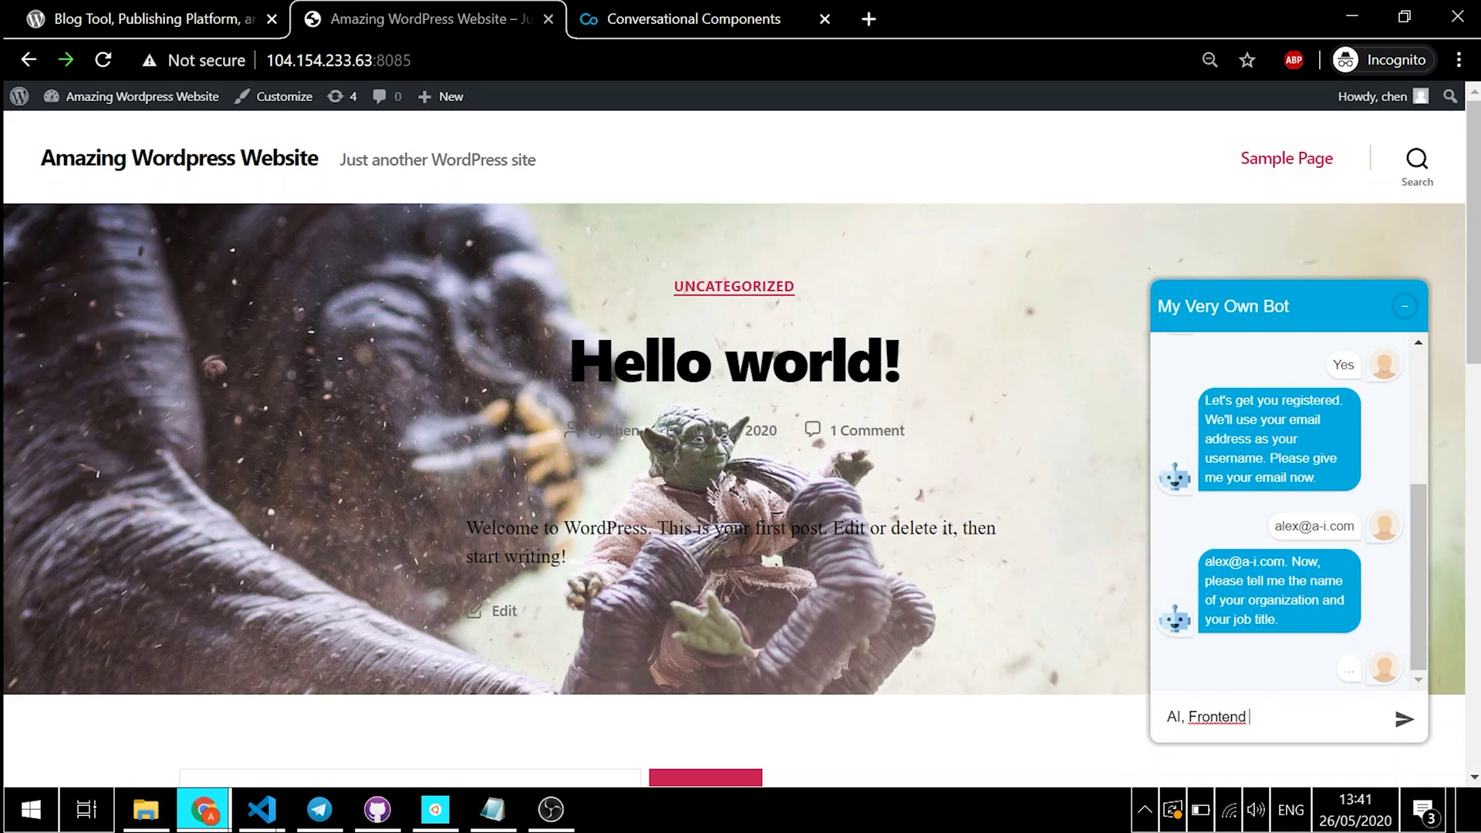
{"action": "type", "text": "Frontend Devloper"}
{"action": "key", "text": "Return"}
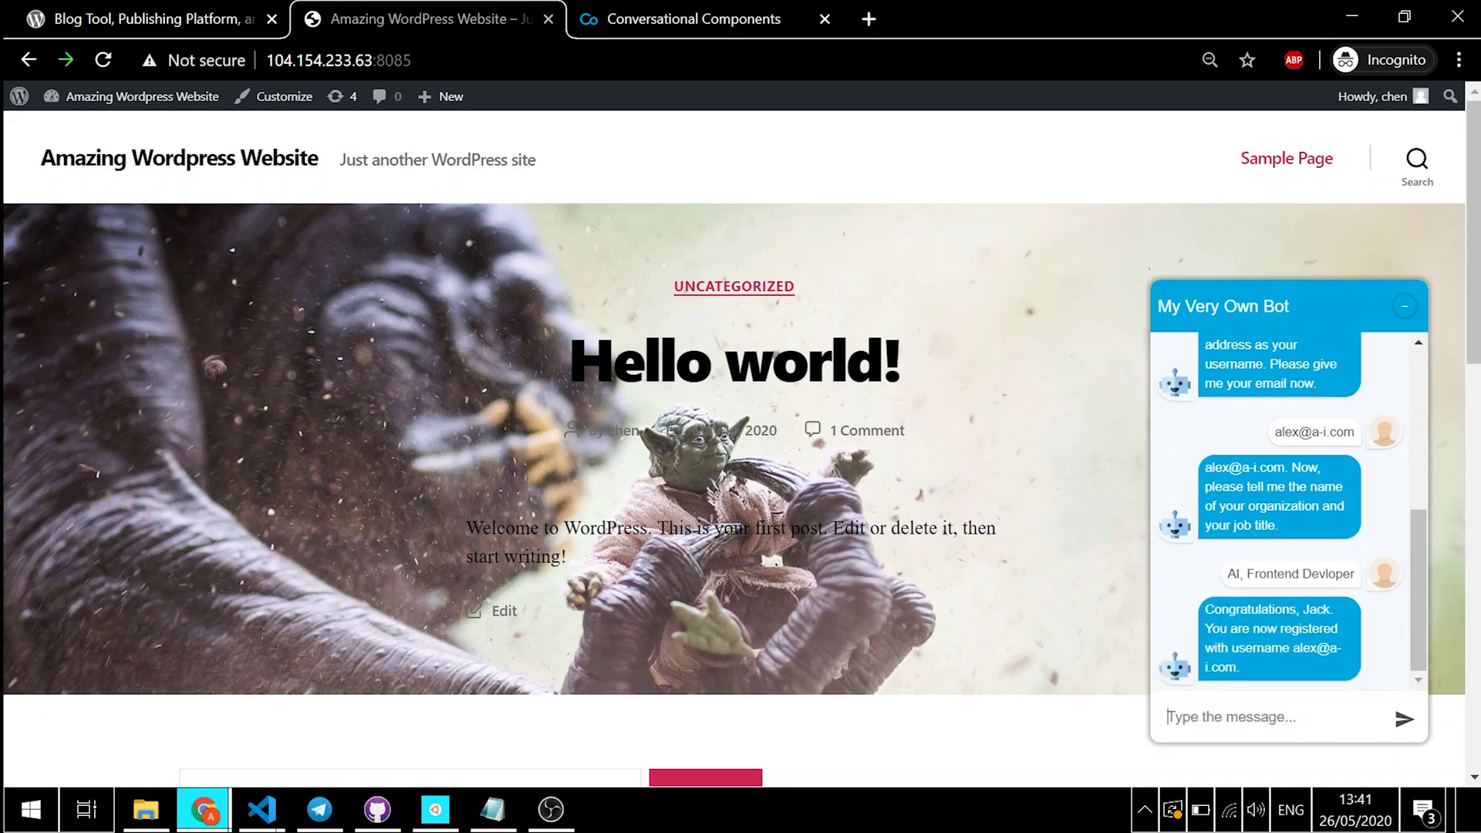
{"action": "type", "text": "thank"}
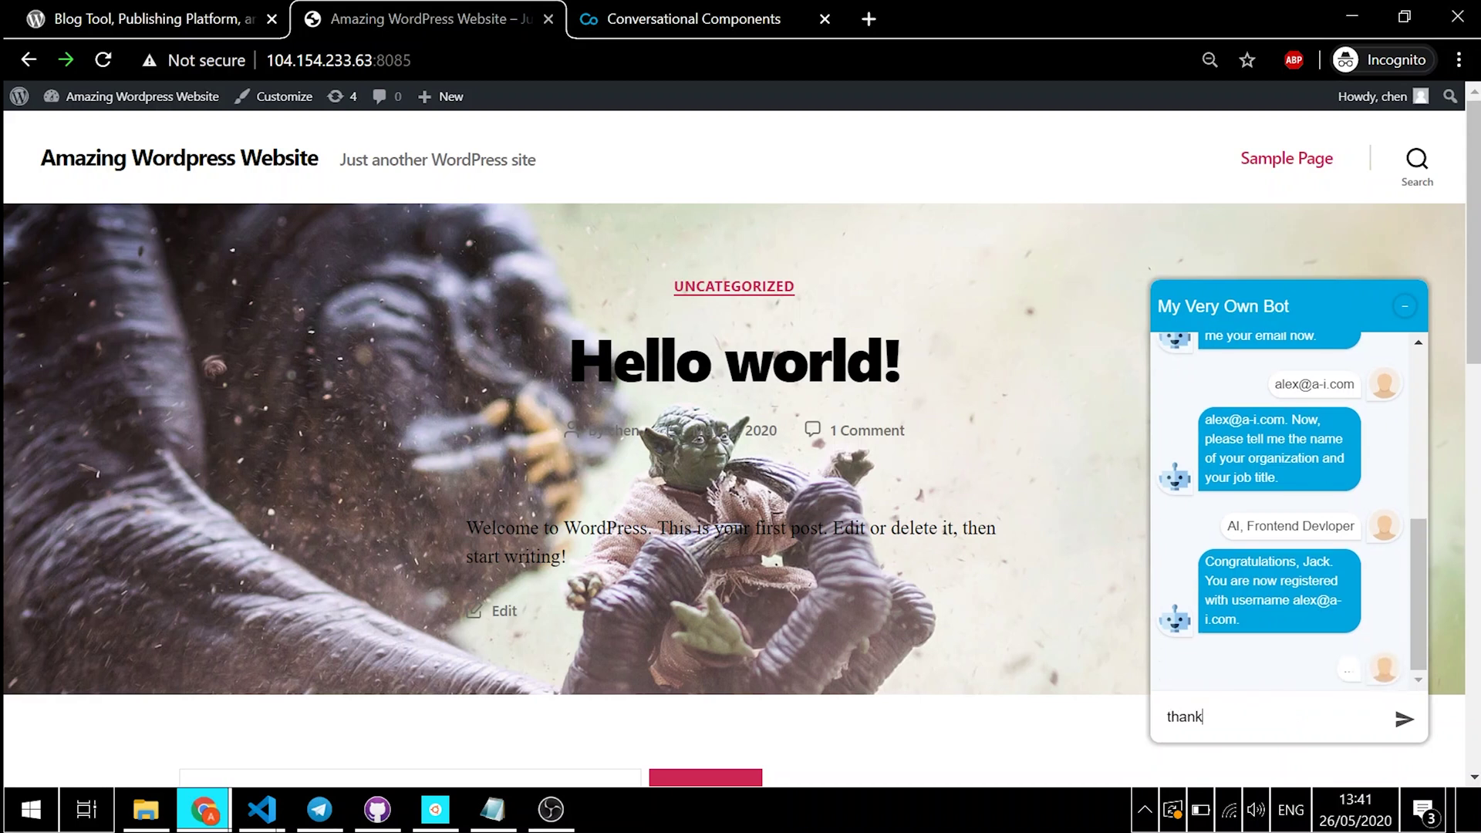
{"action": "type", "text": "s"}
{"action": "key", "text": "Return"}
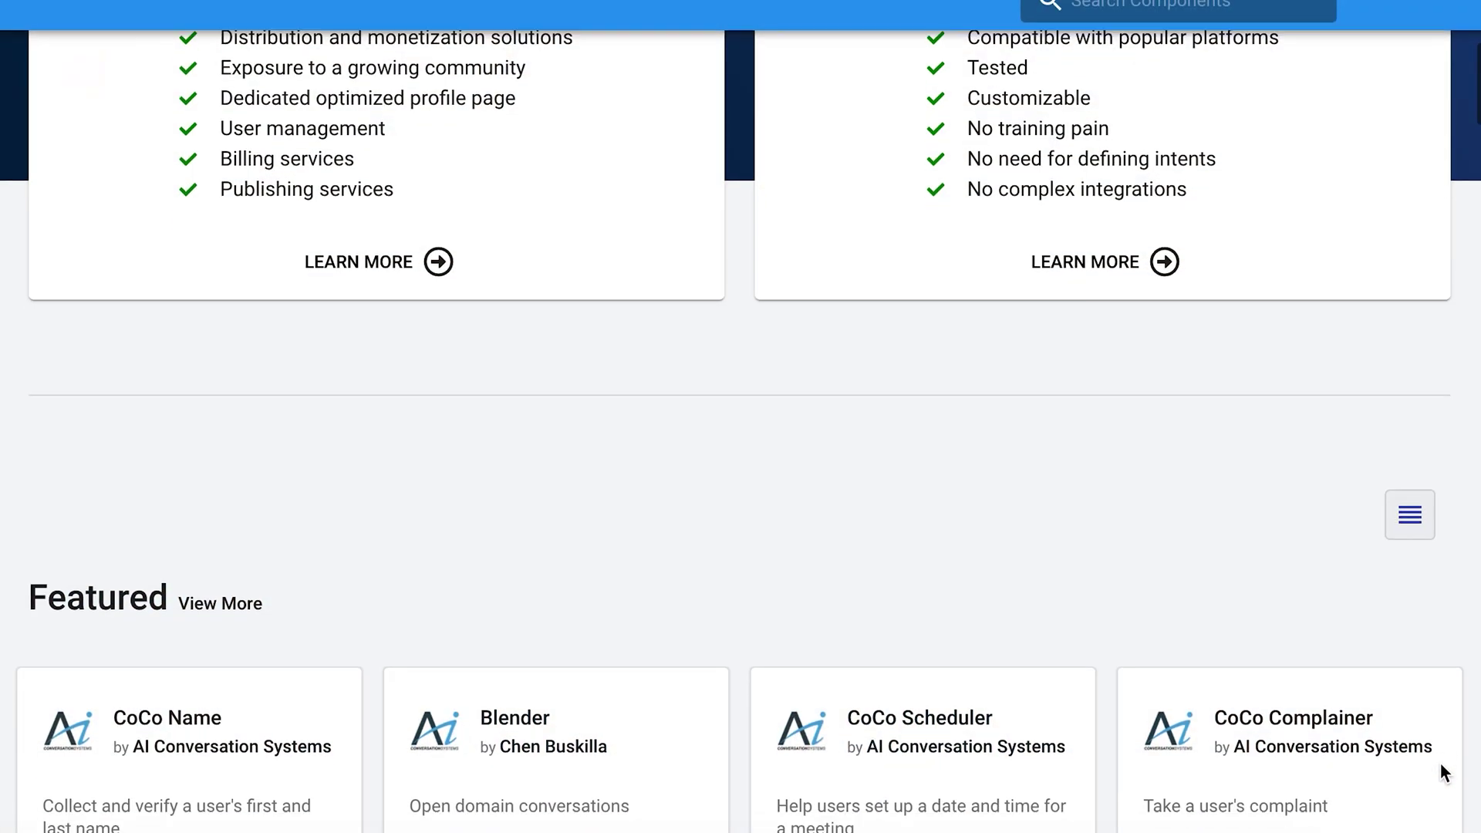
Step: Scroll the CoCoHub catalogue down to the Forms and info and Small Talk components
{"action": "scroll", "coordinate": [1441, 757], "scroll_direction": "down", "scroll_amount": 8}
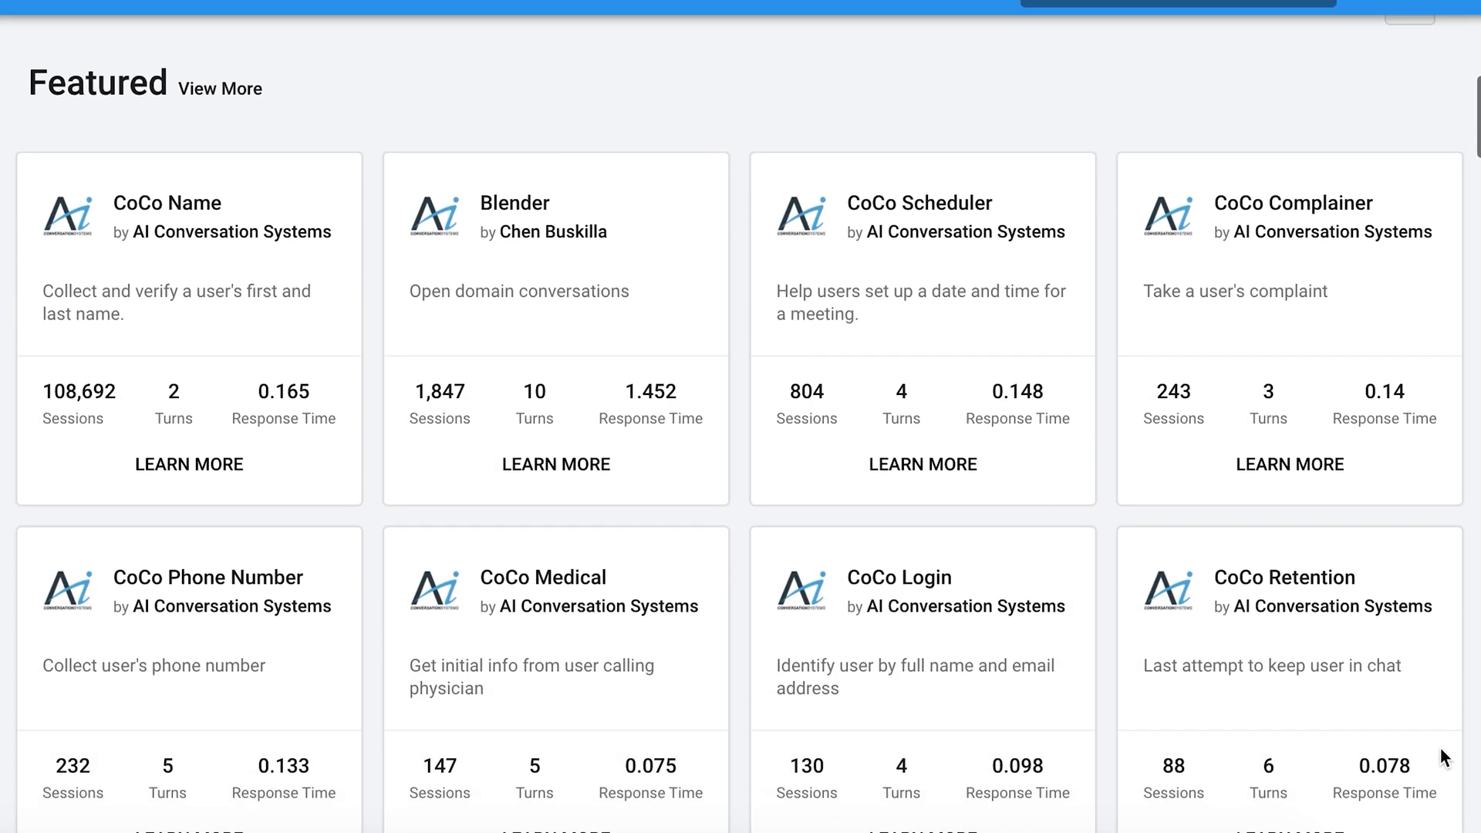
{"action": "scroll", "coordinate": [1440, 736], "scroll_direction": "down", "scroll_amount": 6}
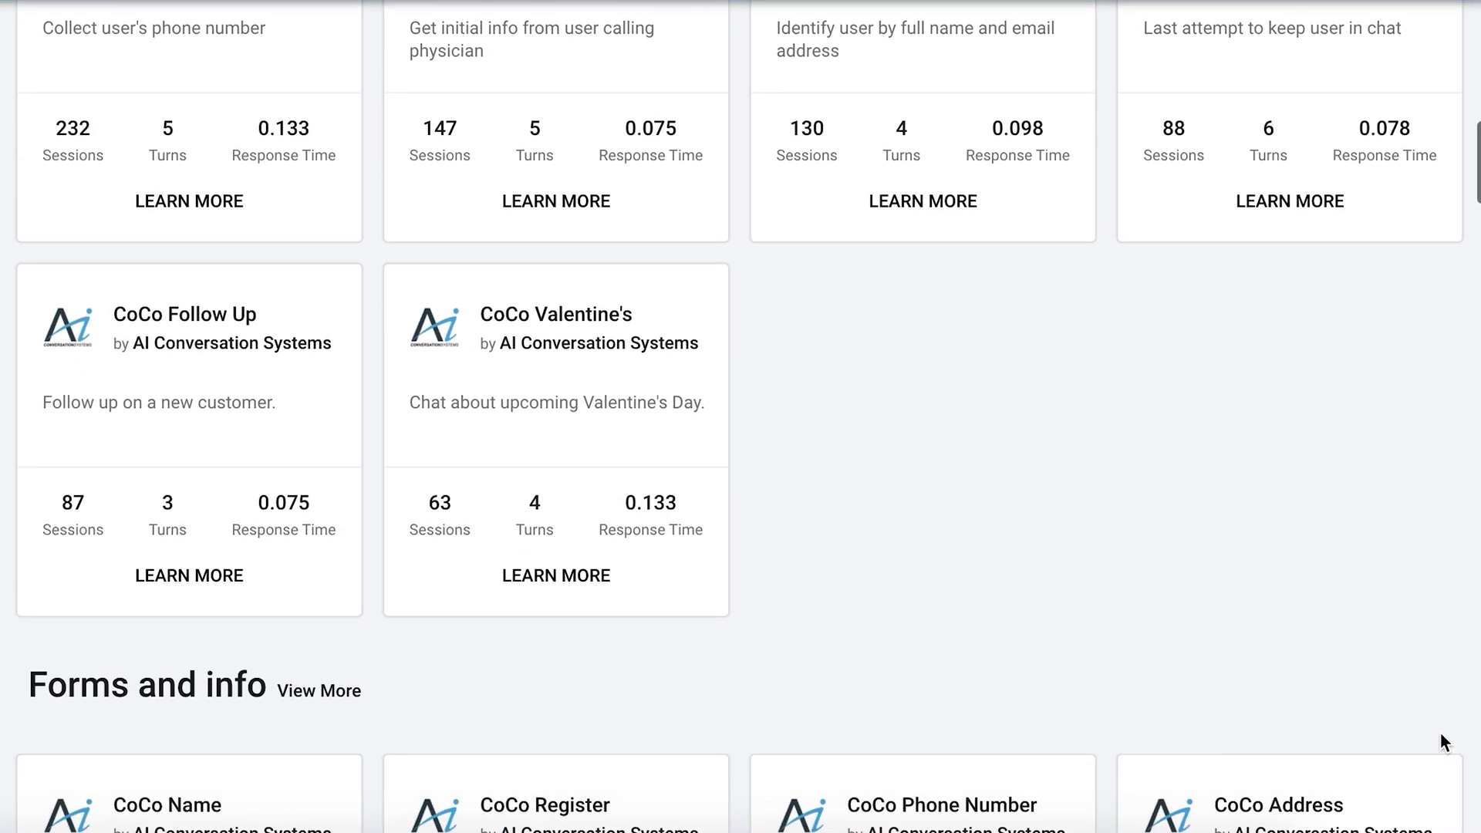
{"action": "scroll", "coordinate": [1442, 717], "scroll_direction": "down", "scroll_amount": 5}
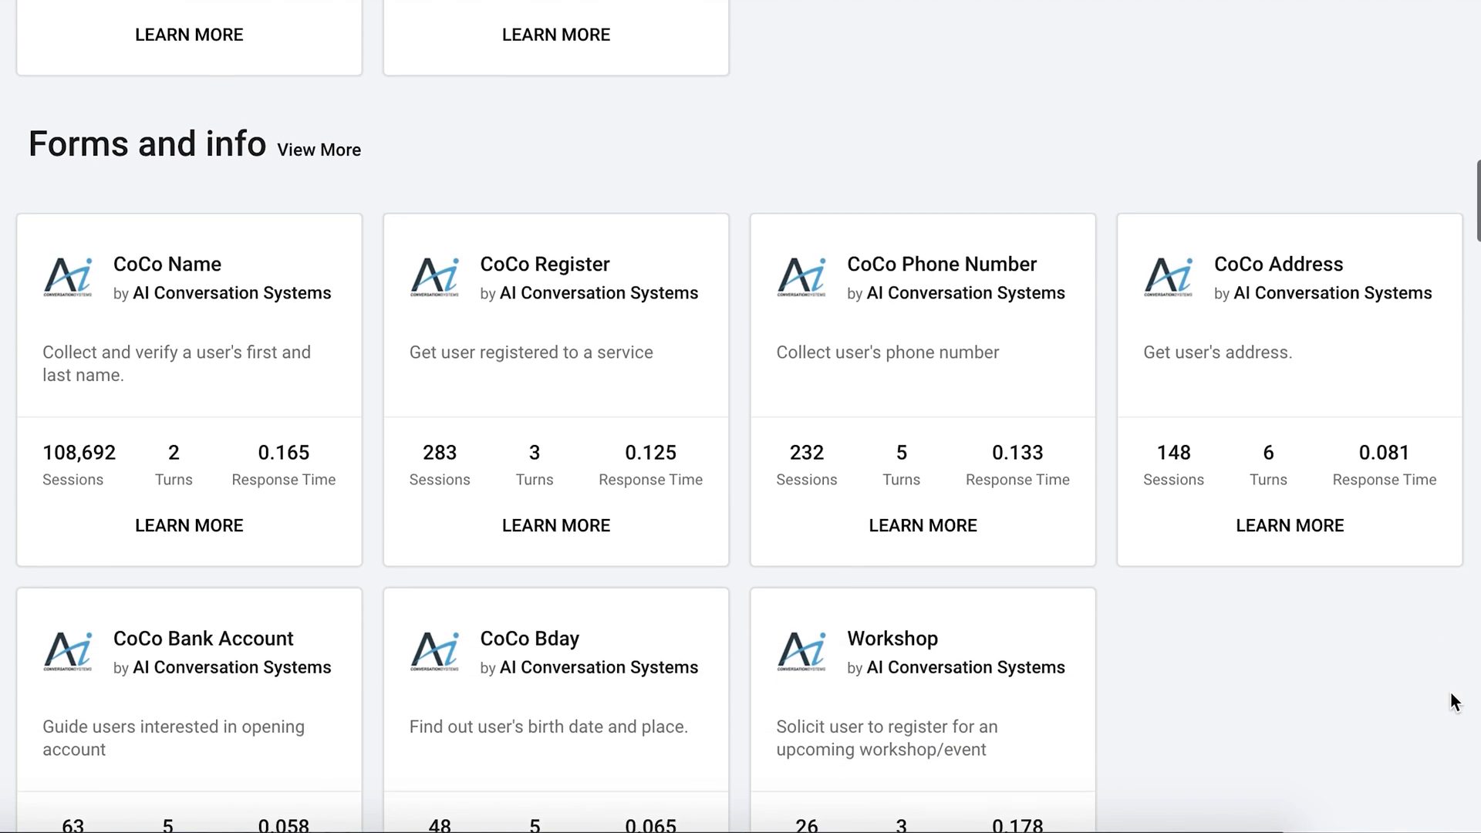
{"action": "scroll", "coordinate": [1450, 694], "scroll_direction": "down", "scroll_amount": 3}
{"action": "scroll", "coordinate": [1453, 702], "scroll_direction": "down", "scroll_amount": 7}
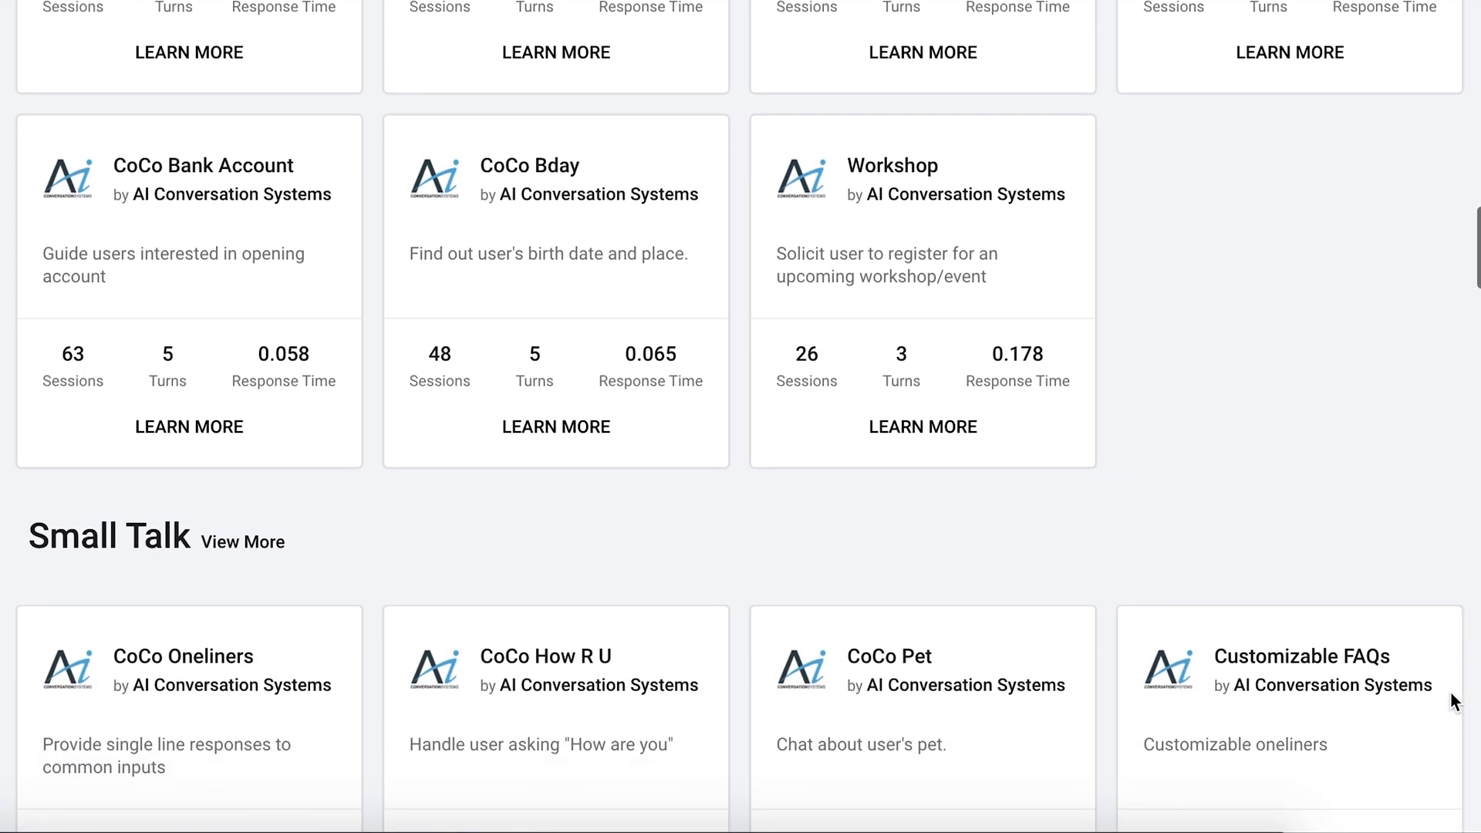
{"action": "scroll", "coordinate": [1449, 691], "scroll_direction": "down", "scroll_amount": 2}
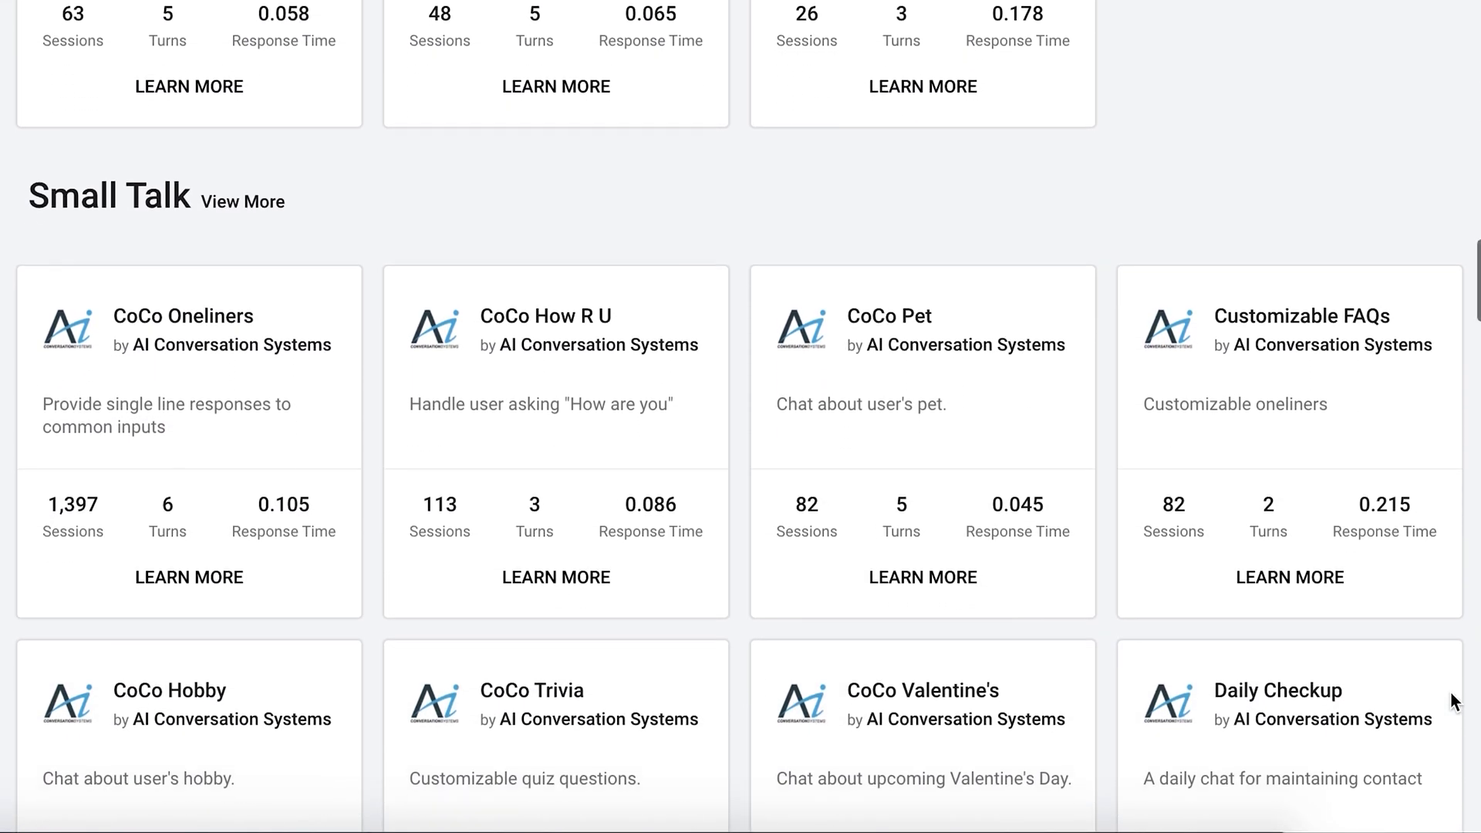